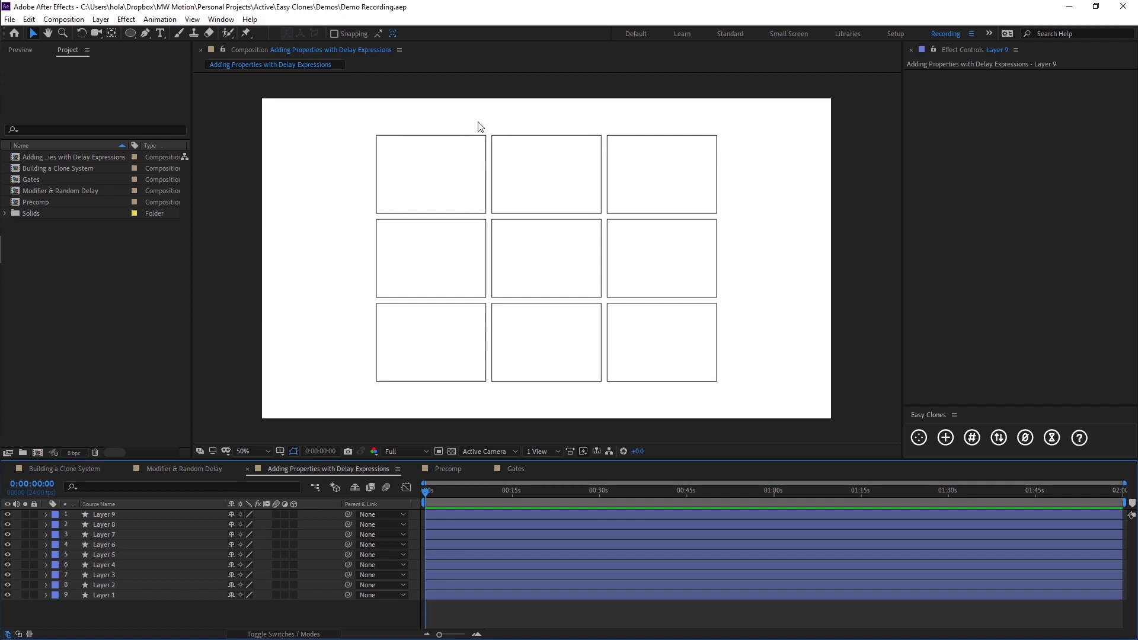
Create a clone system named Grid from the nine rectangle layers, with Random Colours set to 0 and no centring to control.
drag(300, 128, 751, 400)
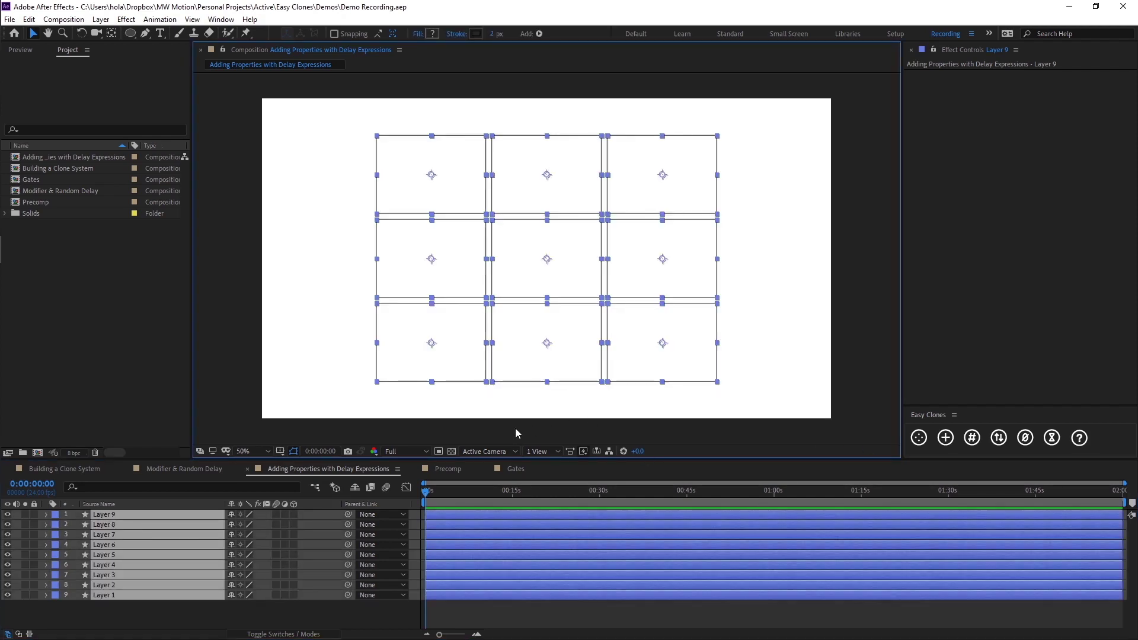
click(919, 437)
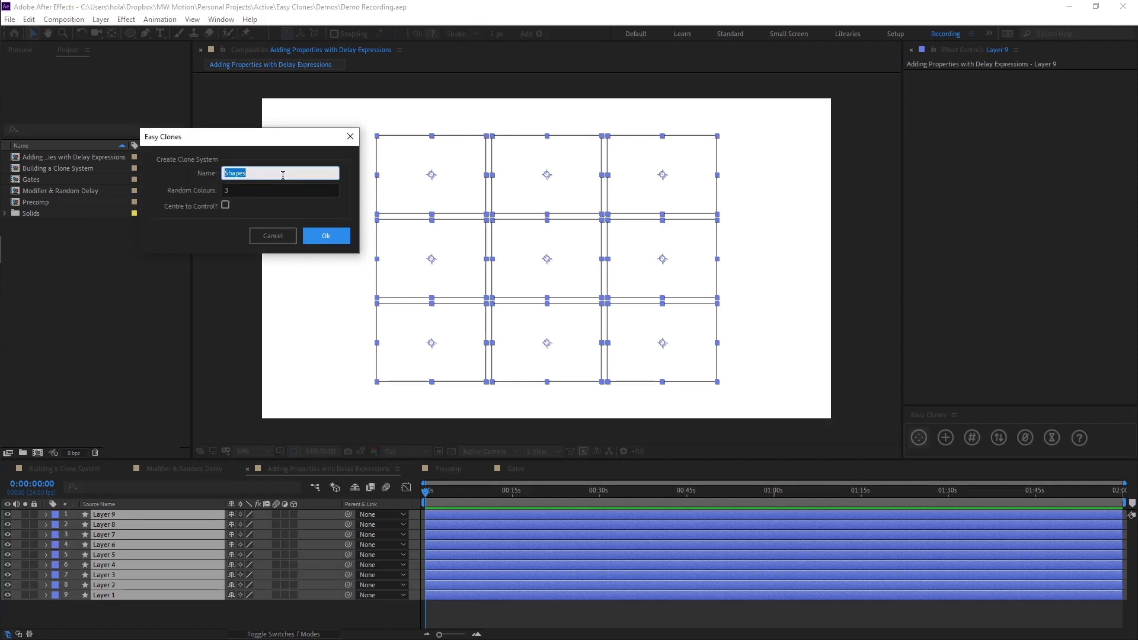
text(Grid)
click(234, 185)
text(0)
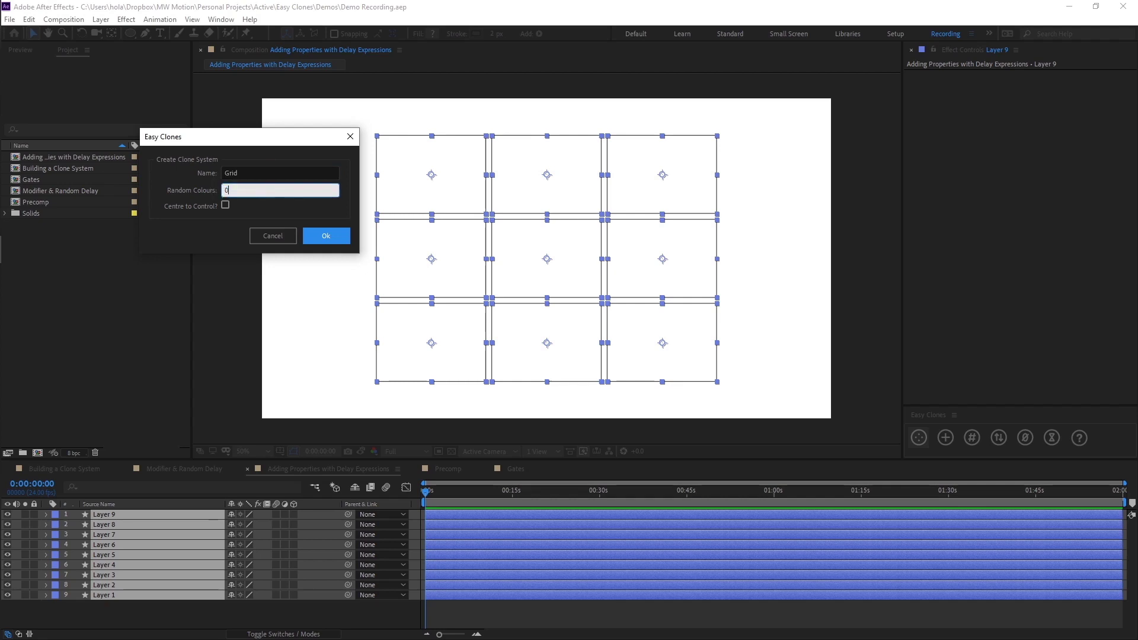
click(190, 233)
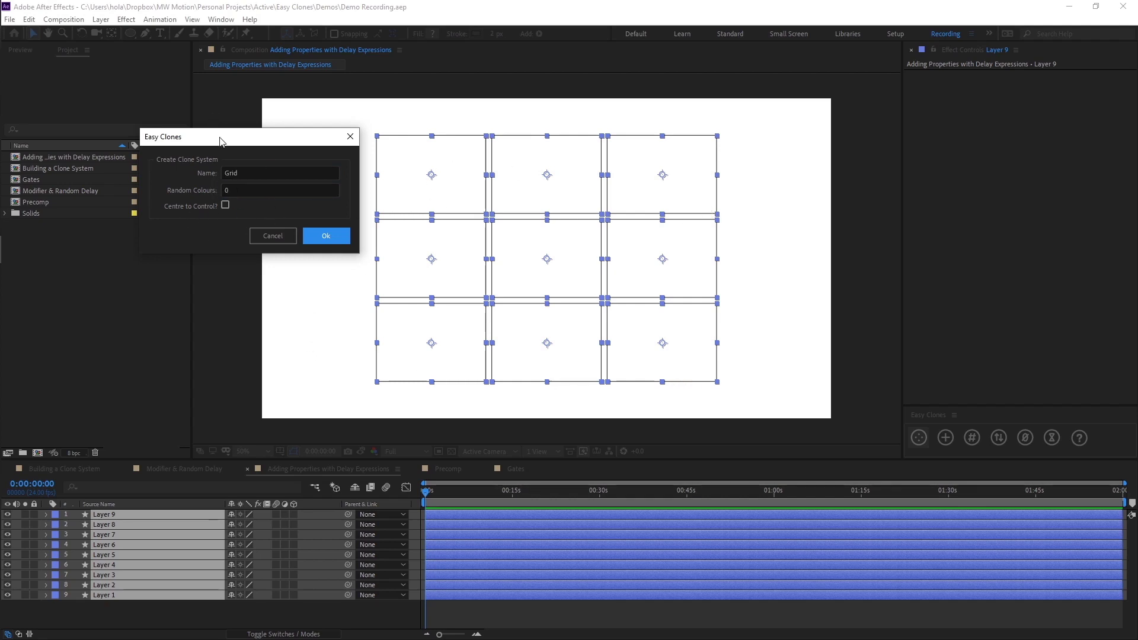
drag(221, 141, 223, 121)
click(324, 215)
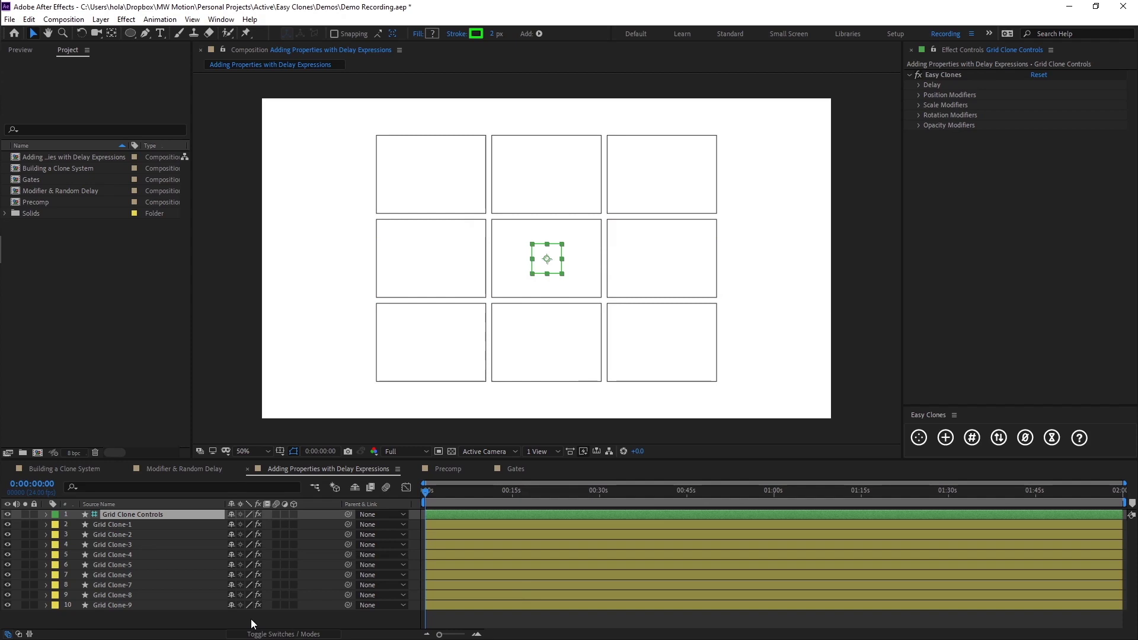
Keyframe the Position of Grid Clone Controls from -576, 540 at the composition start to 960, 540 less than a second in.
click(147, 518)
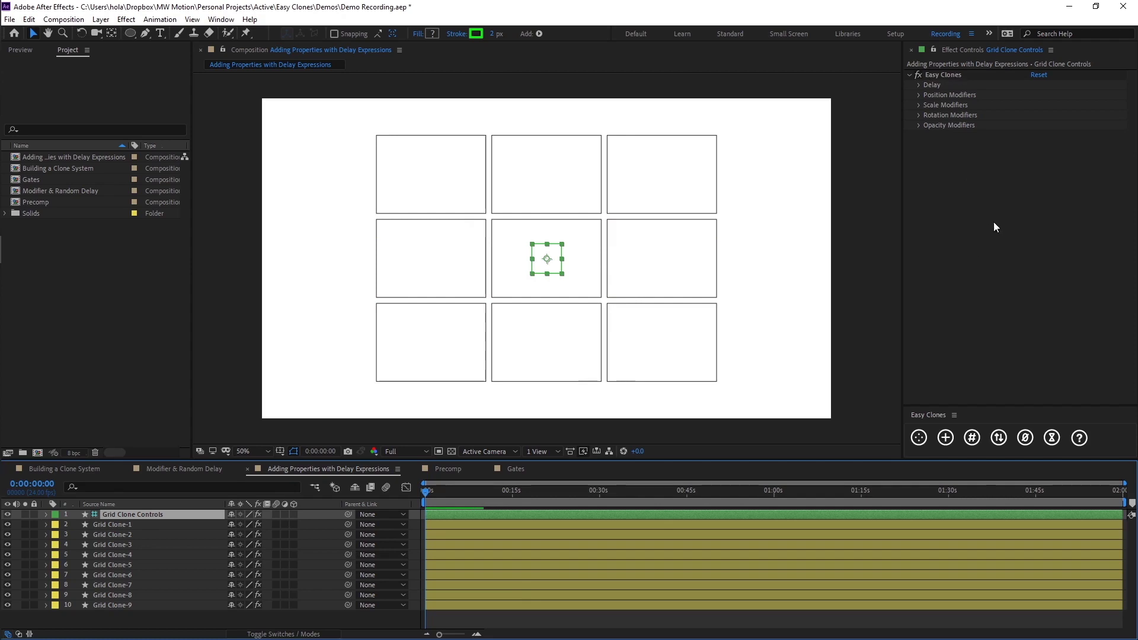
click(126, 524)
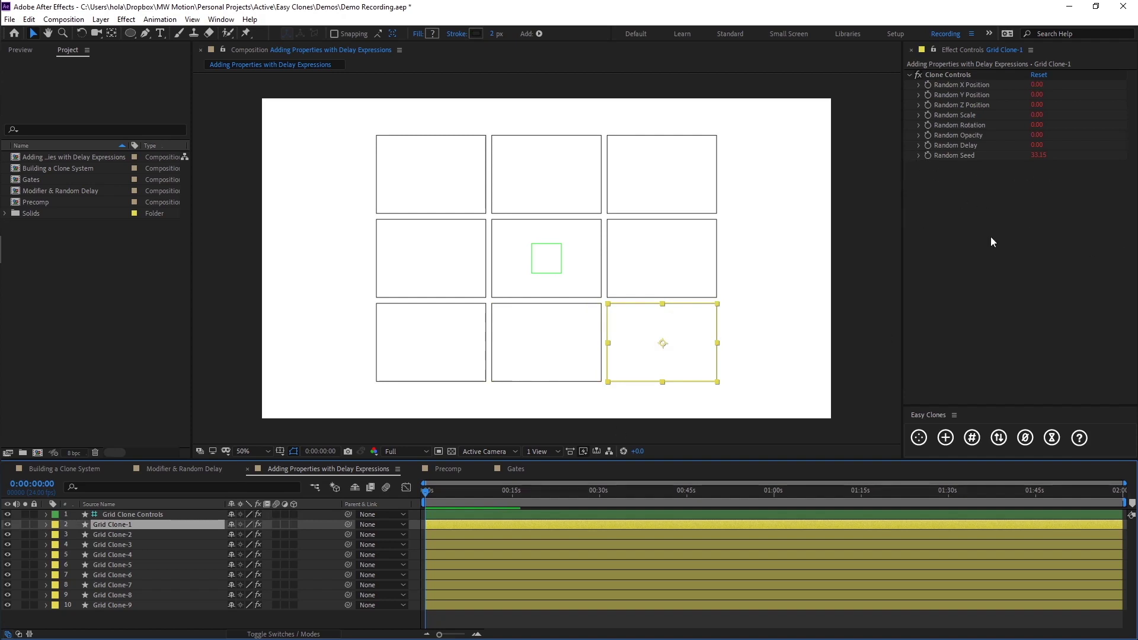
click(120, 616)
click(127, 514)
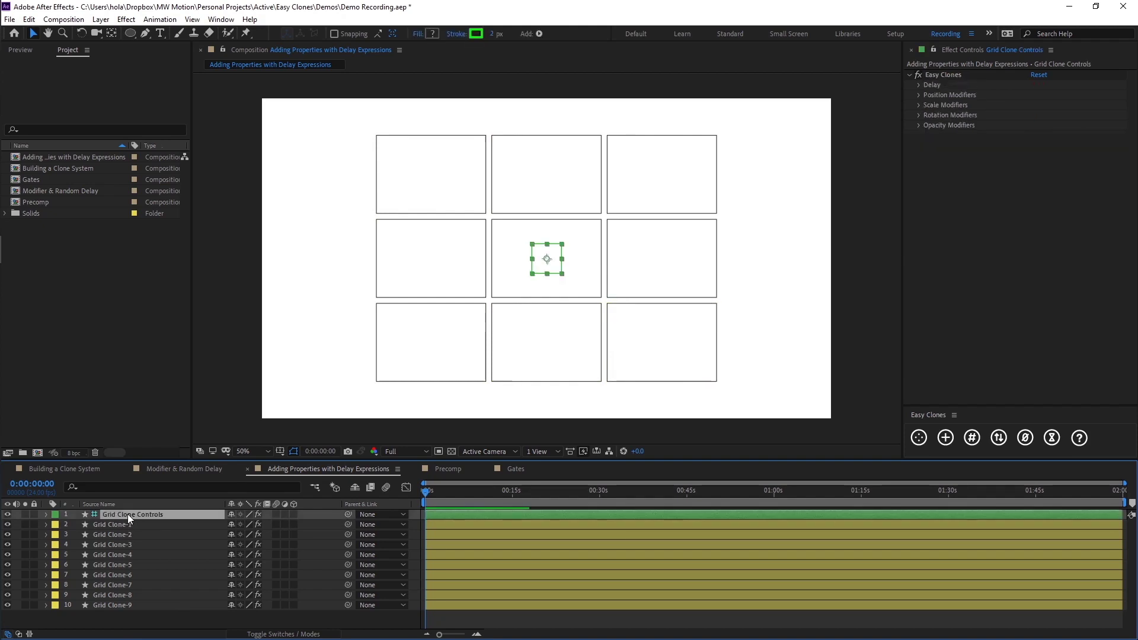
key(p)
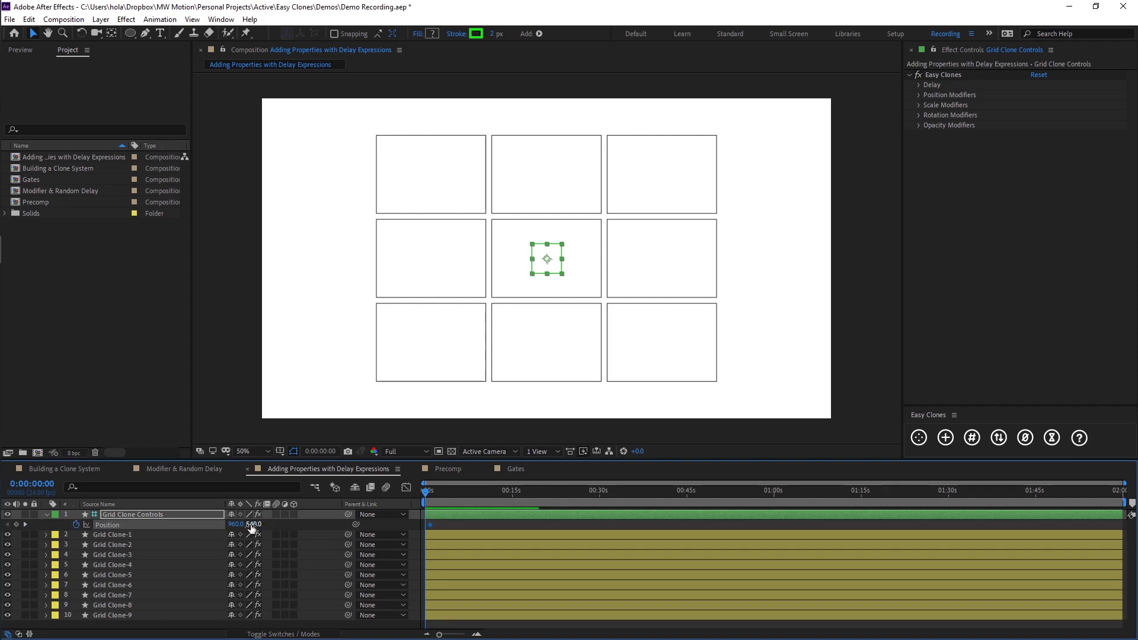
drag(252, 528, 111, 524)
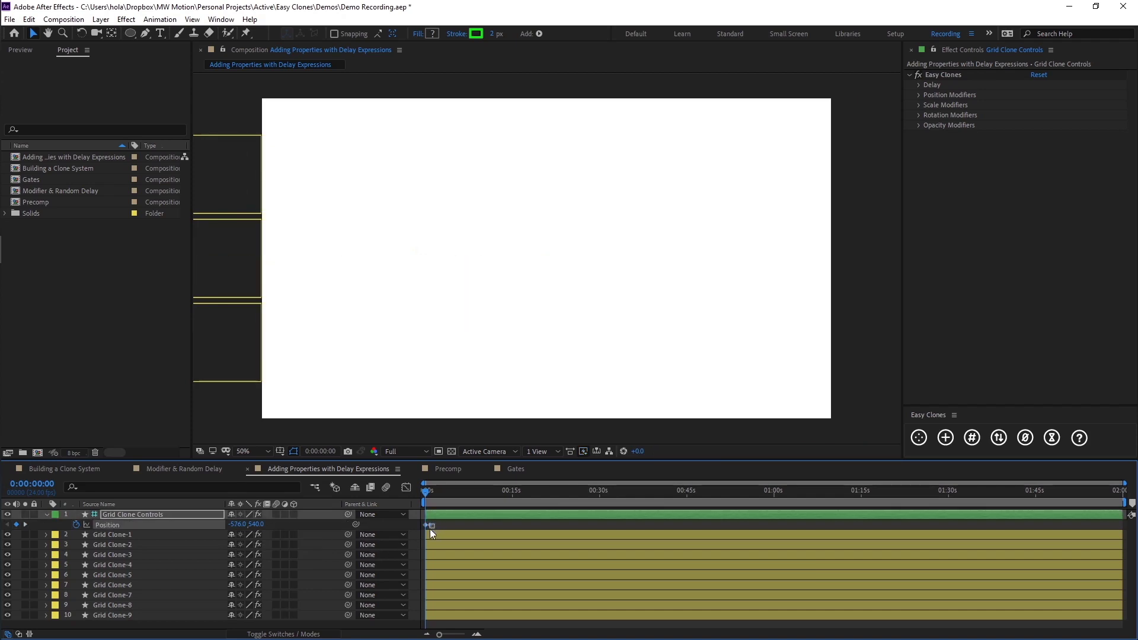
Apply Easy Ease In to the Position keyframes of Grid Clone Controls in the Graph Editor.
click(406, 487)
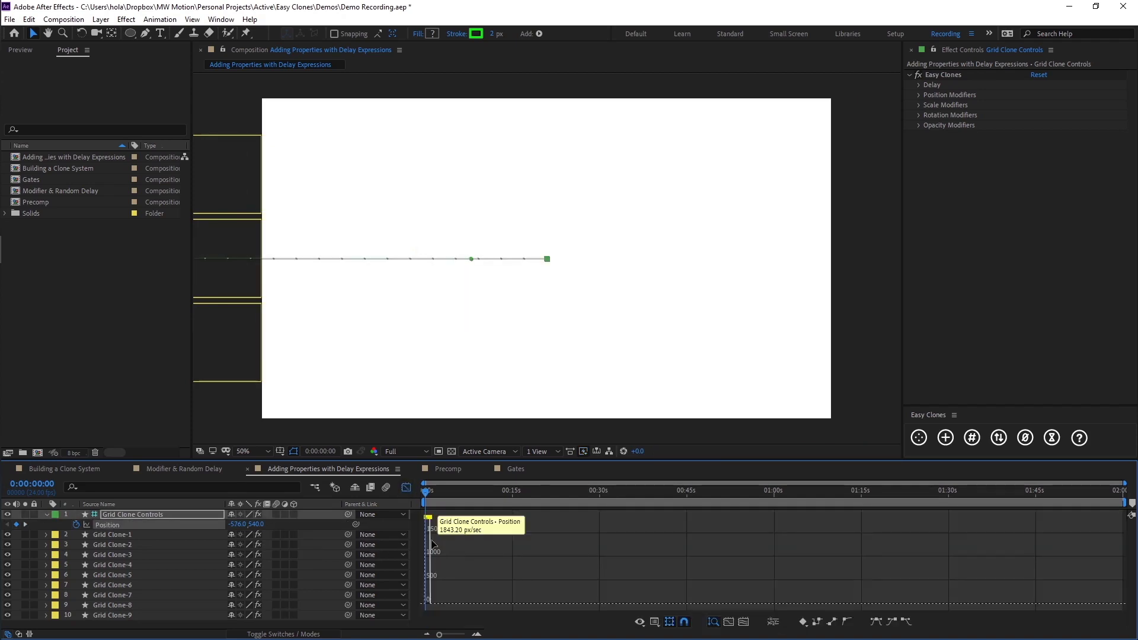
scroll(433, 546, up, 5)
drag(489, 483, 433, 486)
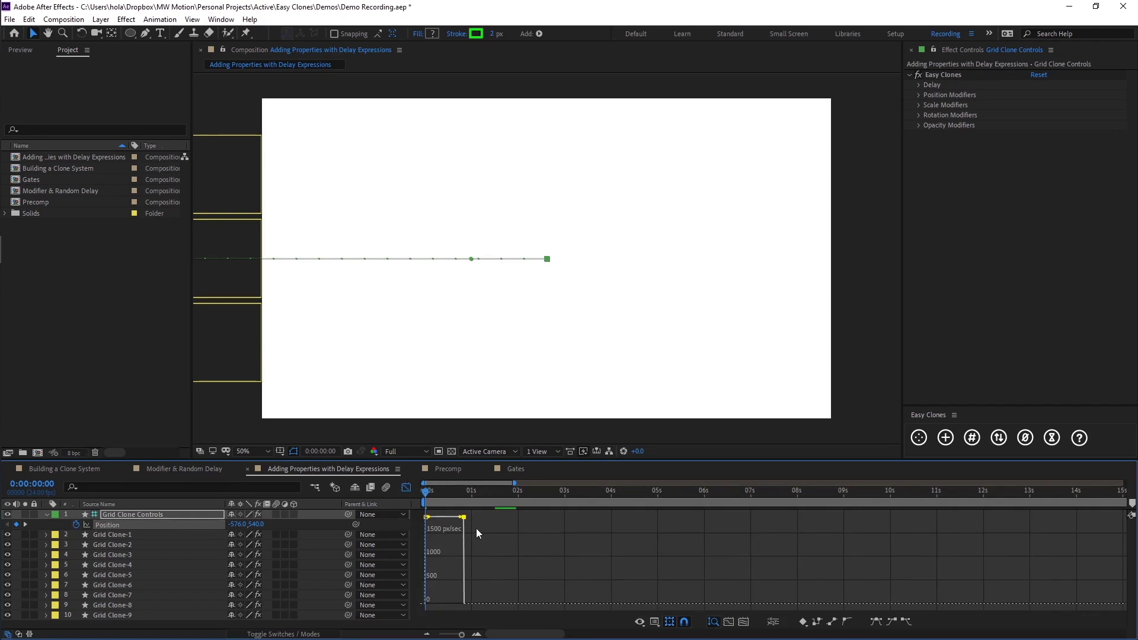
click(891, 623)
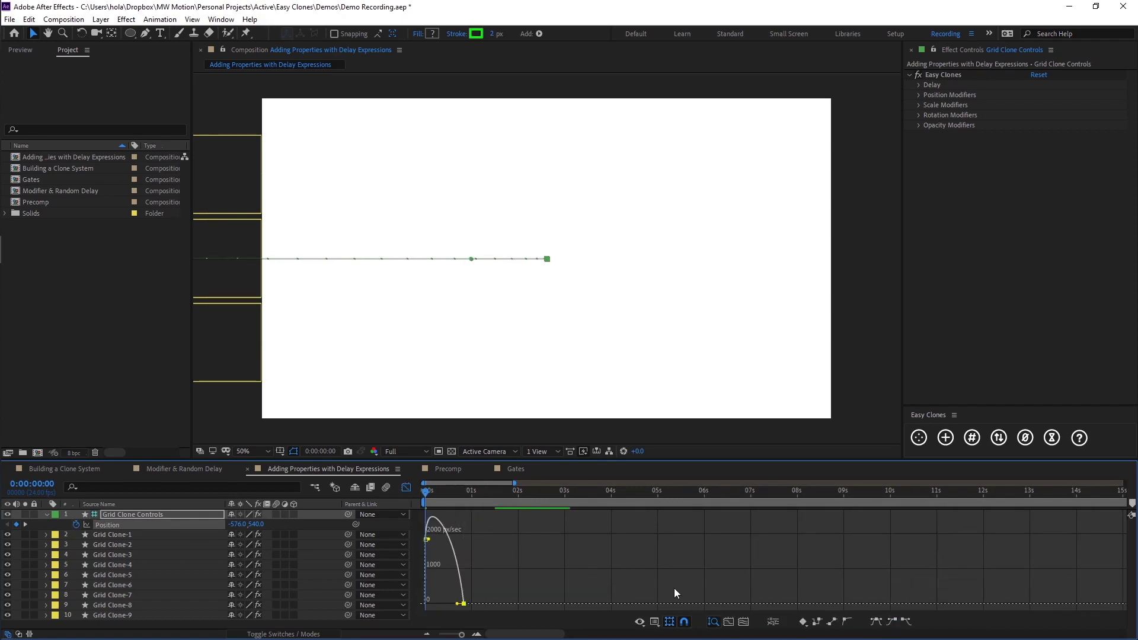
click(405, 488)
End the work area at about 3:15 and preview the delayed slide-in of the clones.
drag(479, 489, 595, 492)
key(space)
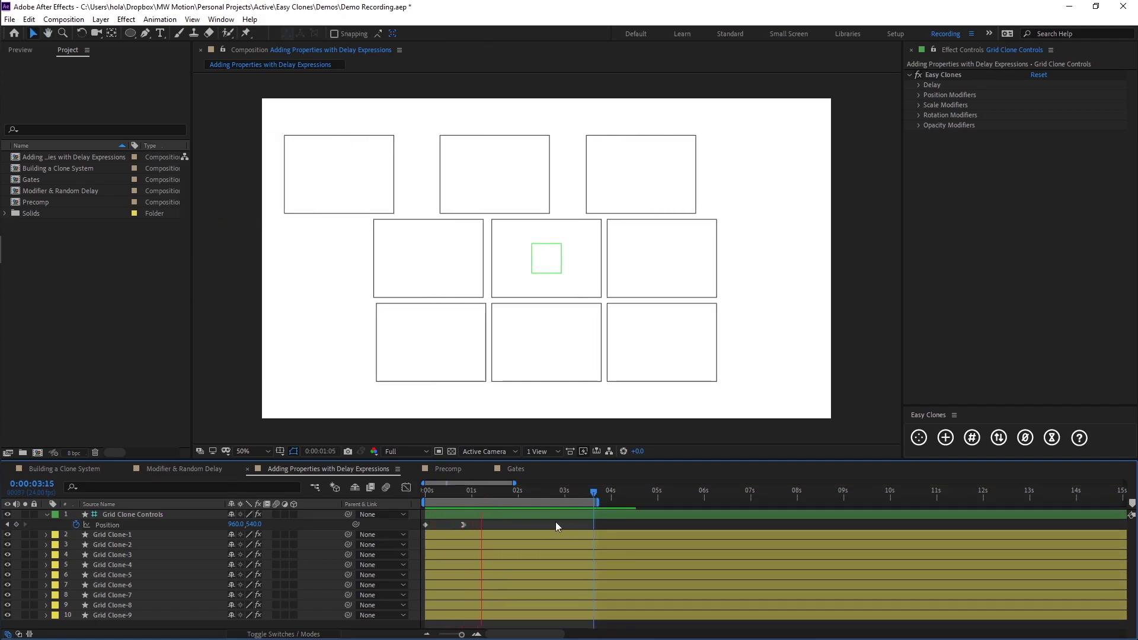
key(space)
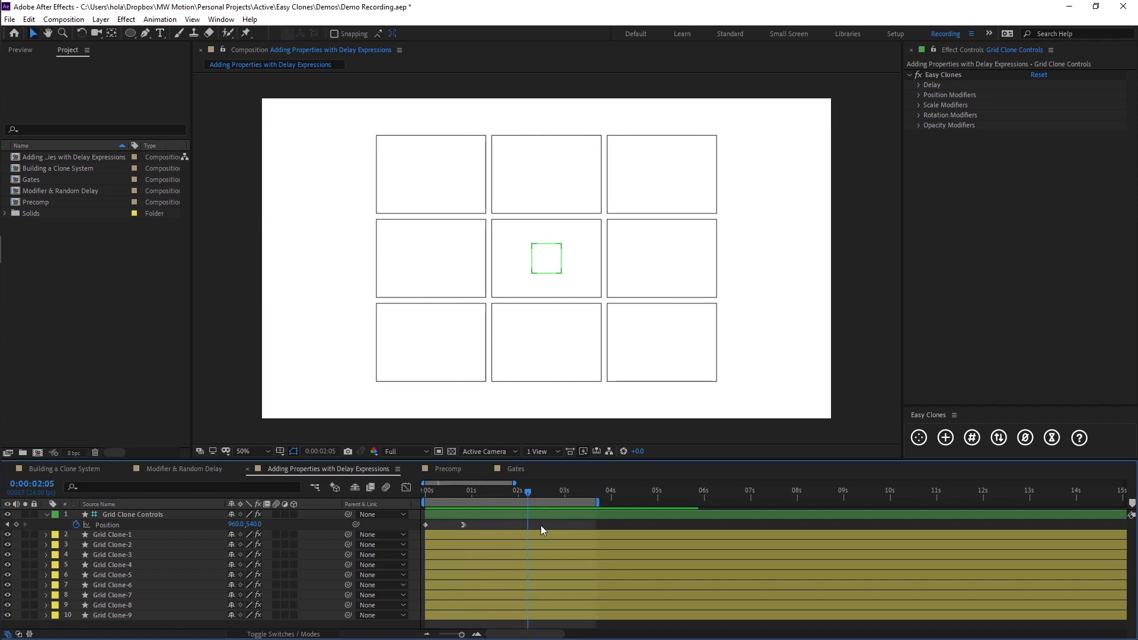
mouse_move(475, 501)
mouse_down()
mouse_move(418, 507)
mouse_move(467, 499)
mouse_move(511, 511)
mouse_up()
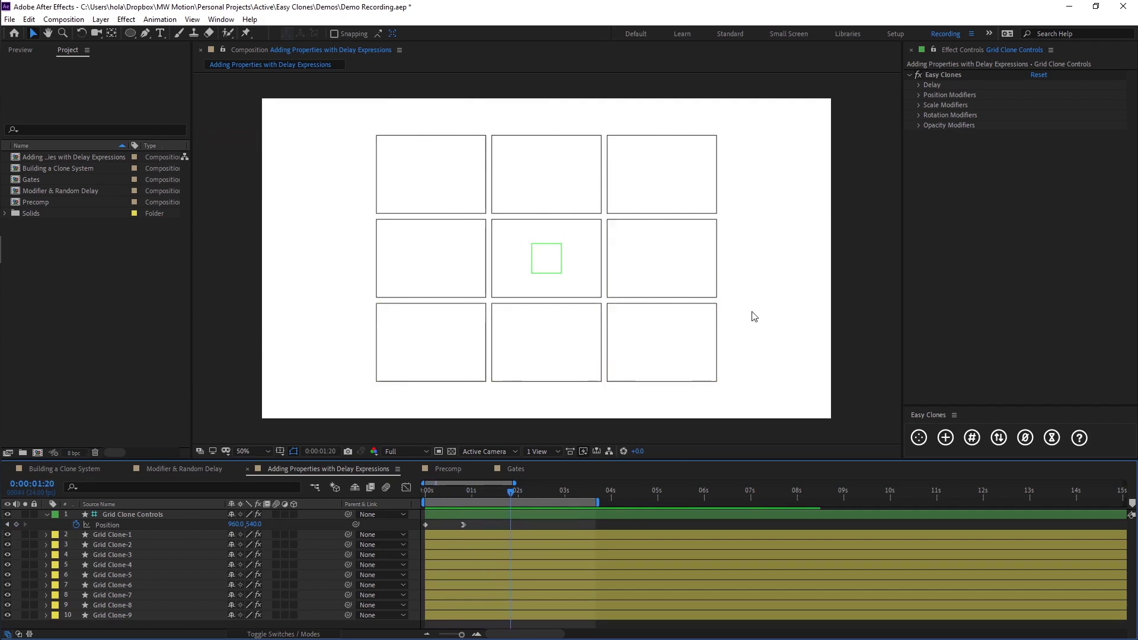
Add a Trim Paths operator to the contents of Grid Clone-1 and expand its properties.
click(141, 535)
click(46, 535)
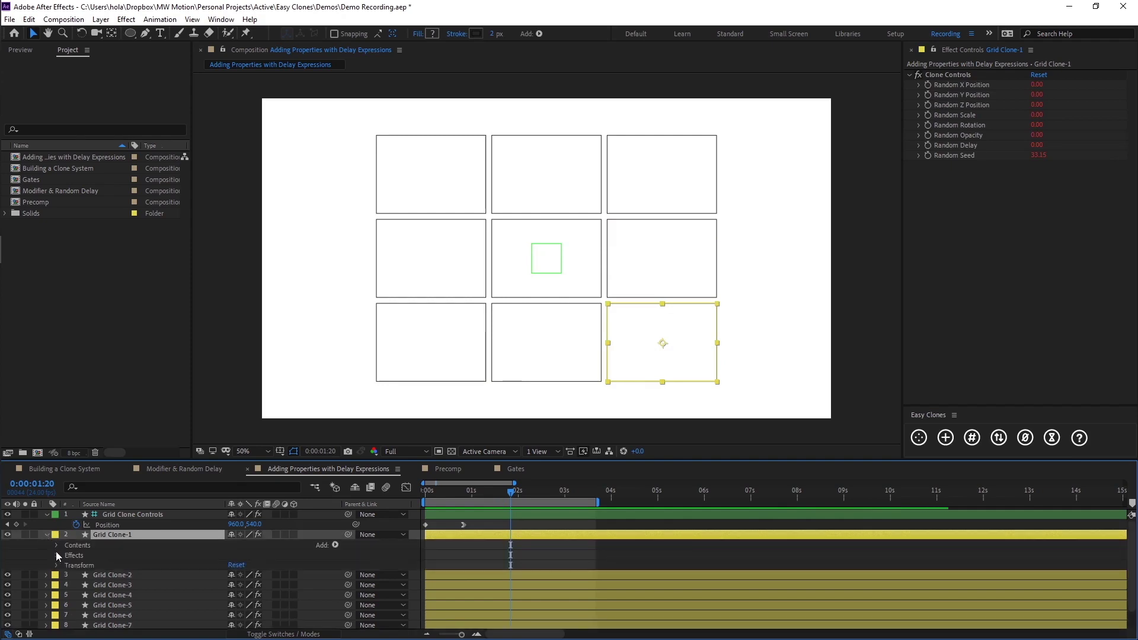
click(335, 545)
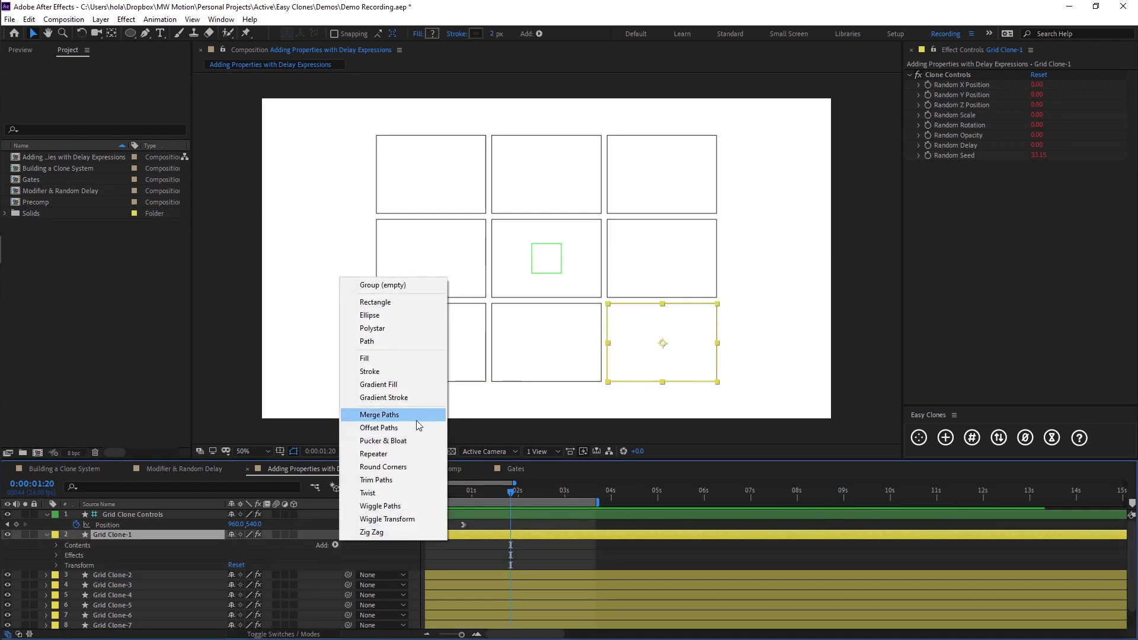
click(409, 480)
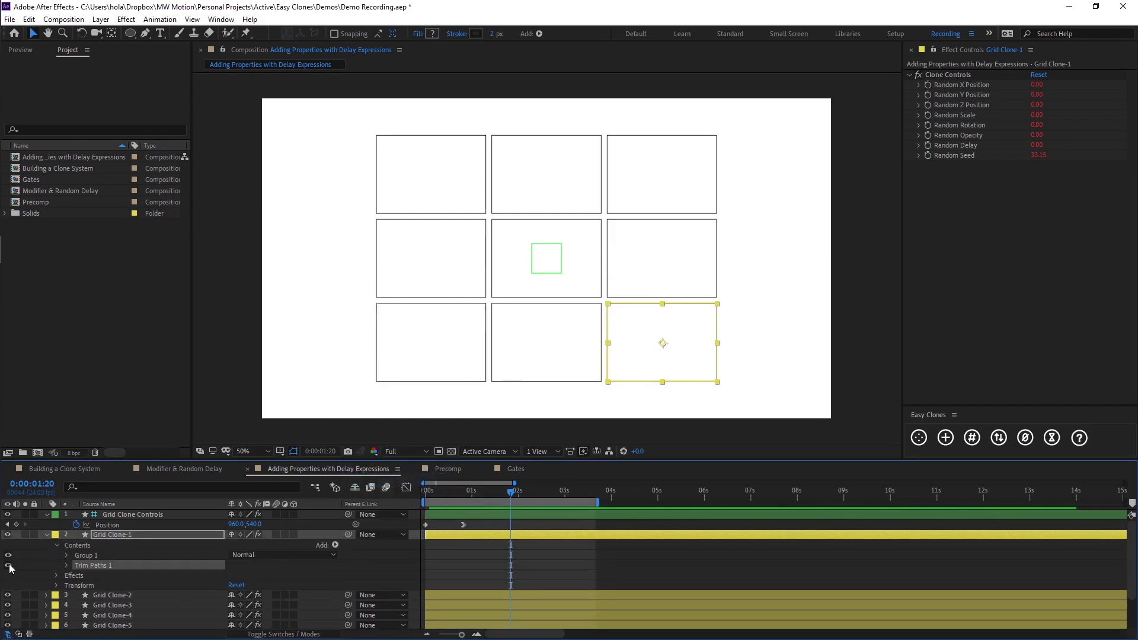
click(67, 566)
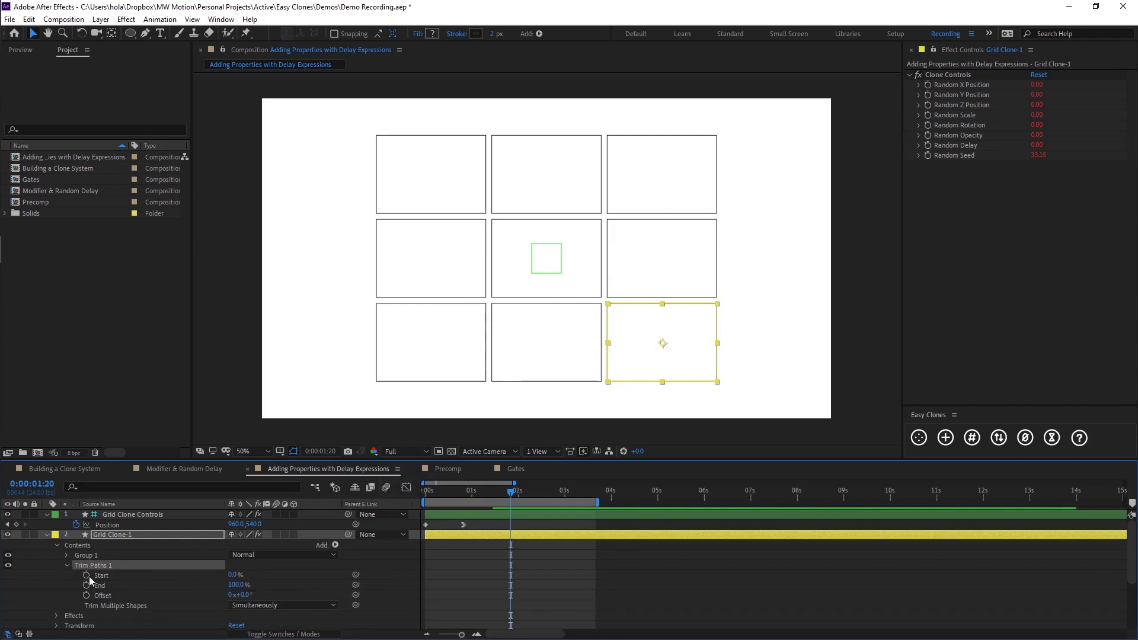
Keyframe the Trim Paths Start of Grid Clone-1 from 0% at 2:00 to 100% at 3:00.
click(87, 576)
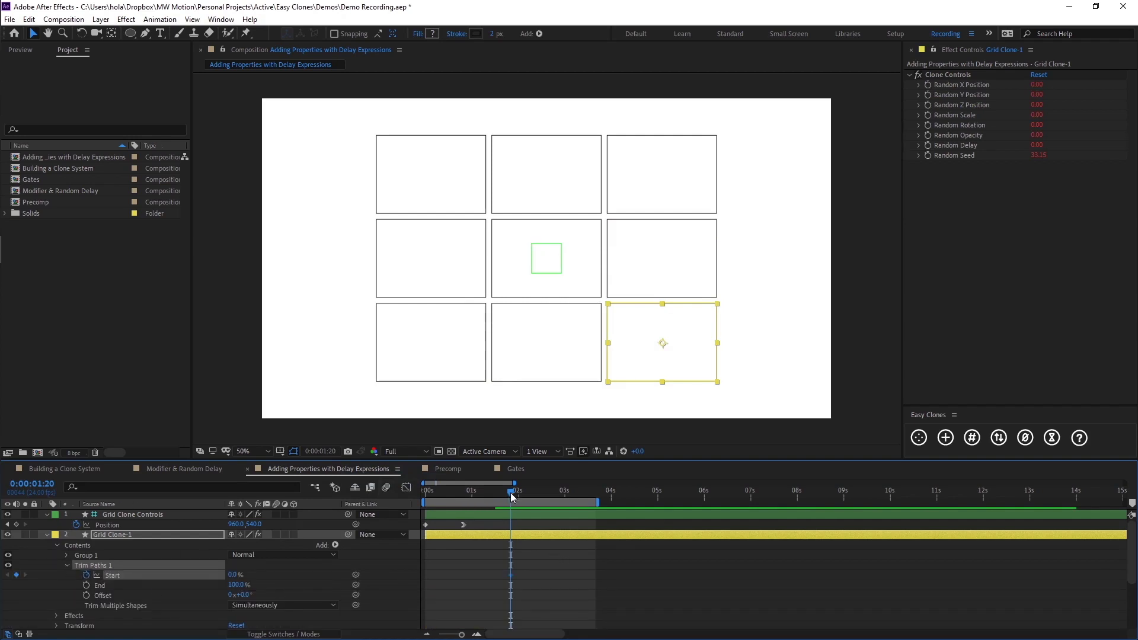
drag(510, 492, 518, 494)
drag(507, 574, 518, 575)
click(565, 491)
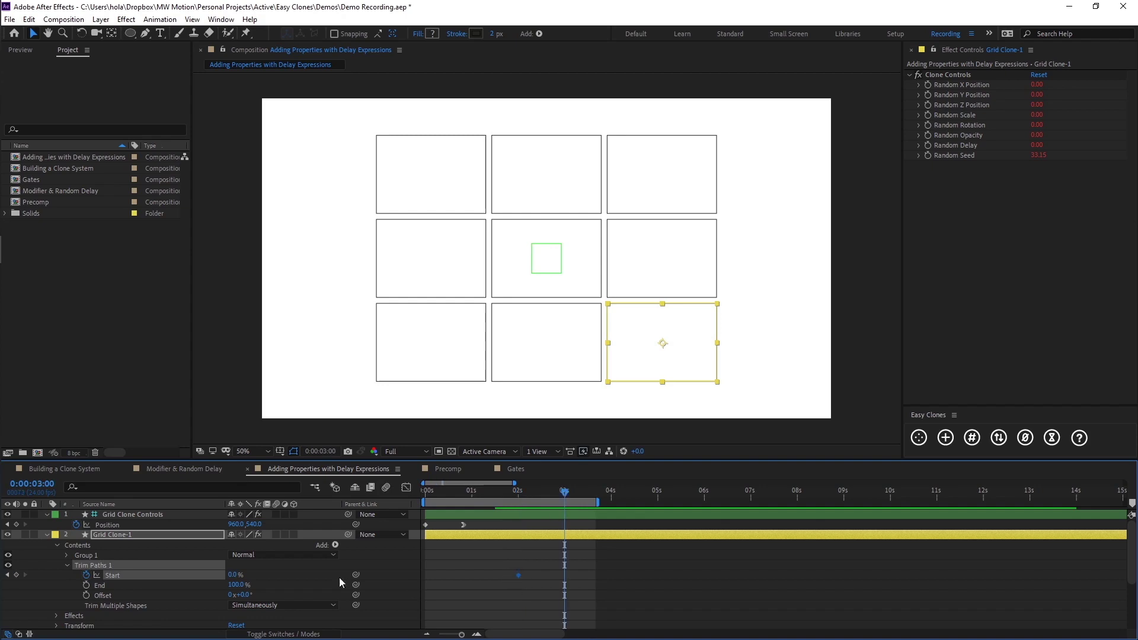
drag(233, 575, 599, 582)
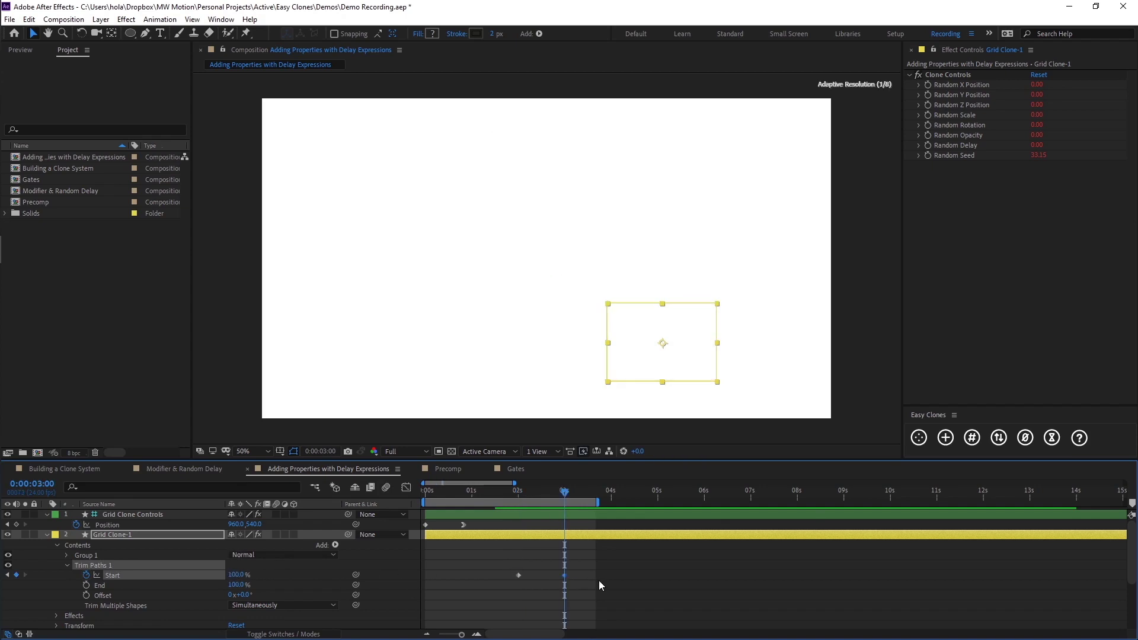
Start the work area at 1:18 and preview the Trim Paths animation on Grid Clone-1.
click(599, 585)
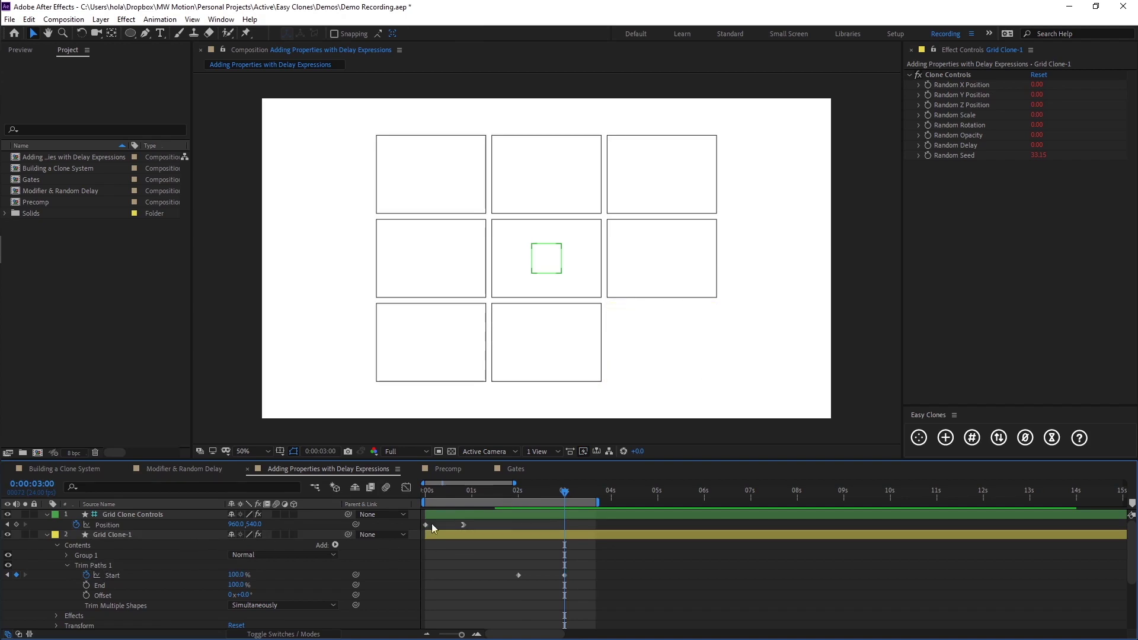
mouse_move(525, 491)
mouse_down()
mouse_move(528, 520)
mouse_move(506, 493)
mouse_up()
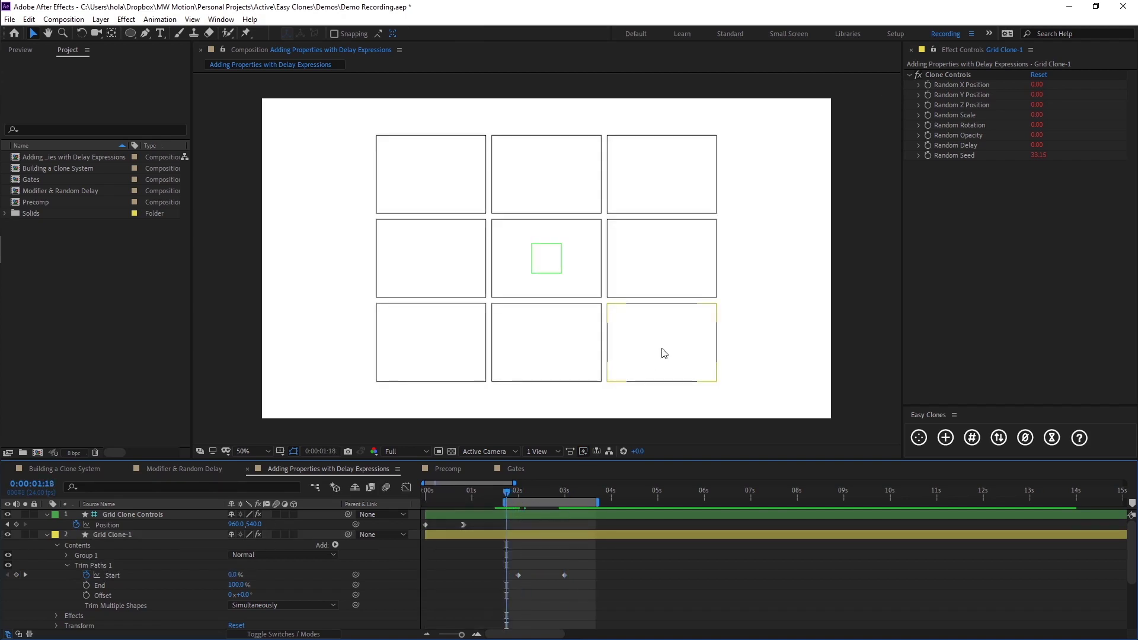
key(space)
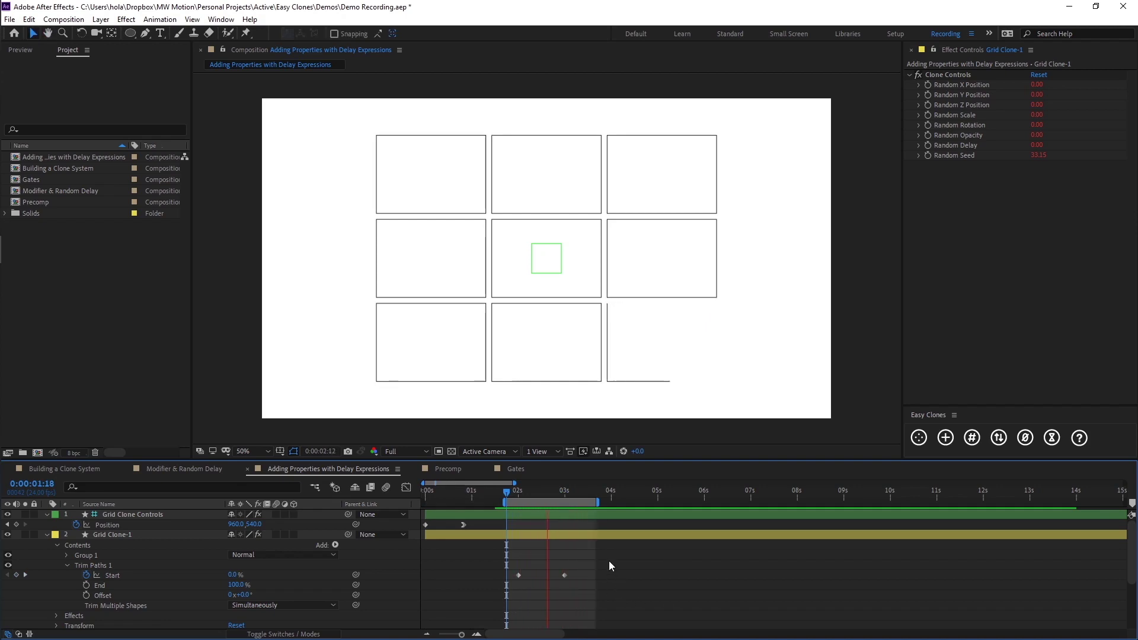
Copy the keyframed Trim Paths of Grid Clone-1 to Grid Clone-2 through Grid Clone-9 at 2:00 and reveal the layers' keyframes.
drag(514, 492, 518, 495)
click(83, 565)
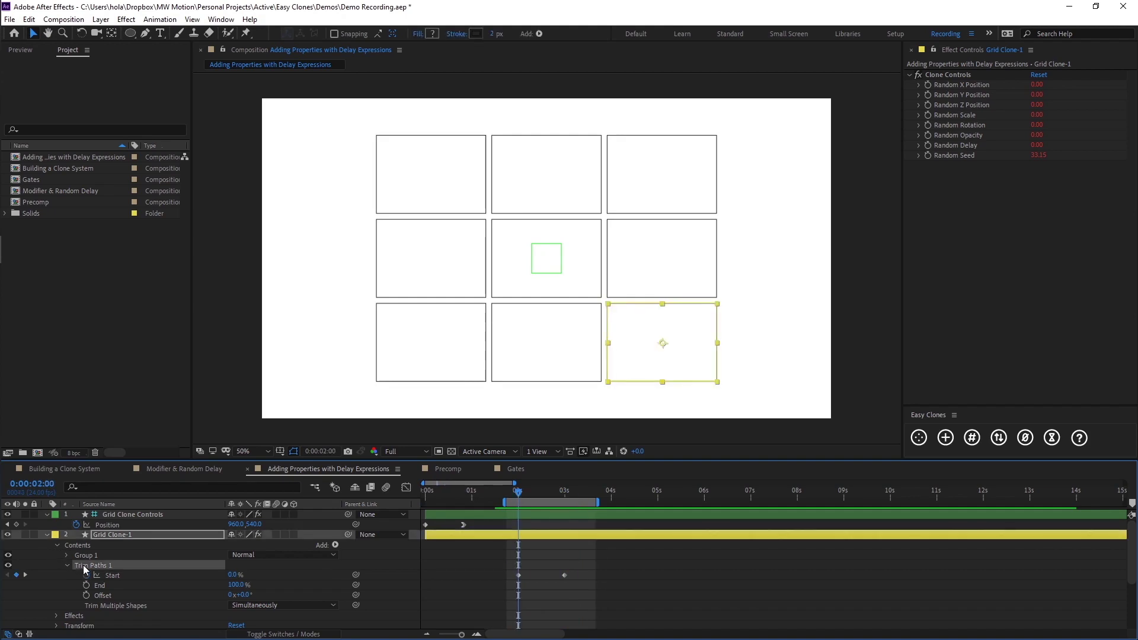
click(48, 534)
click(139, 545)
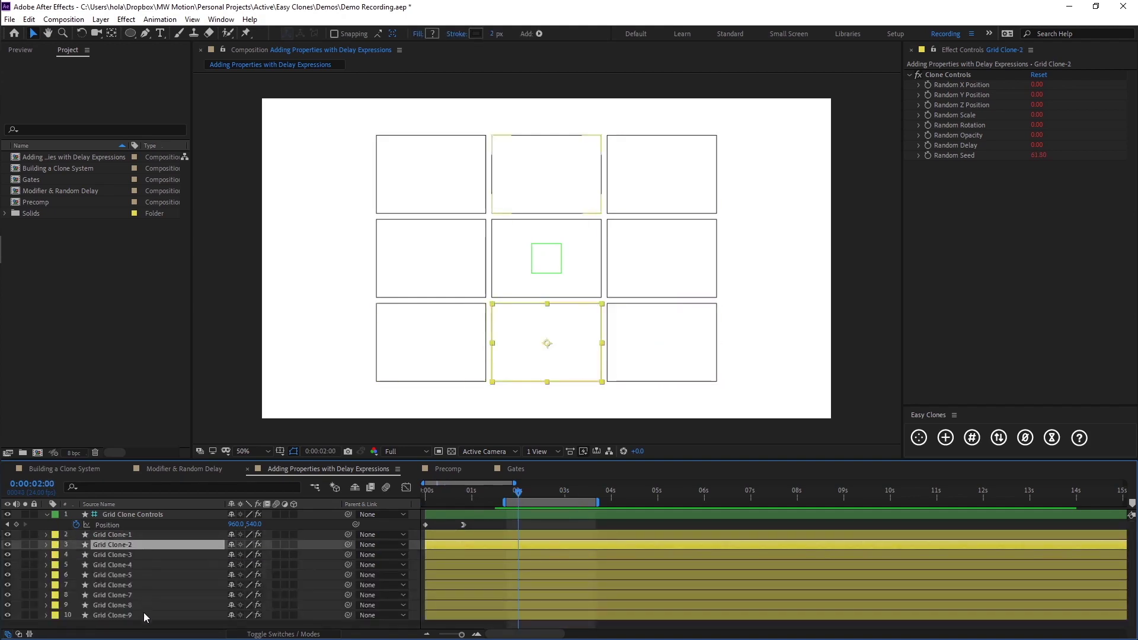
shift+click(144, 615)
drag(144, 615, 217, 605)
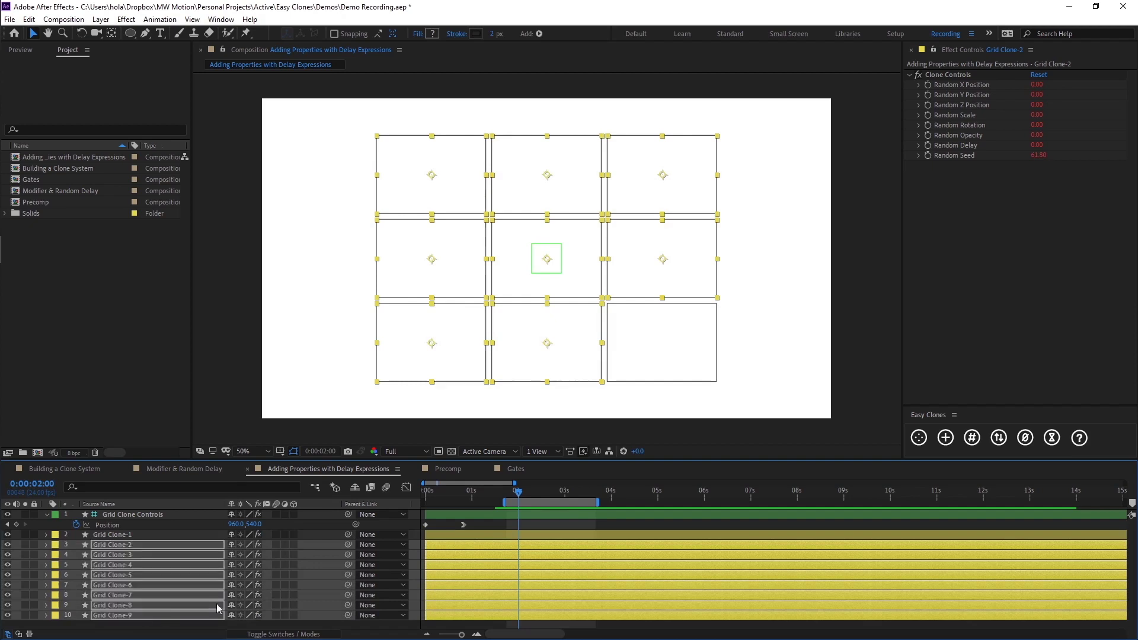
click(559, 521)
key(u)
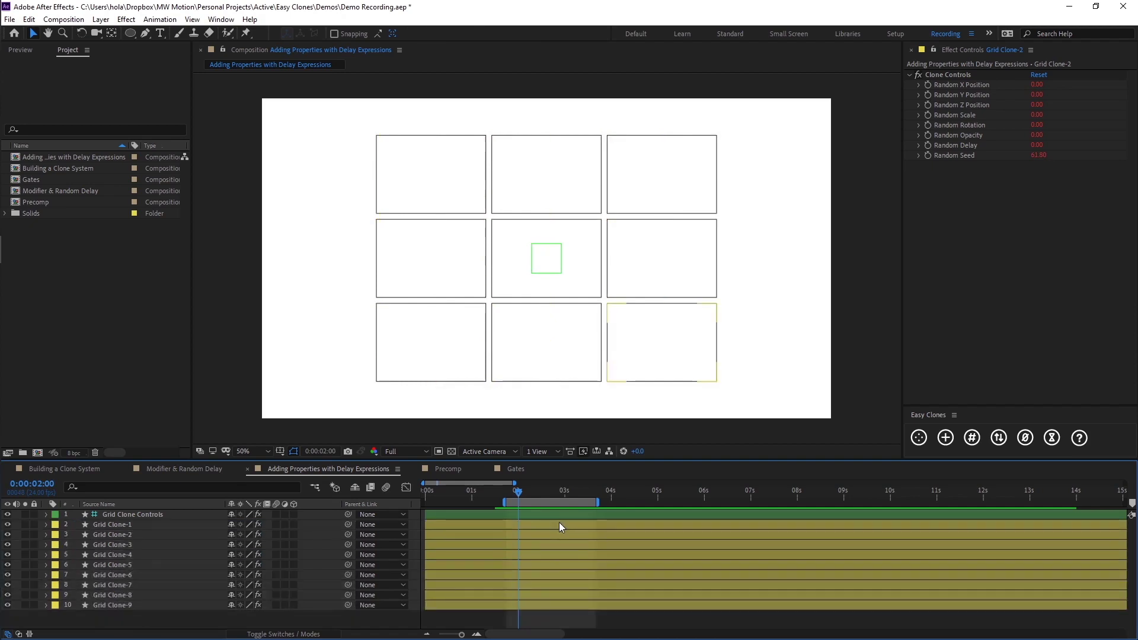
key(u)
Extend the work area back to the composition start and preview the slide-in together with the trim on all clones.
scroll(560, 521, down, 3)
key(space)
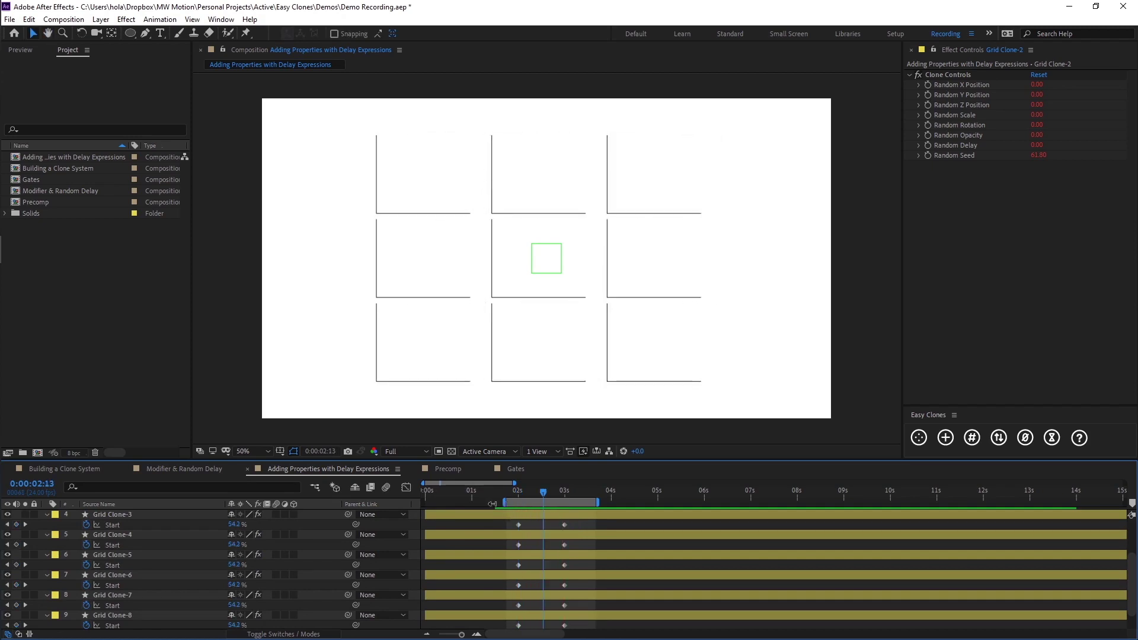
drag(502, 503, 425, 503)
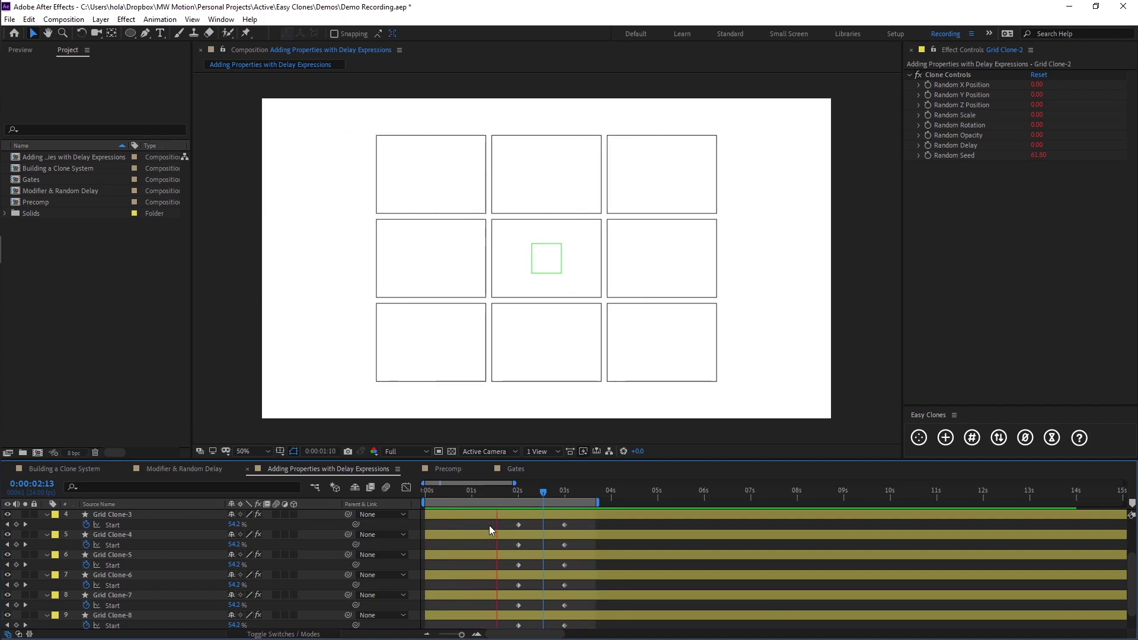
drag(541, 488, 466, 500)
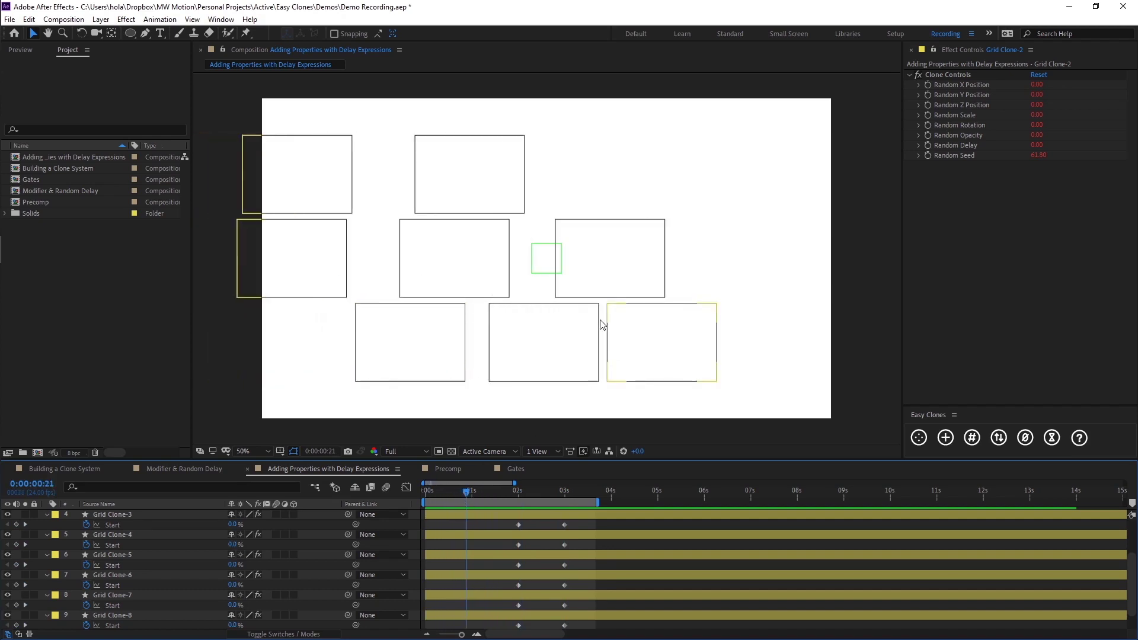
Try to offset Grid Clone-9's Trim Paths Start keyframes by hand, moving them a few frames after 2:00.
drag(467, 495, 518, 496)
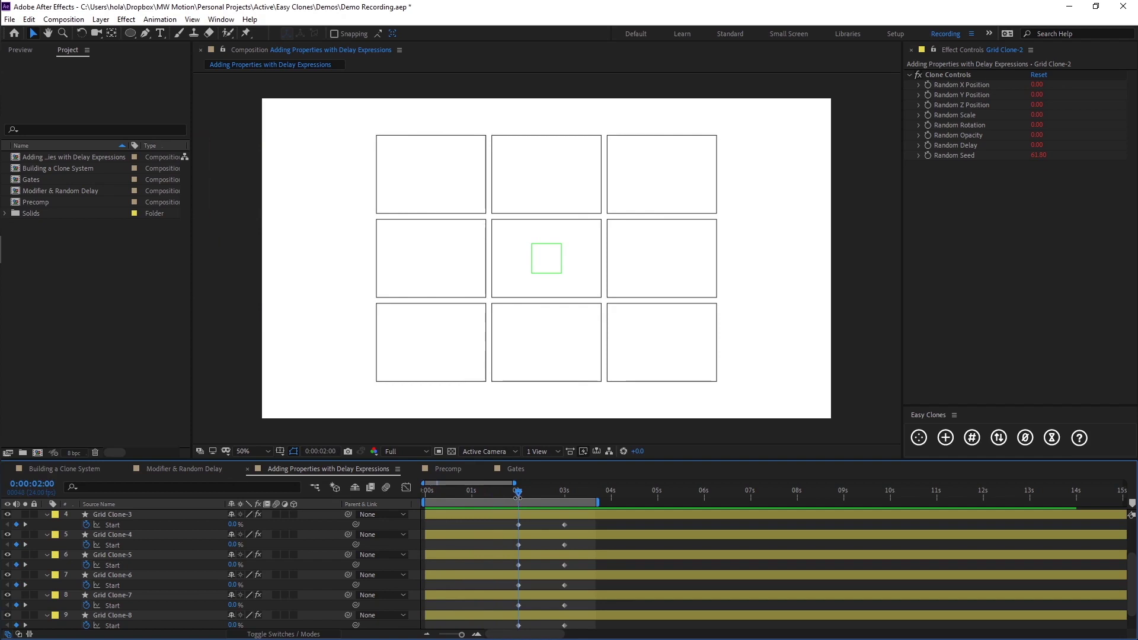
scroll(506, 612, down, 1)
click(508, 613)
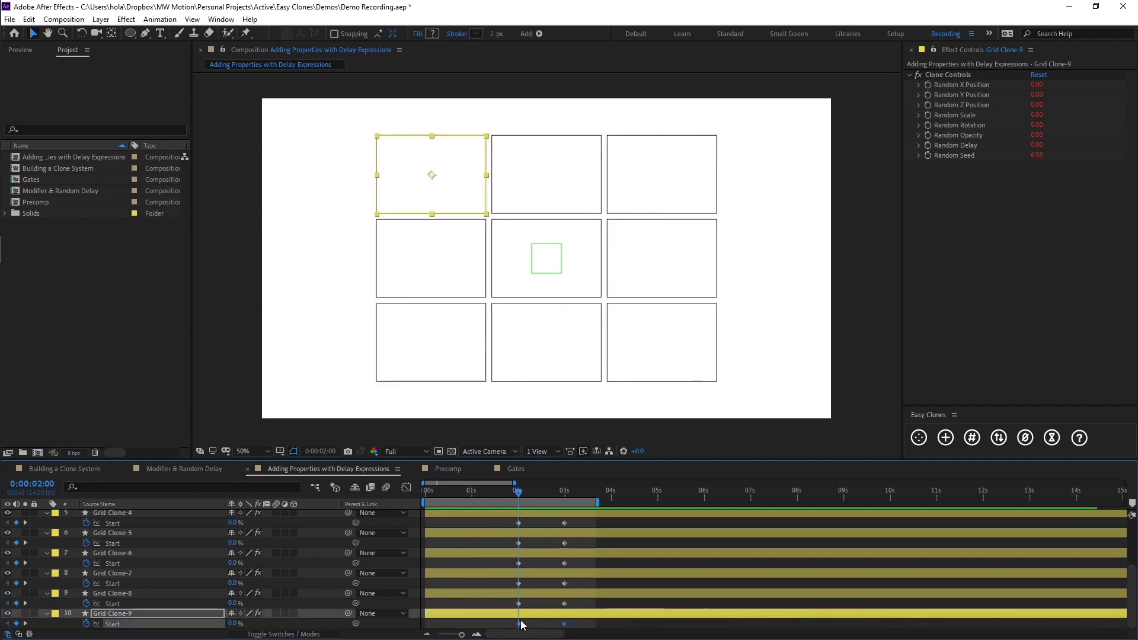
drag(520, 623, 530, 627)
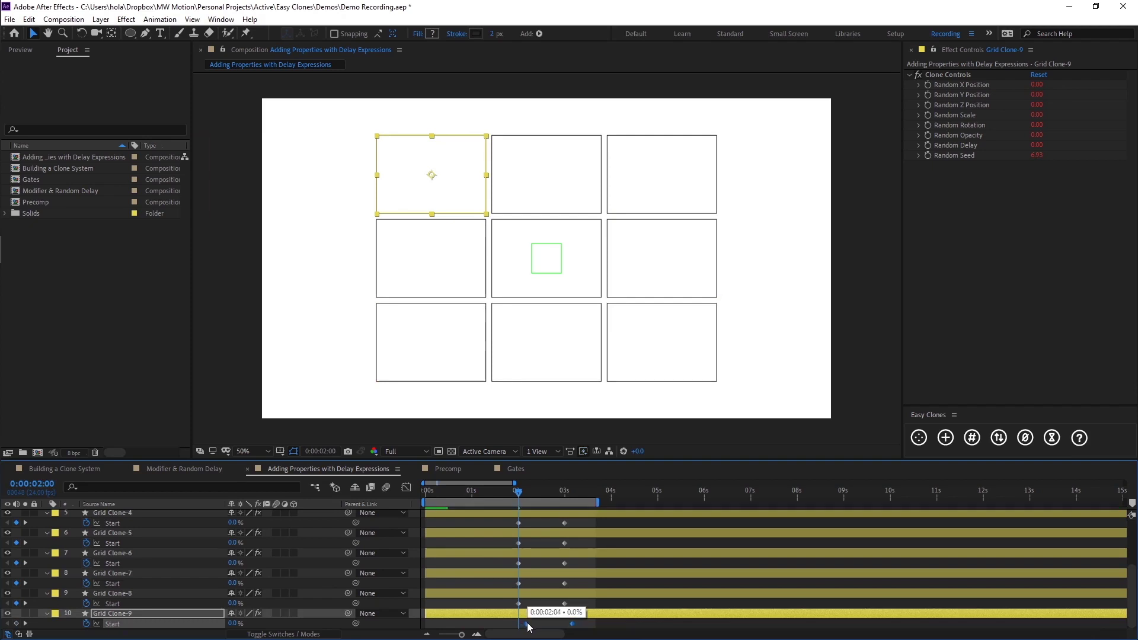
Show the Delay settings of the Grid Clone Controls layer and look over the clone layers' Start keyframes.
scroll(190, 571, up, 5)
click(133, 515)
click(920, 85)
scroll(516, 560, down, 4)
scroll(528, 563, up, 4)
Try to stagger the Start keyframes of Grid Clone-2 through Grid Clone-9 by hand, shifting each successive group a few frames further.
drag(503, 566, 673, 636)
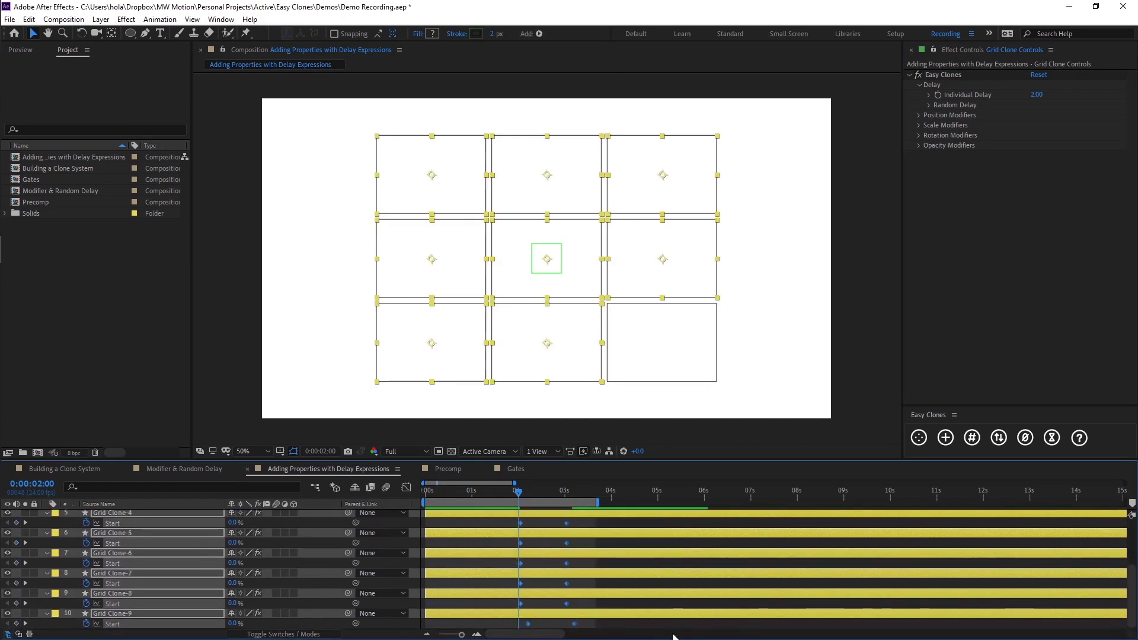
drag(511, 517, 639, 629)
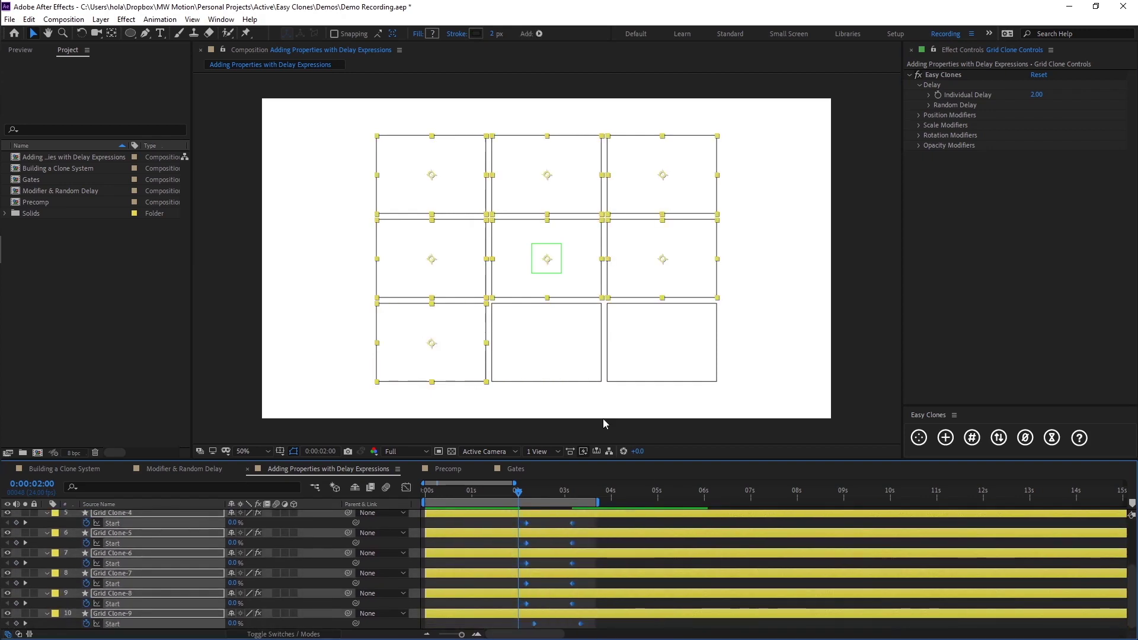
scroll(572, 589, up, 3)
click(519, 585)
Start the work area shortly before 2:00 and preview the manually staggered Trim Paths animation.
drag(515, 499, 524, 498)
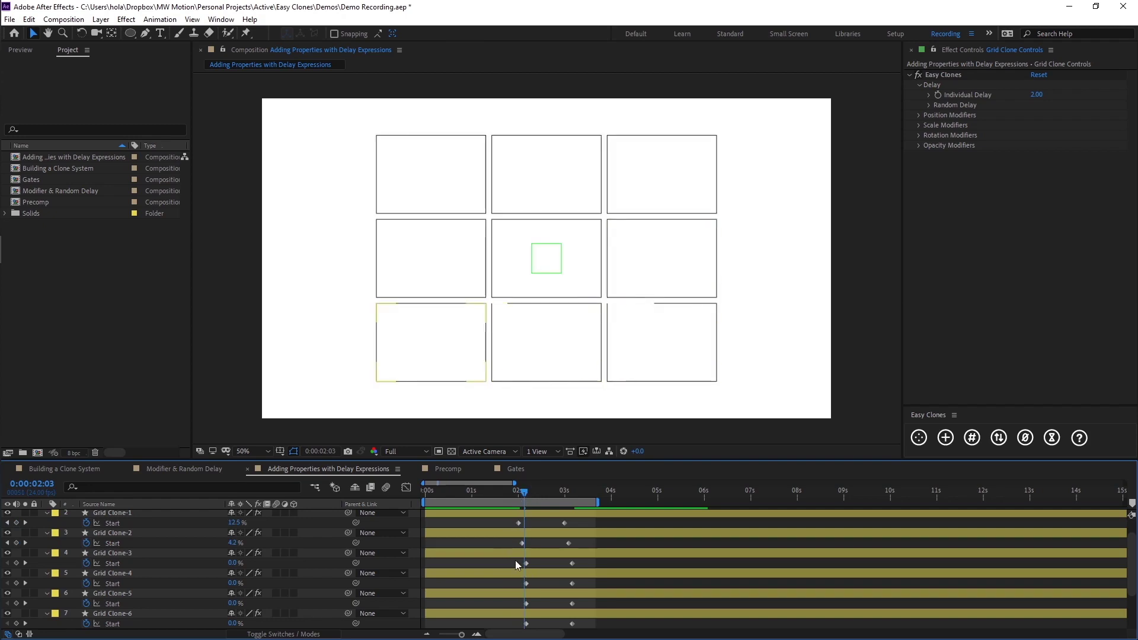
drag(523, 492, 501, 493)
key(b)
key(space)
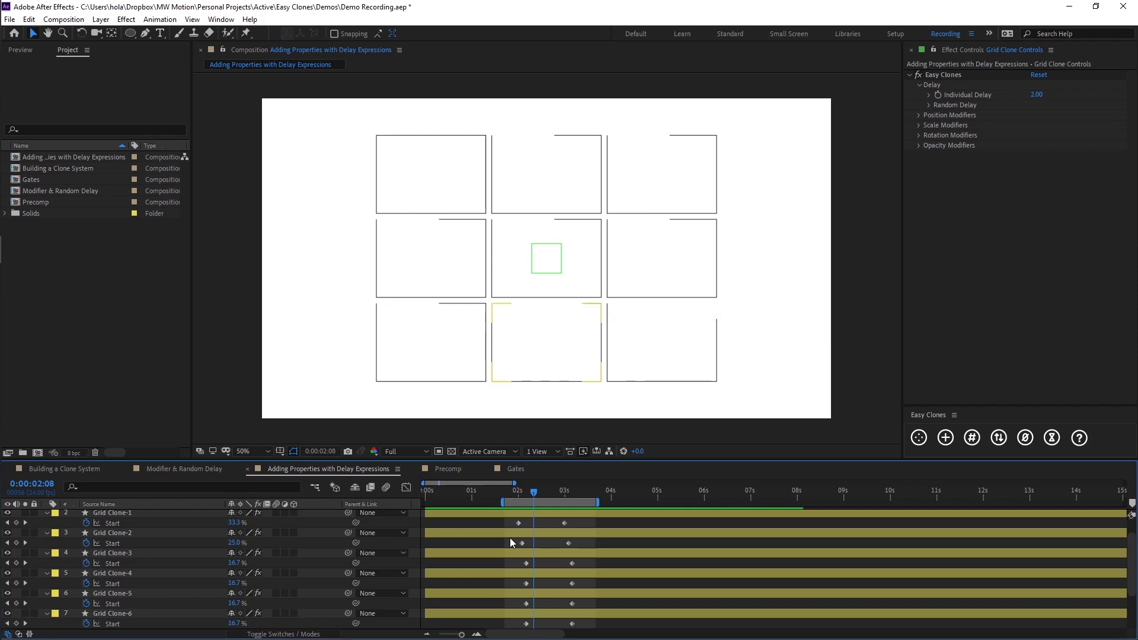
Undo the manual keyframe offsets on the clones and the change to the work area start.
key(ctrl+z)
key(ctrl+z)
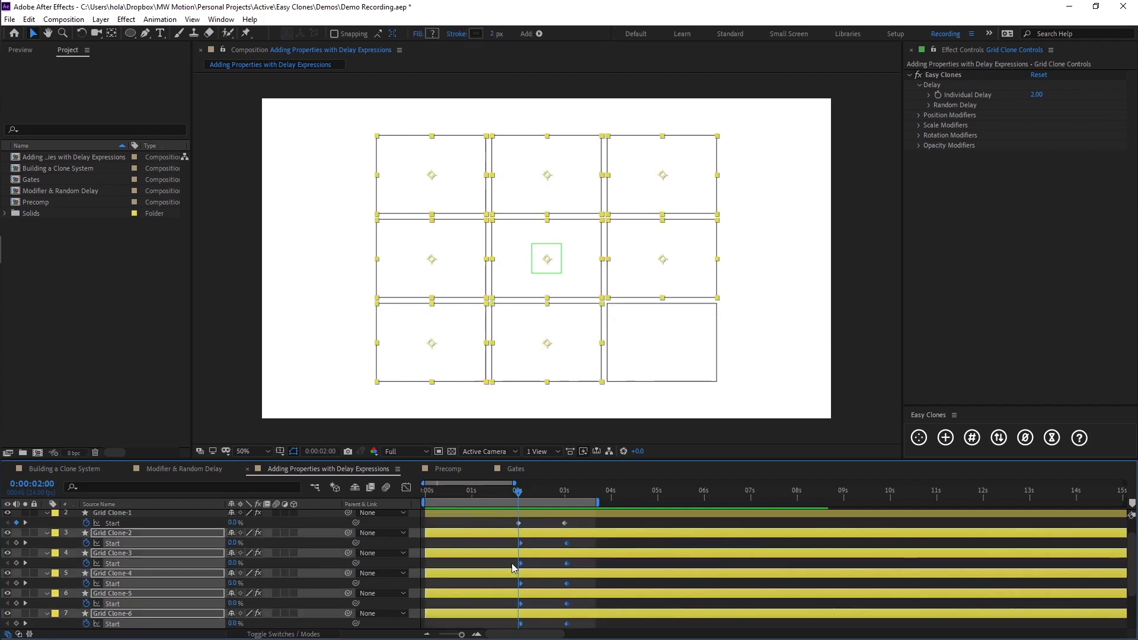
key(ctrl+shift+z)
key(ctrl+shift+z)
key(space)
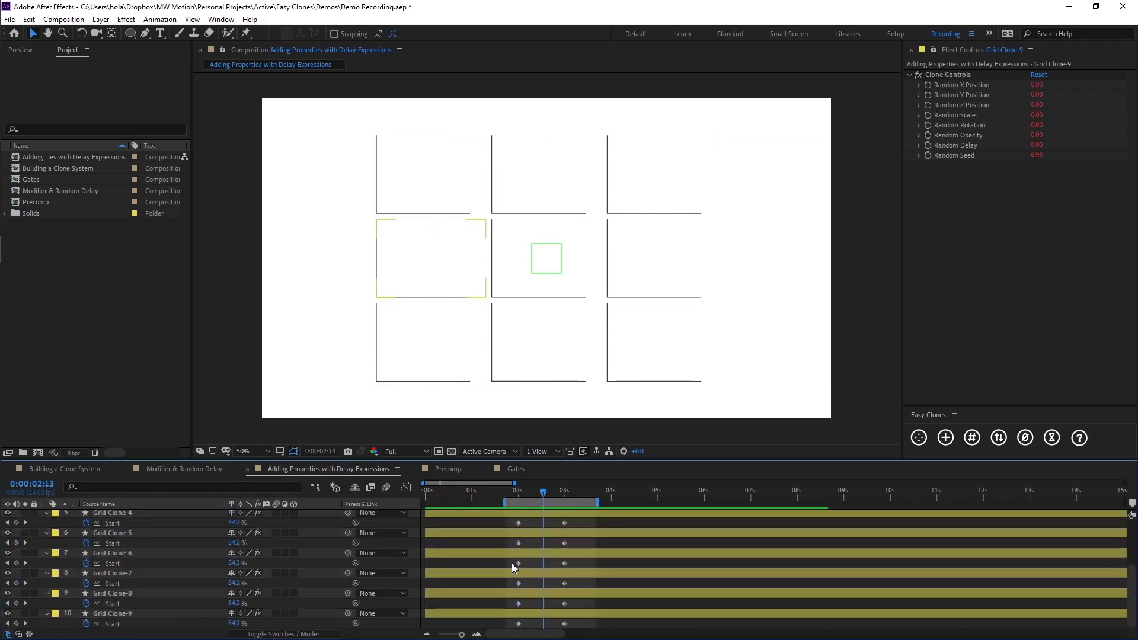
key(ctrl+z)
key(ctrl+z)
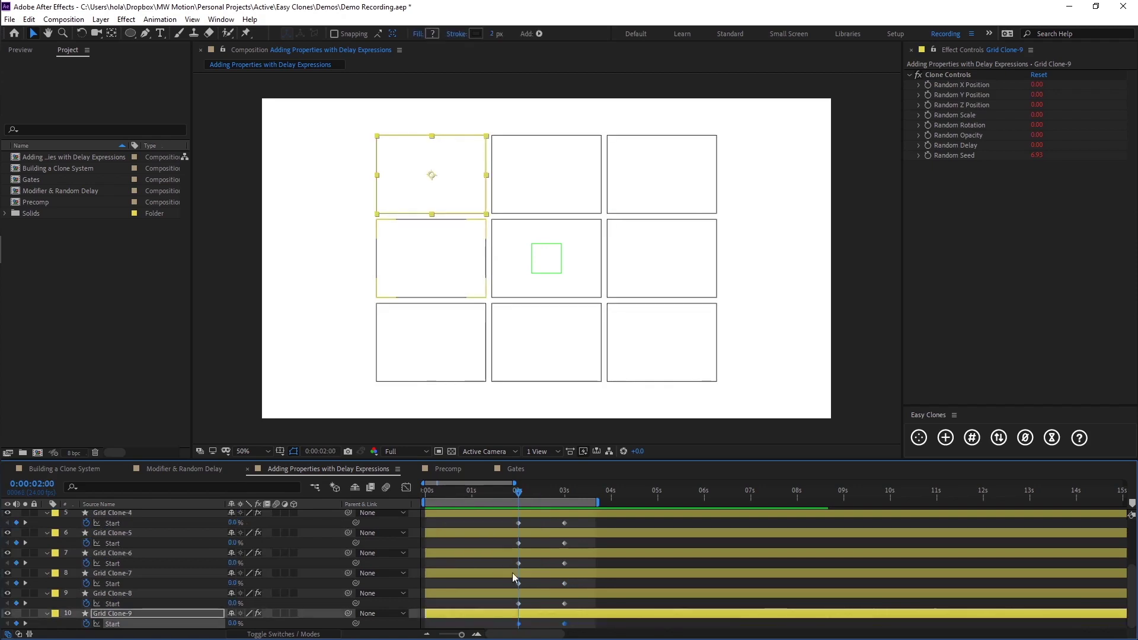
key(ctrl+z)
key(ctrl+z)
Add the Easy Clones delay expression to the Start properties of Grid Clone-1 through Grid Clone-9, linked to the Grid clone system.
mouse_move(516, 548)
mouse_down()
mouse_move(569, 616)
mouse_move(617, 633)
mouse_up()
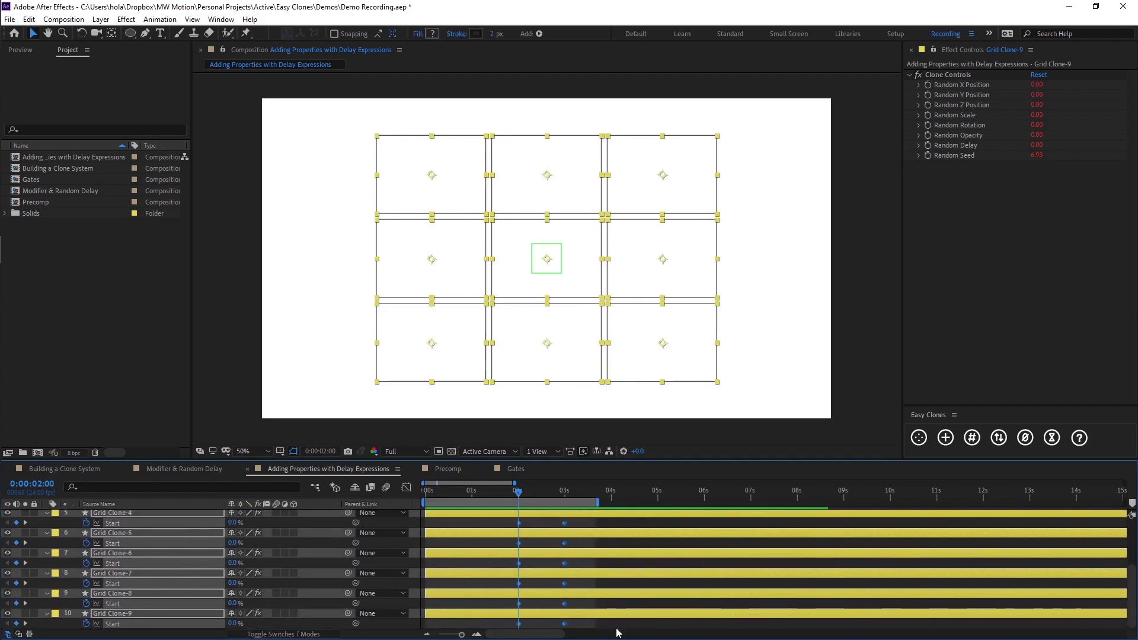
click(549, 599)
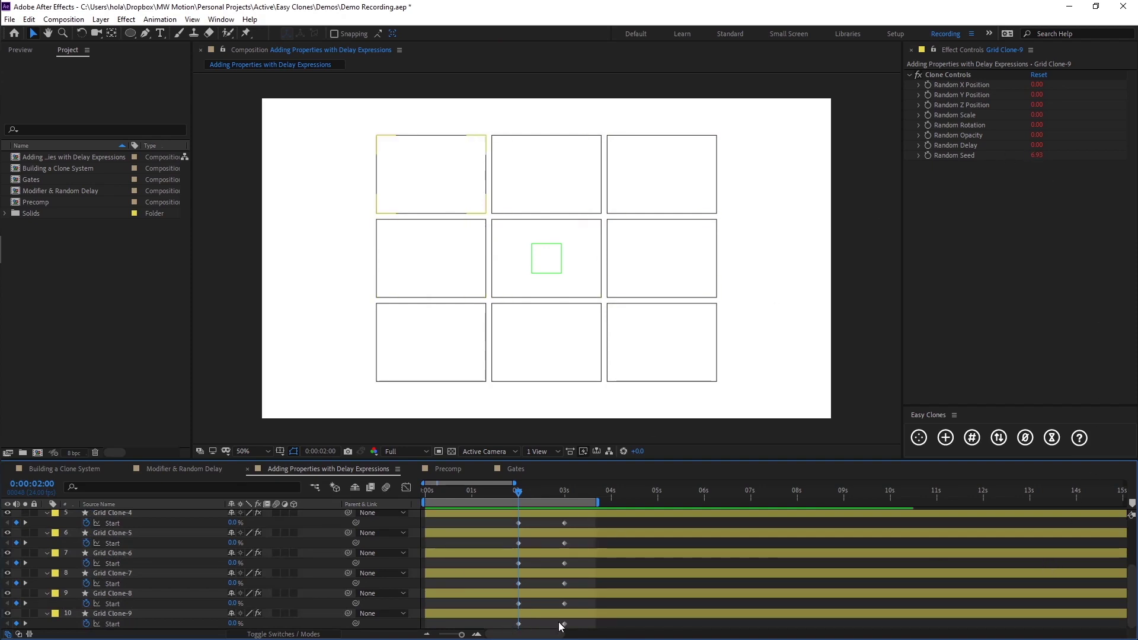
key(ctrl+a)
scroll(581, 593, up, 3)
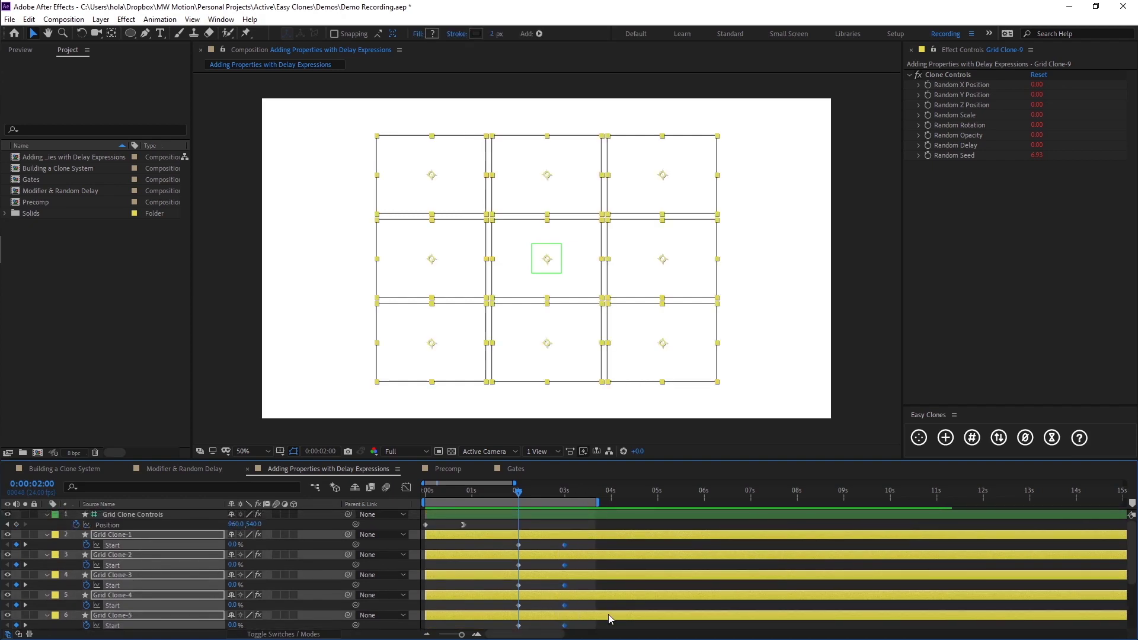
click(1052, 438)
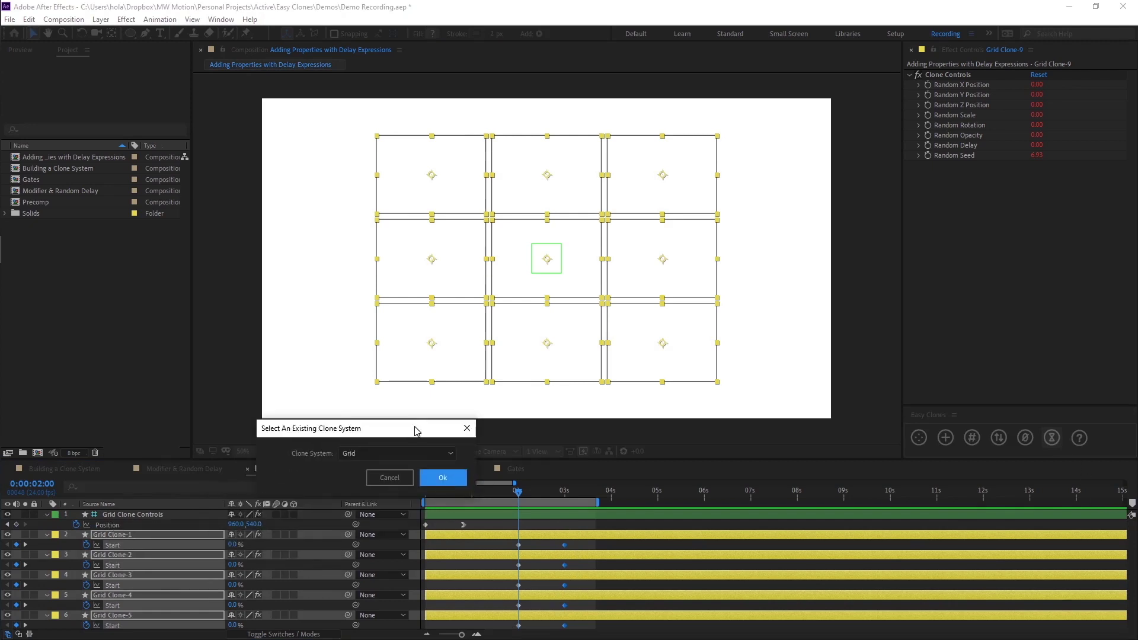
drag(415, 430, 291, 285)
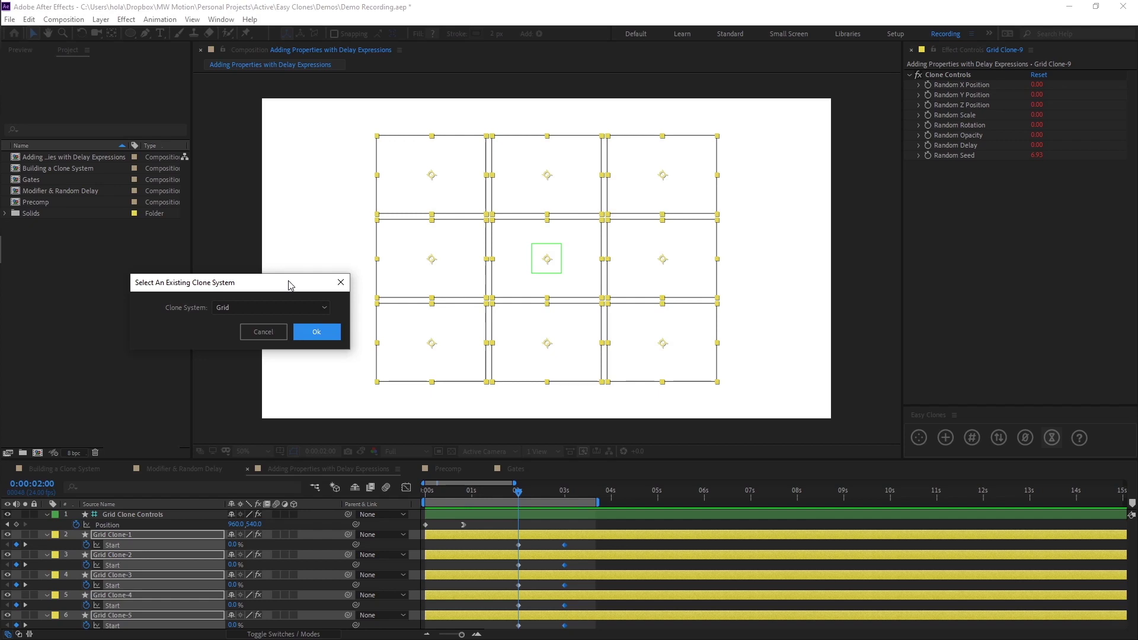
click(268, 308)
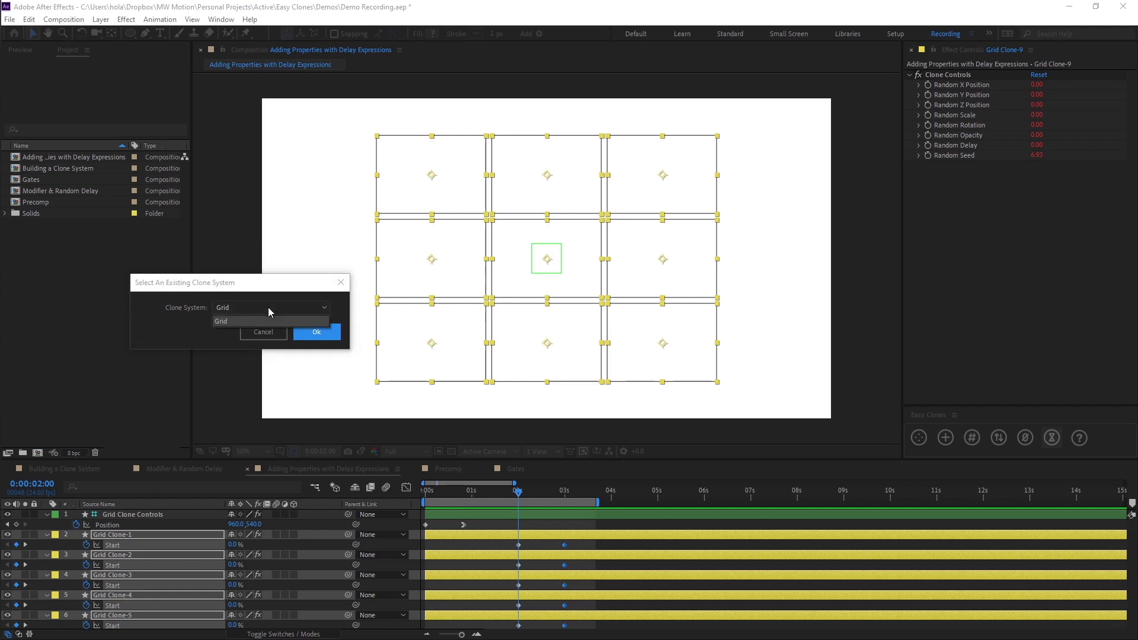
click(165, 334)
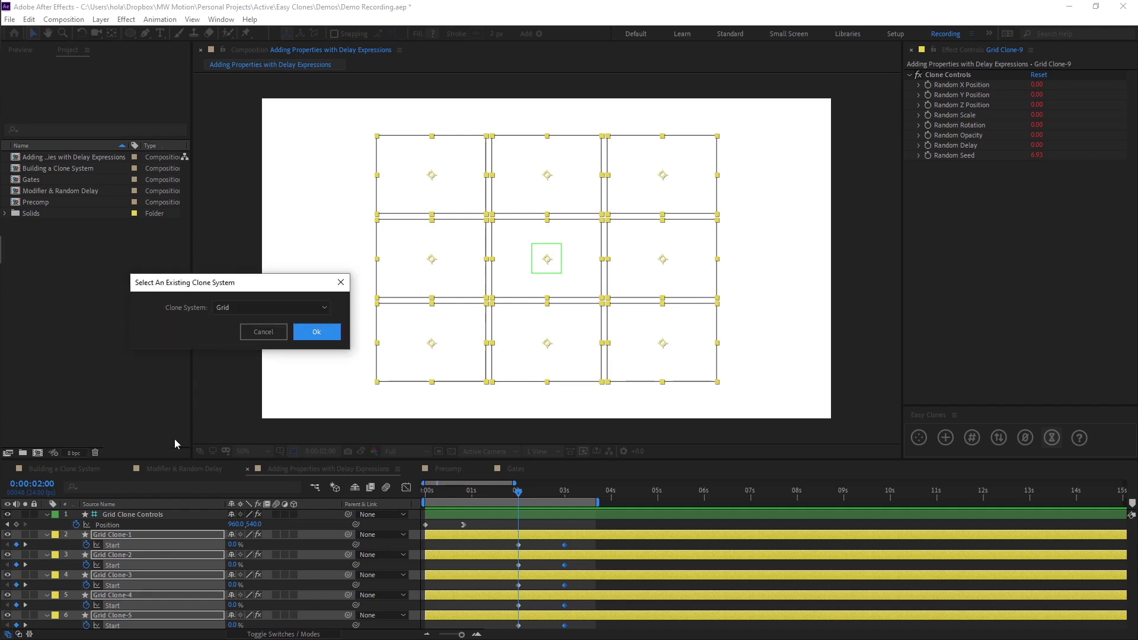
click(293, 314)
click(189, 325)
click(321, 338)
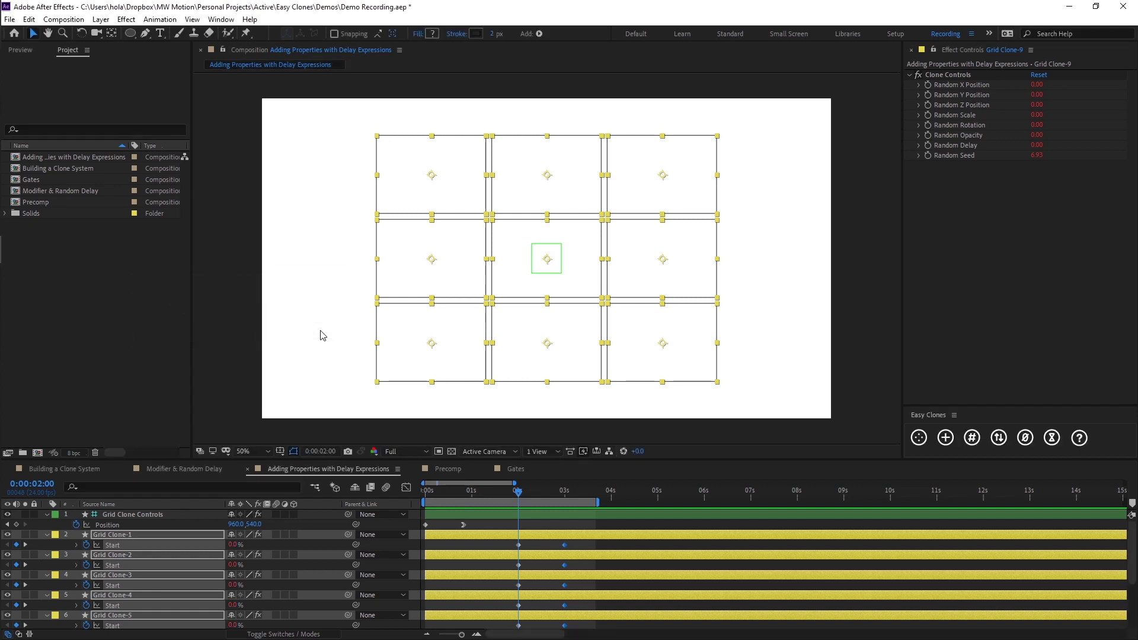
Examine all lines of the delay expression on Grid Clone-1's Start property, then collapse it again.
click(492, 546)
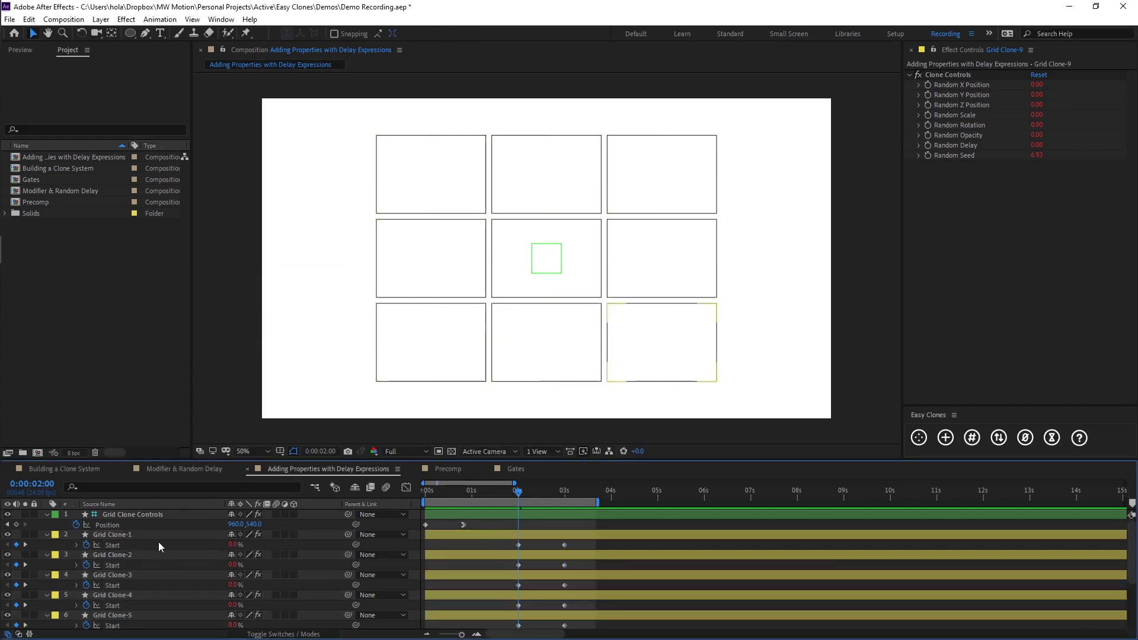
click(76, 545)
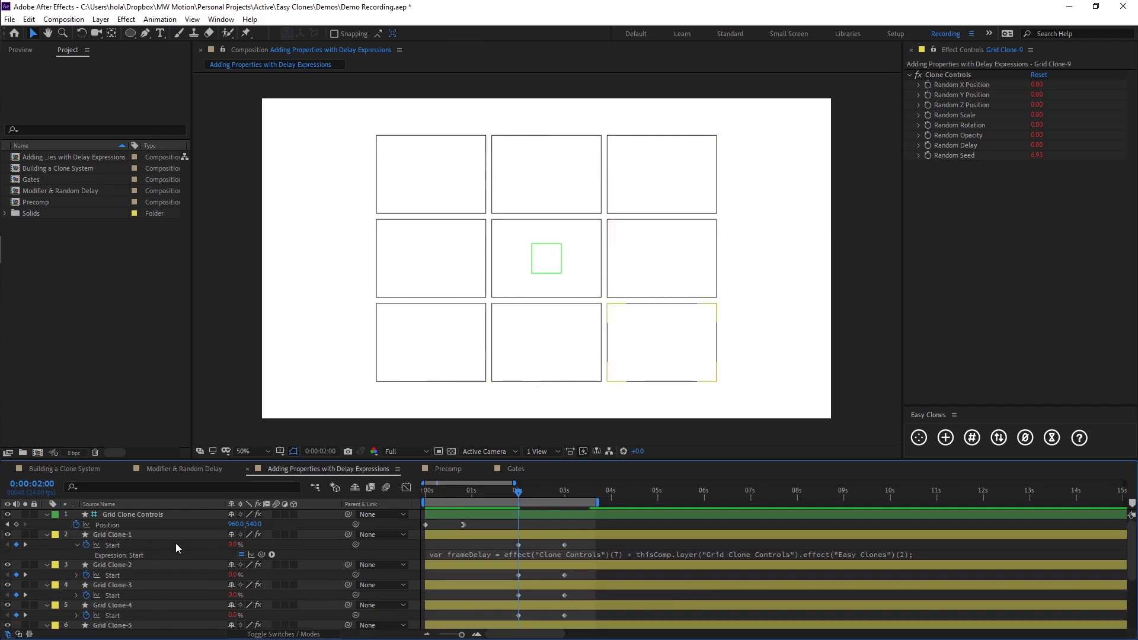
drag(469, 560, 469, 585)
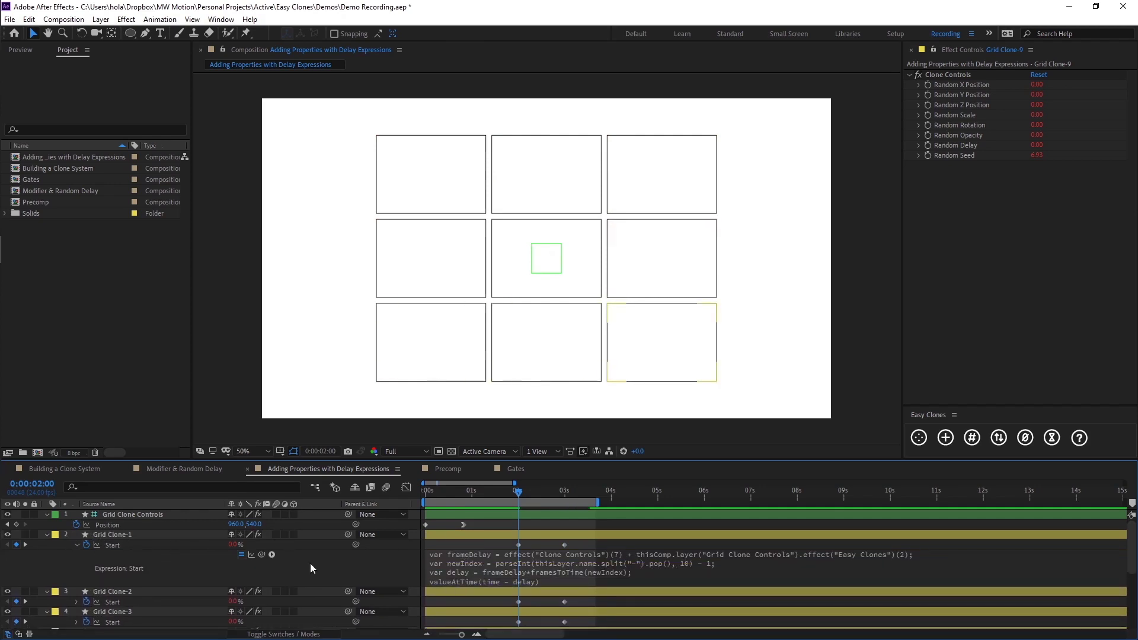
click(77, 544)
Extend the work area end past 5:00 and preview the slide-in and the delayed trim on all clones.
click(506, 524)
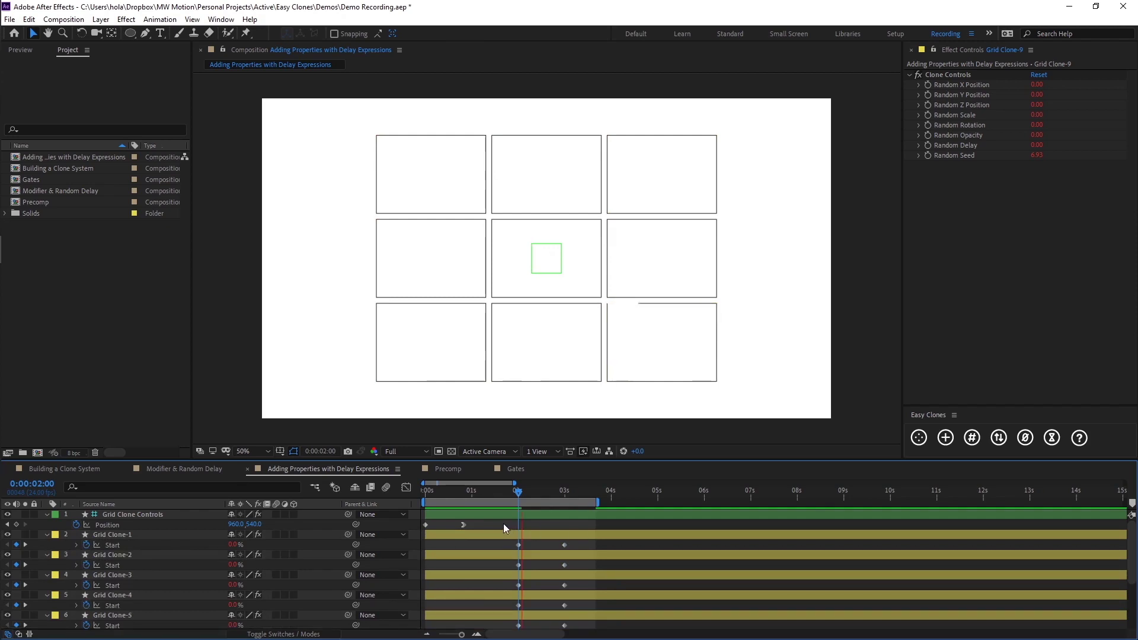
key(space)
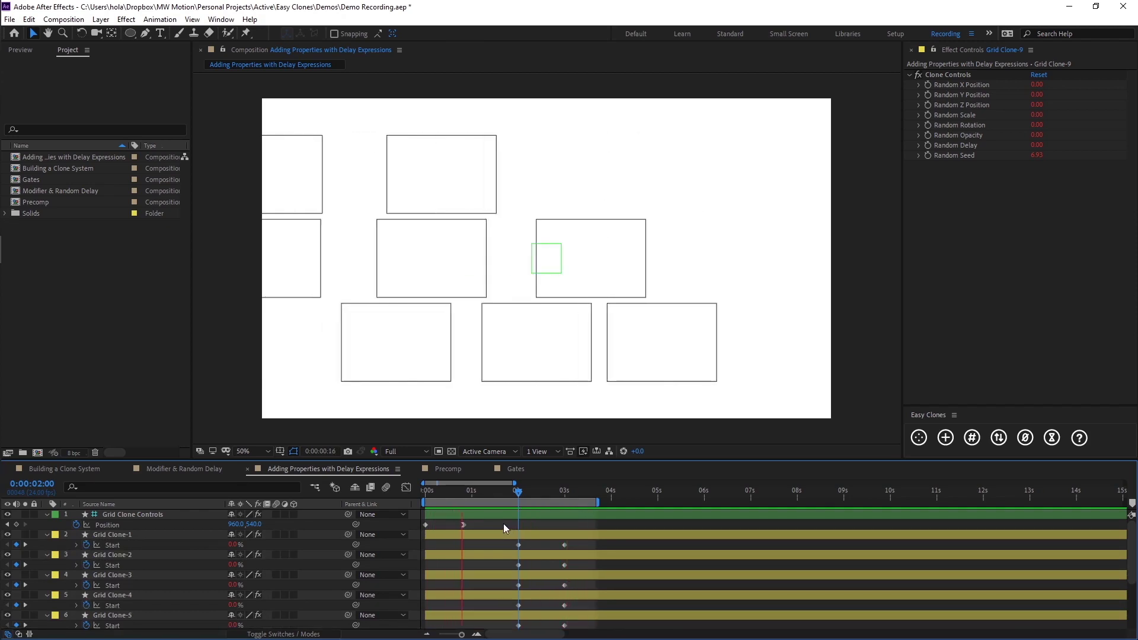
key(space)
drag(600, 502, 690, 503)
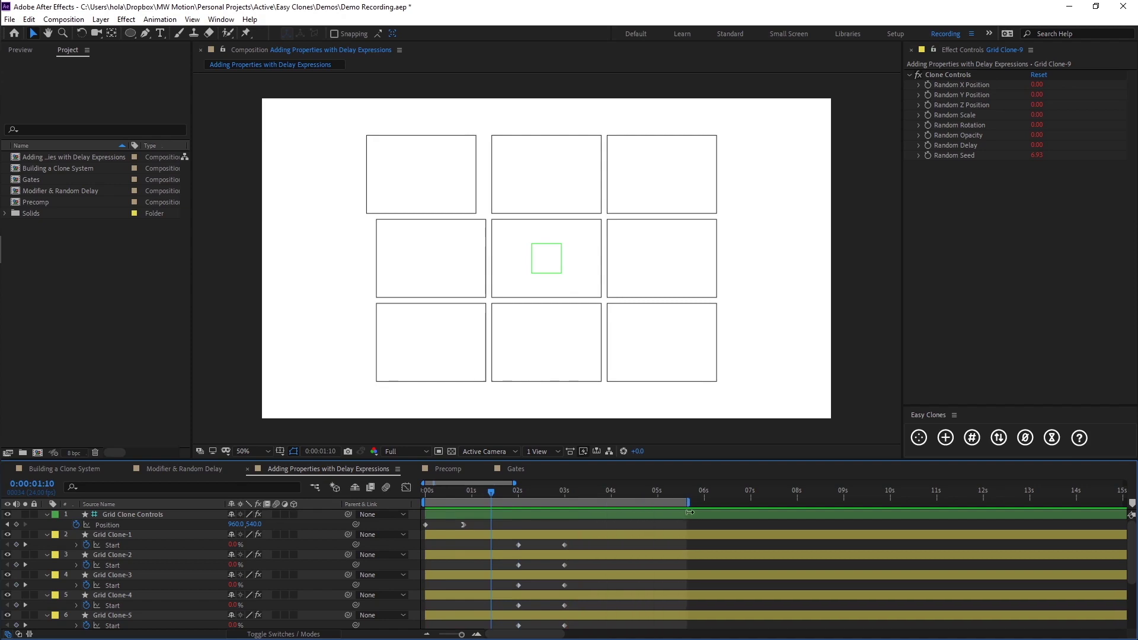
key(space)
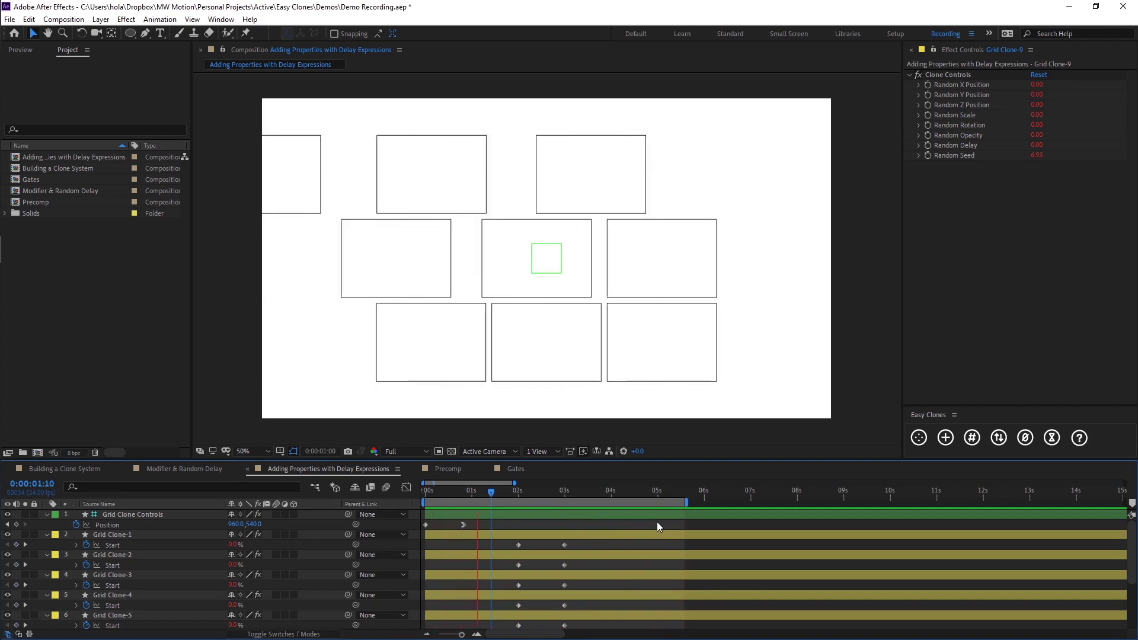
key(space)
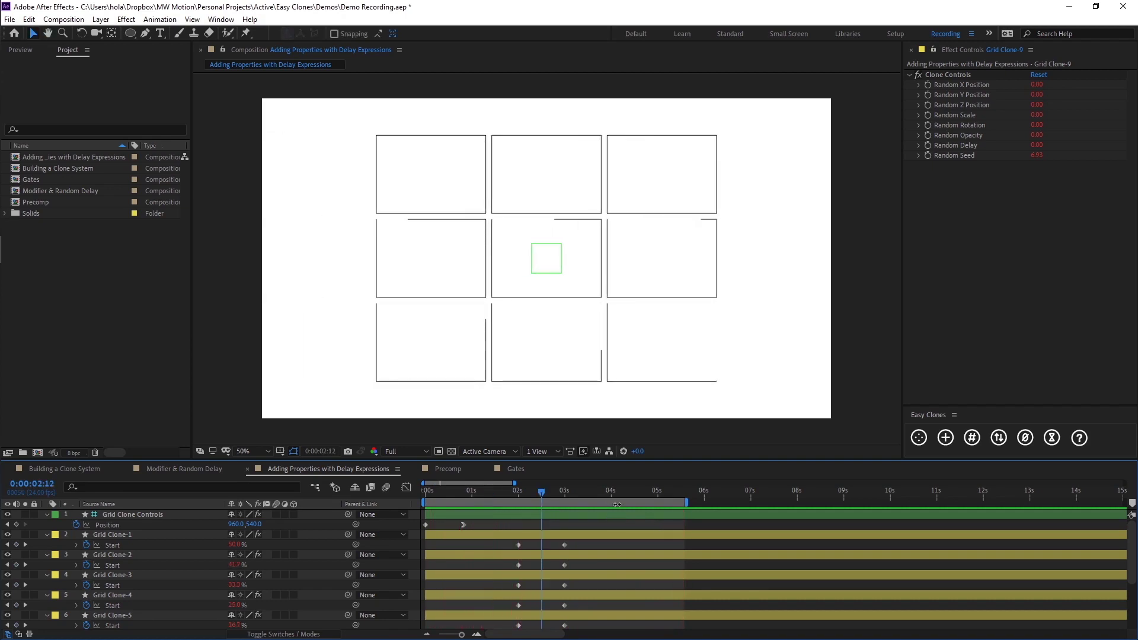
Set the Individual Delay of the Grid Clone Controls layer to 10.
click(189, 514)
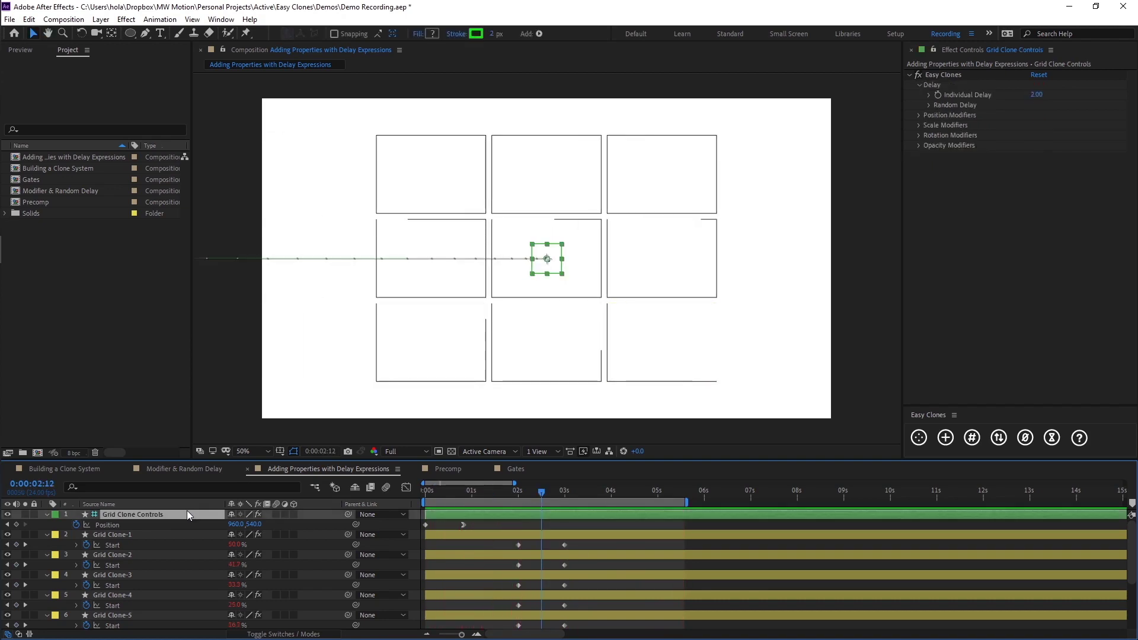
click(1035, 94)
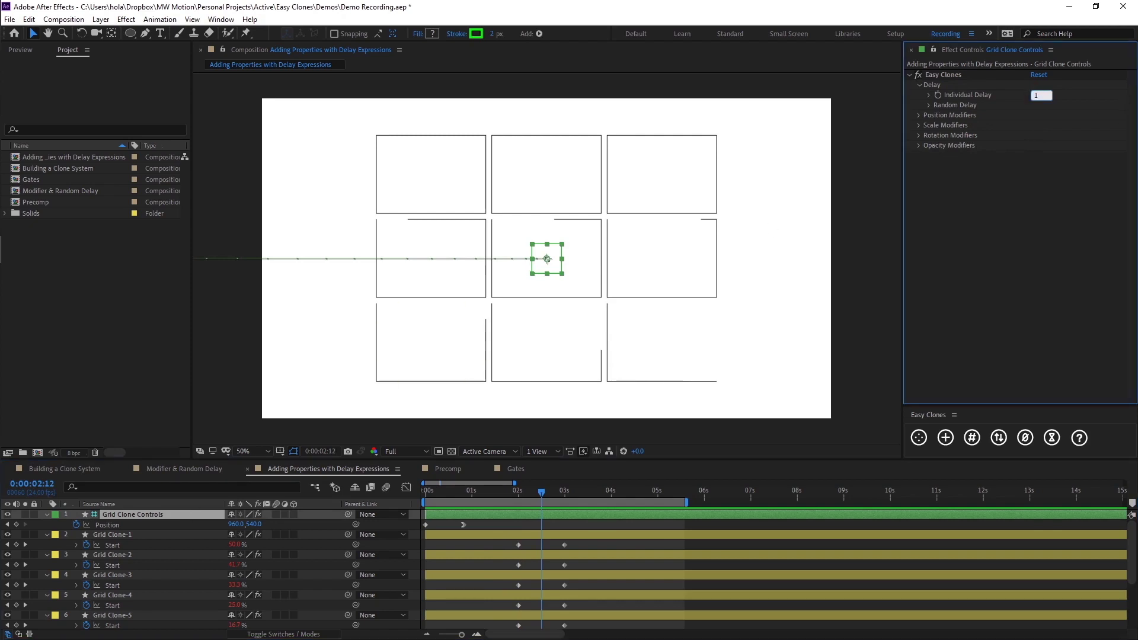
key(Return)
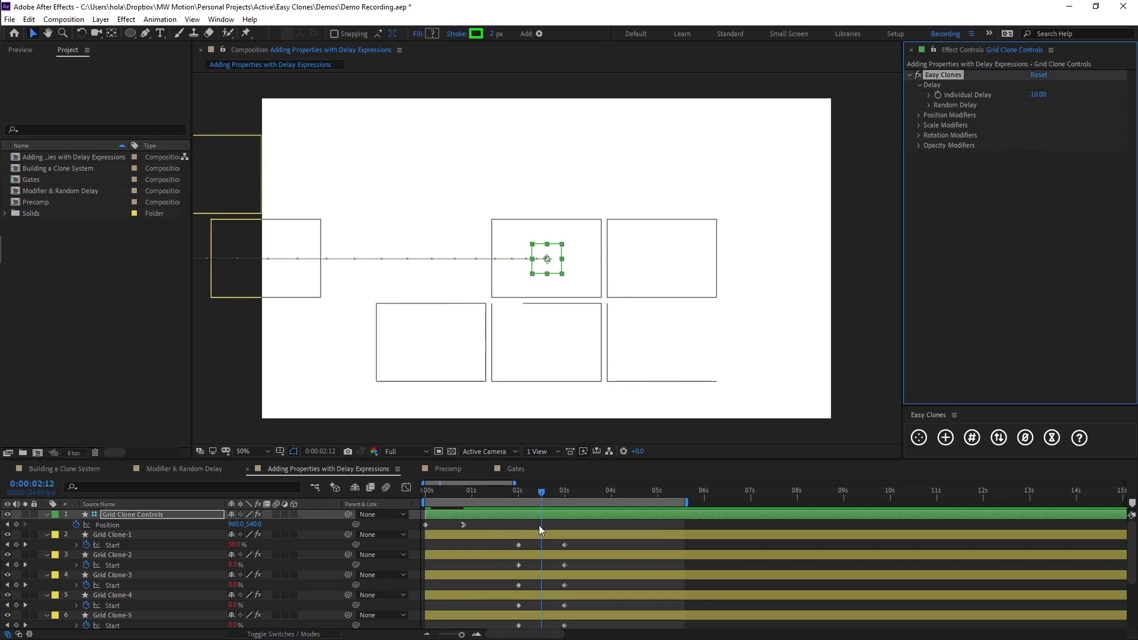
Preview the animation from the composition start and scrub to 2:12 to examine the longer delay between clones.
click(539, 524)
drag(541, 492, 419, 492)
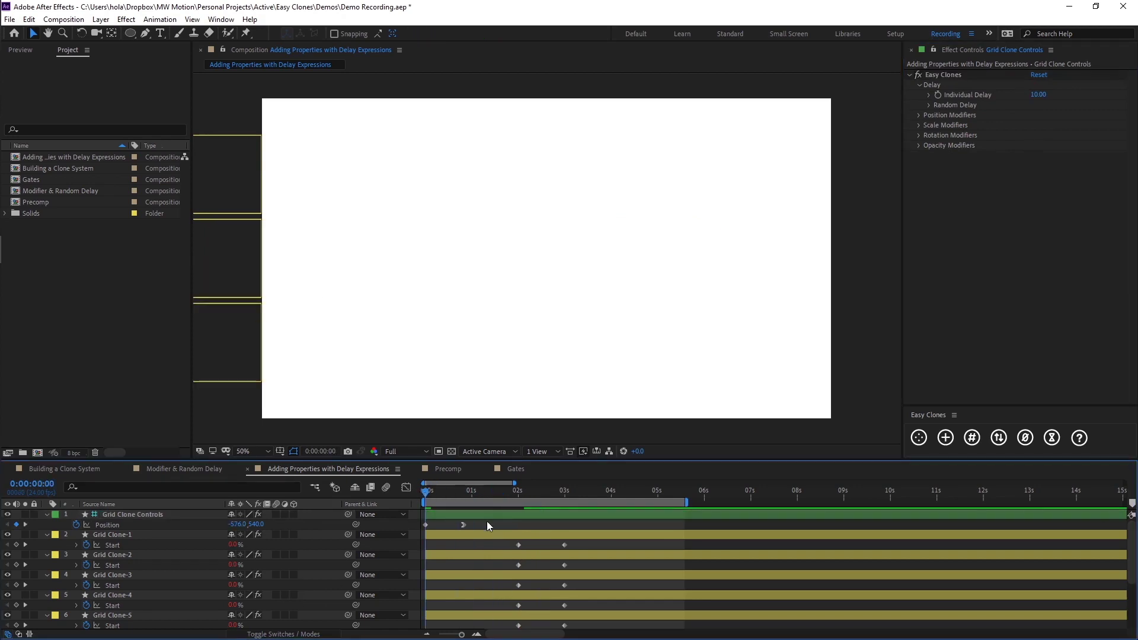
key(space)
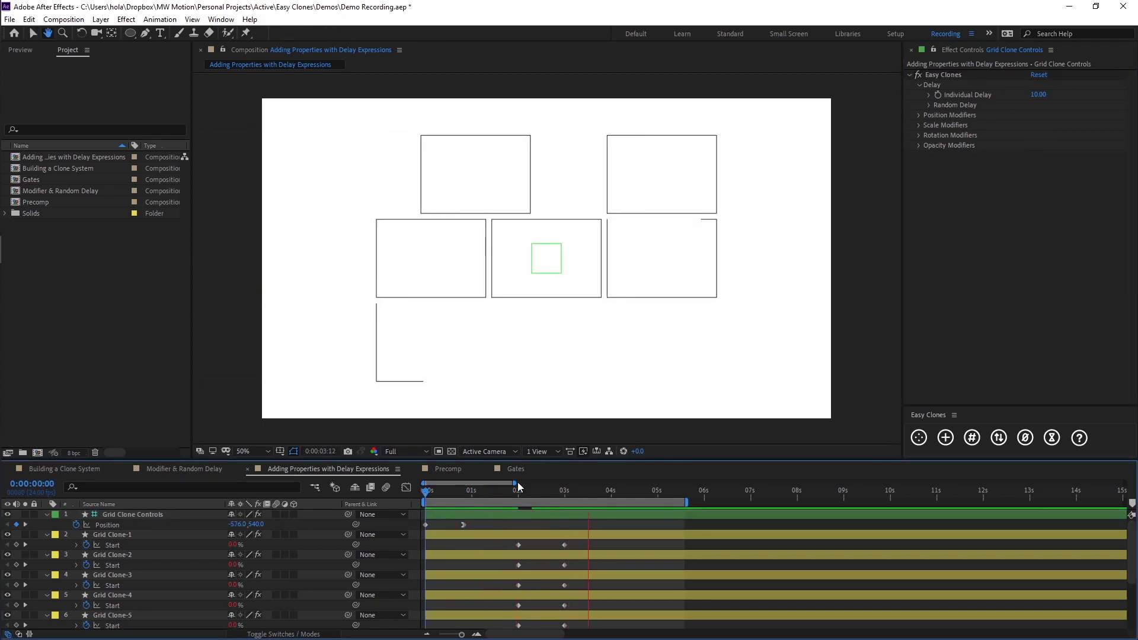
click(438, 489)
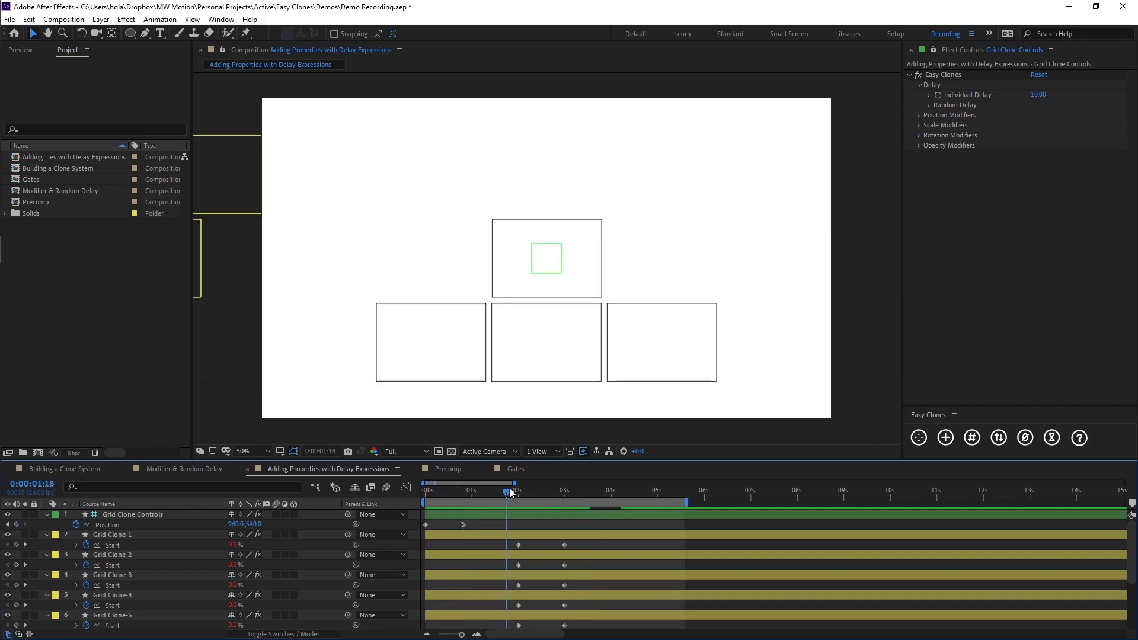
click(714, 344)
drag(509, 490, 540, 488)
key(space)
click(578, 524)
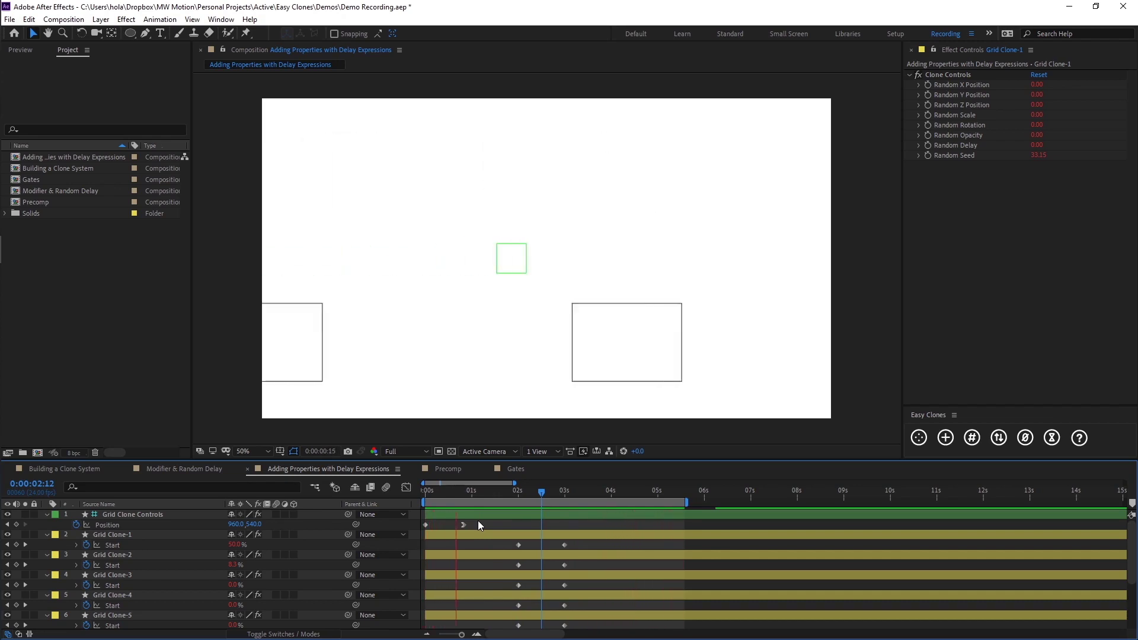
Set the Individual Delay of Grid Clone Controls to 1 at 2:16 and preview the clone animation.
click(570, 514)
click(532, 491)
drag(535, 491, 549, 491)
click(1039, 95)
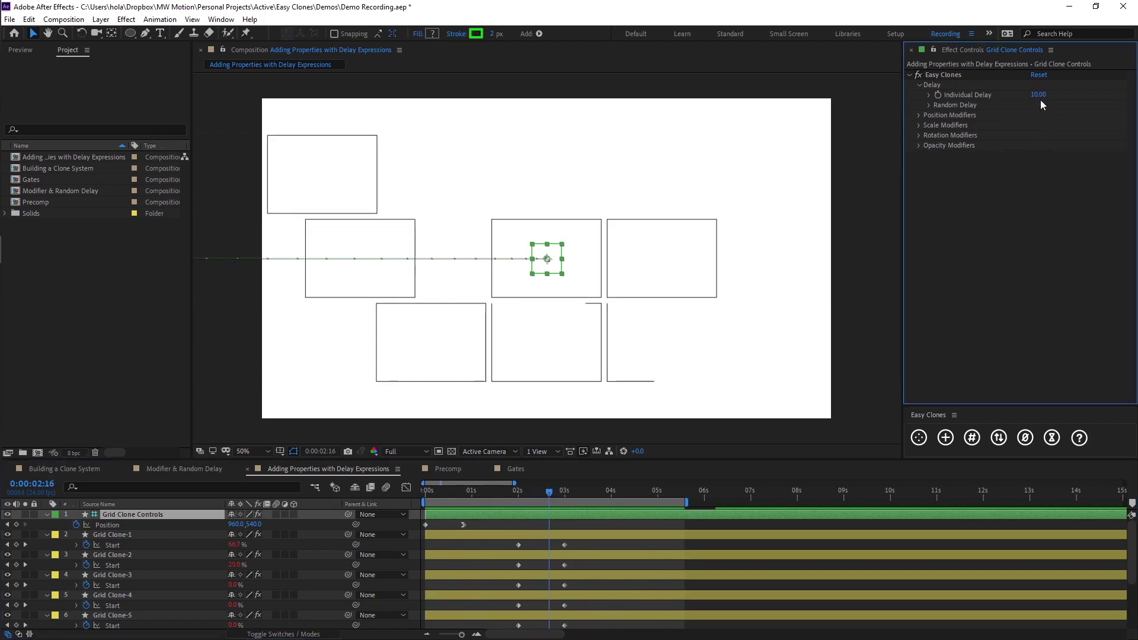
key(Return)
key(space)
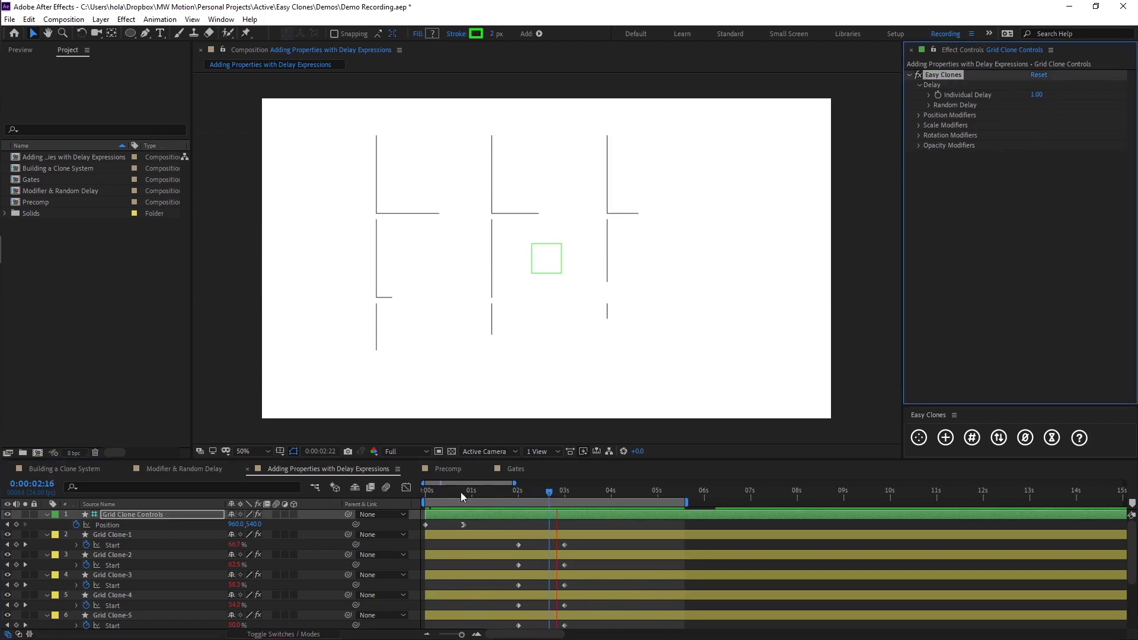
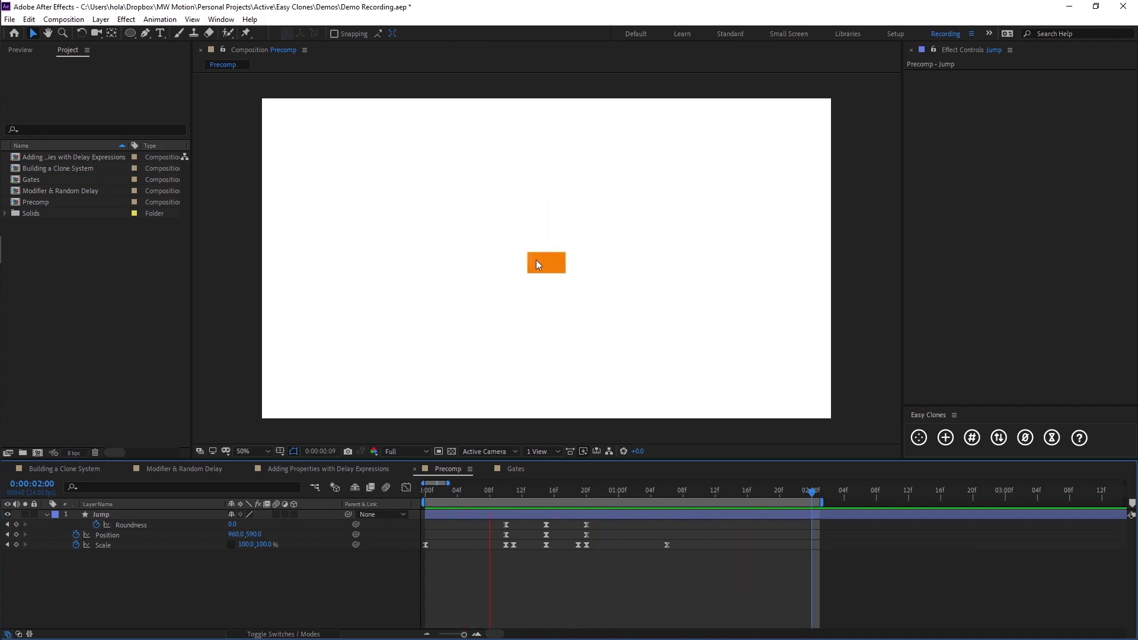
Create a new composition named Time Remapping and add Precomp to it as a layer.
key(space)
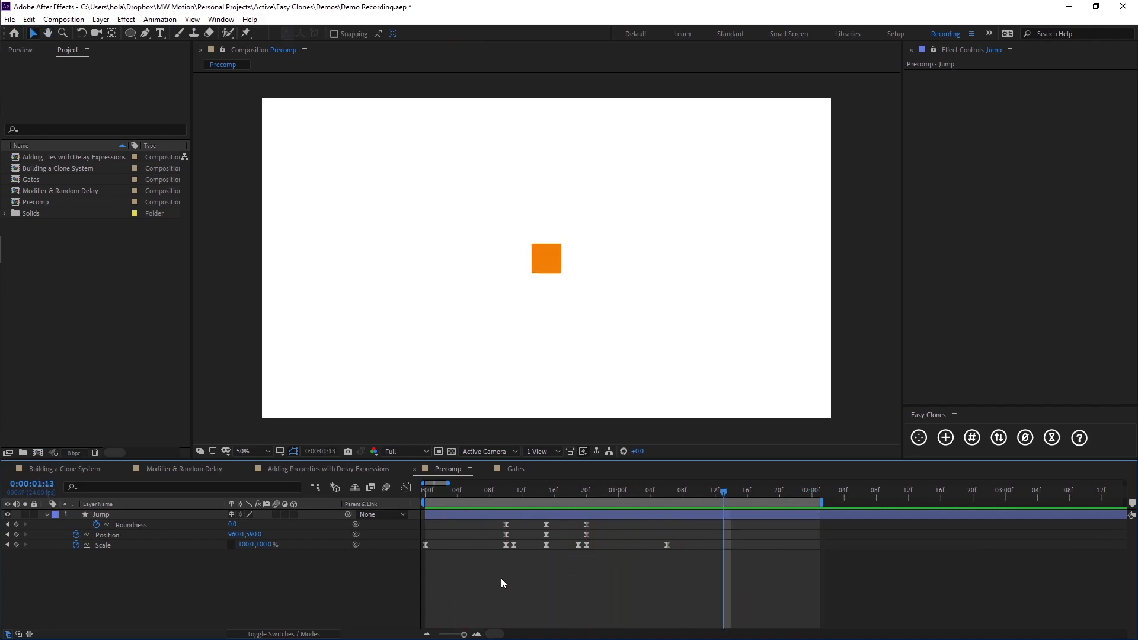
click(149, 301)
click(80, 20)
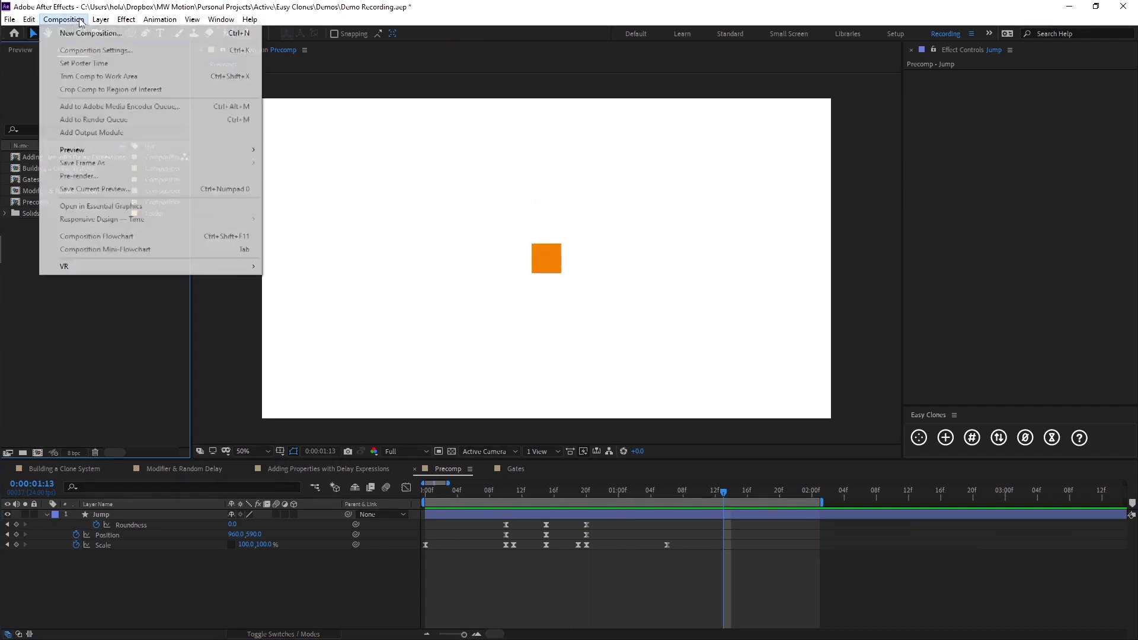
click(90, 33)
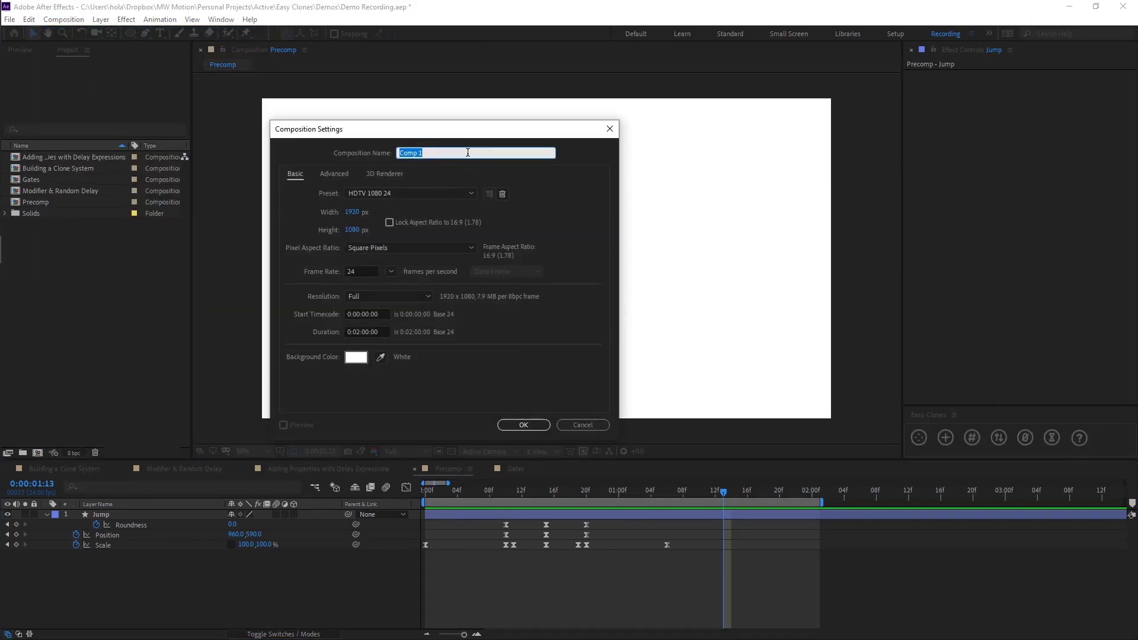
text(Time Remapping)
key(Return)
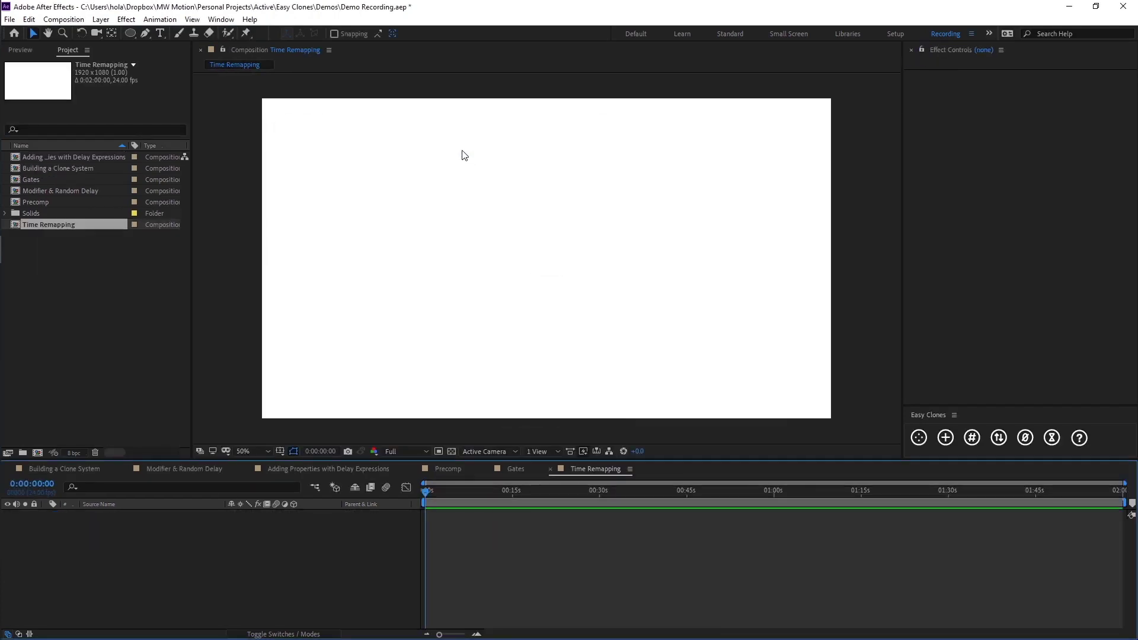
drag(44, 202, 128, 567)
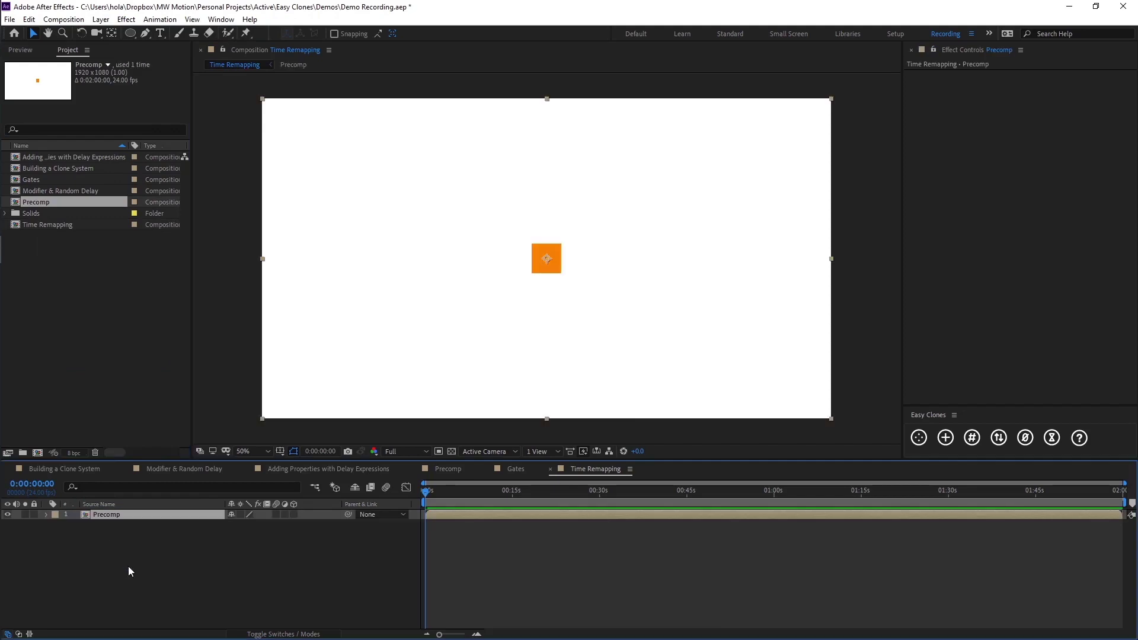
click(204, 592)
Create an Easy Clones system named Jump from the Precomp layer, with 2 random colours and Centre to Control off.
click(146, 516)
click(920, 438)
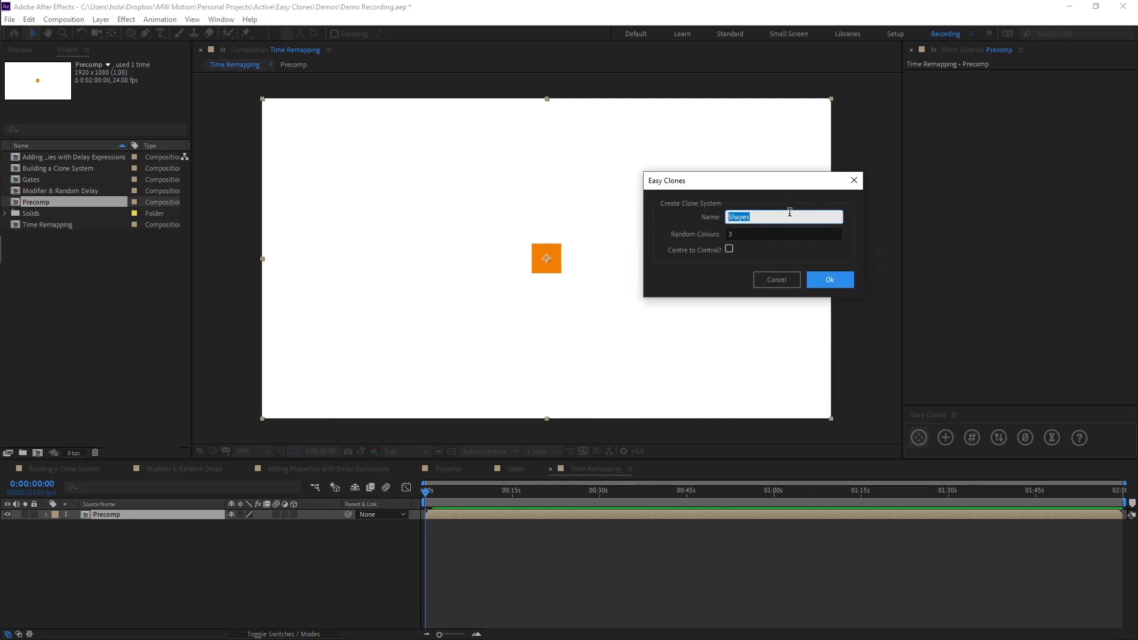
text(Jump)
key(Tab)
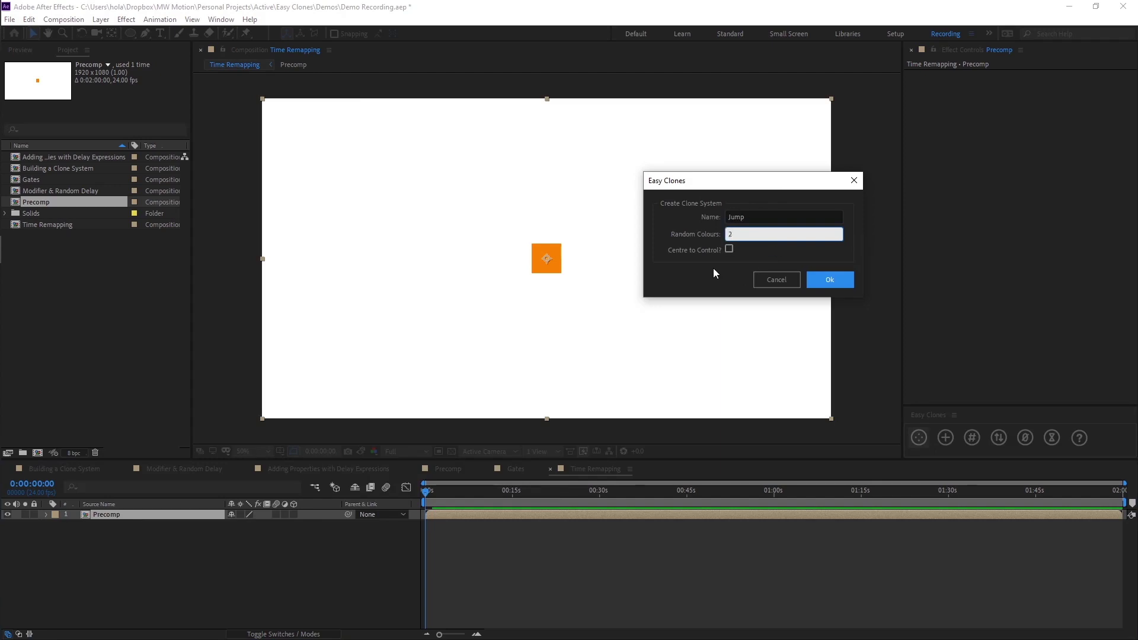
key(Tab)
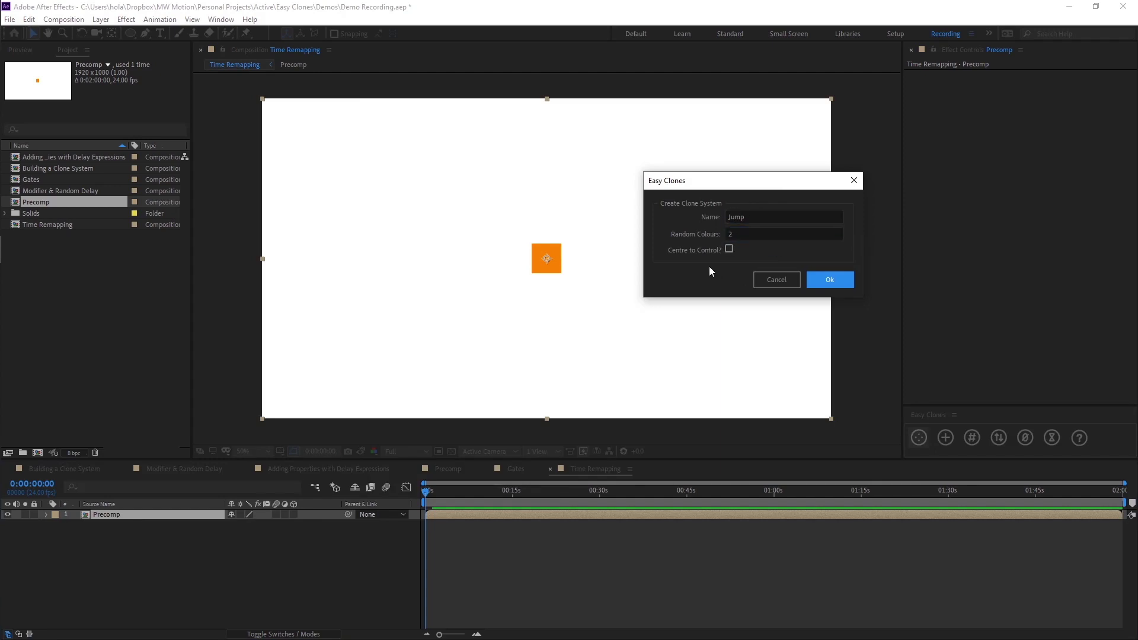
click(843, 279)
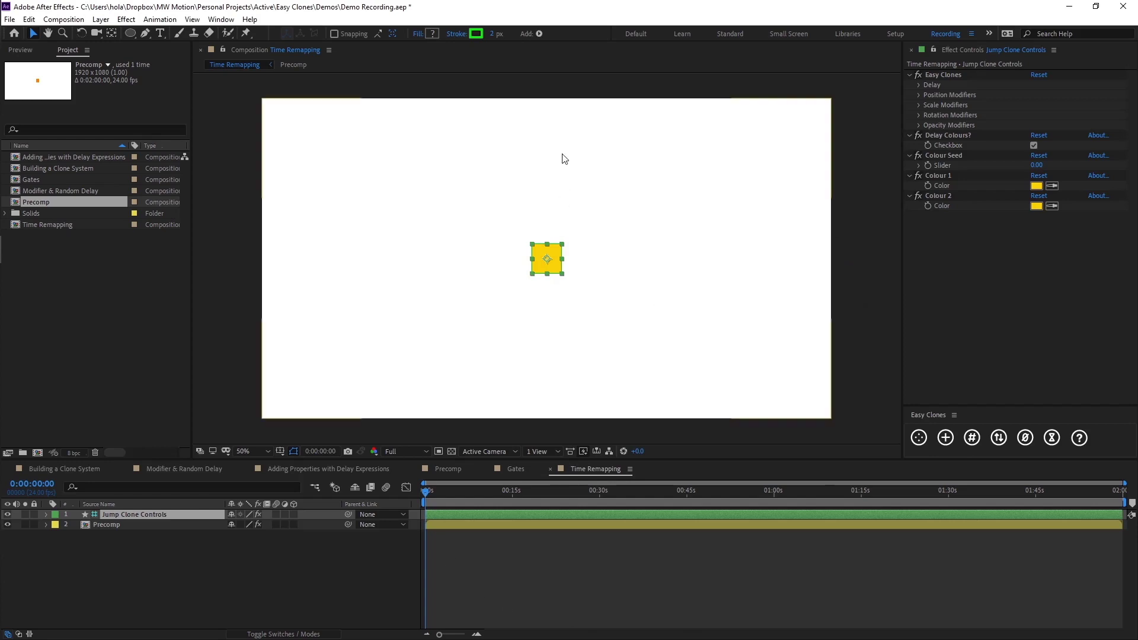
Test how Precomp follows the Jump Clone Controls layer by moving the control to the right, and undo the move.
click(201, 571)
click(138, 525)
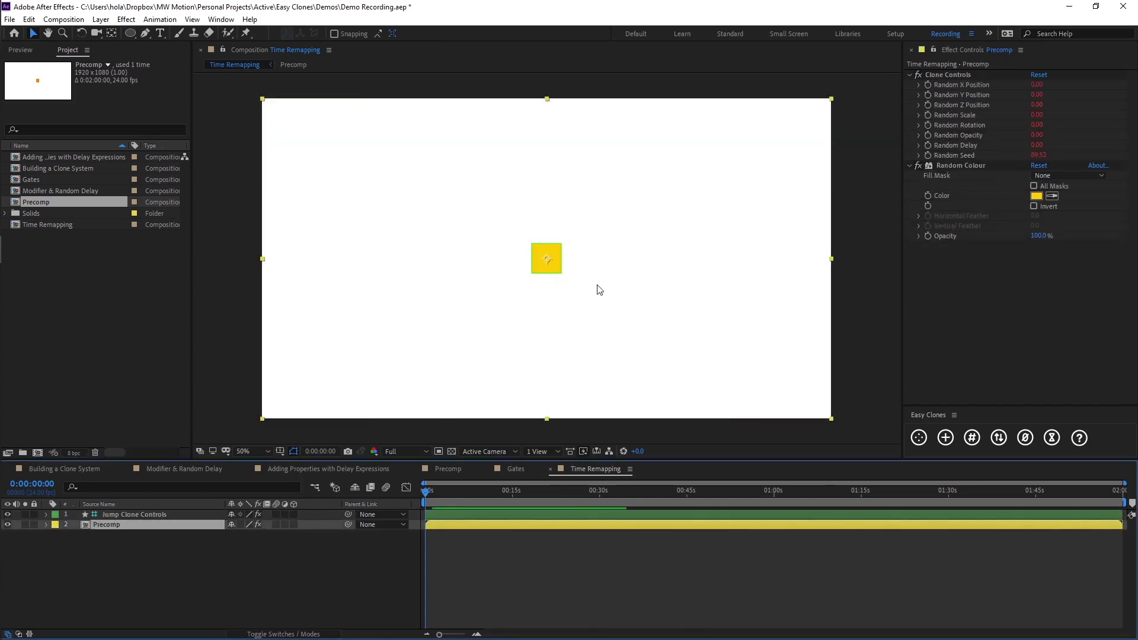
click(166, 567)
click(167, 513)
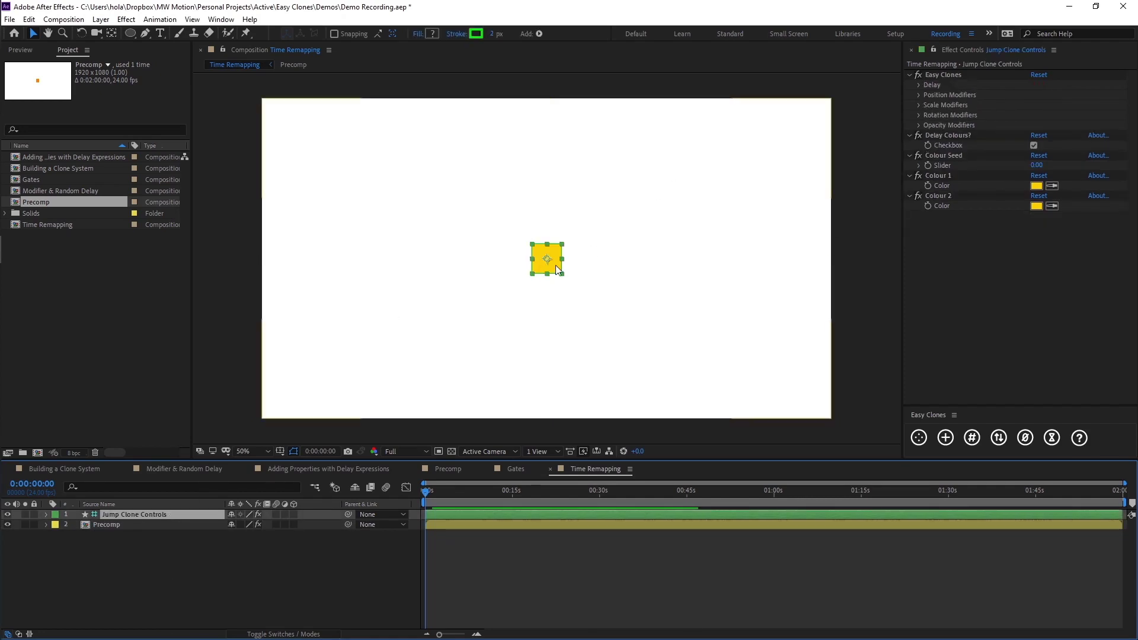
mouse_move(557, 269)
mouse_down()
mouse_move(683, 246)
mouse_move(674, 234)
mouse_move(592, 274)
mouse_move(628, 276)
mouse_up()
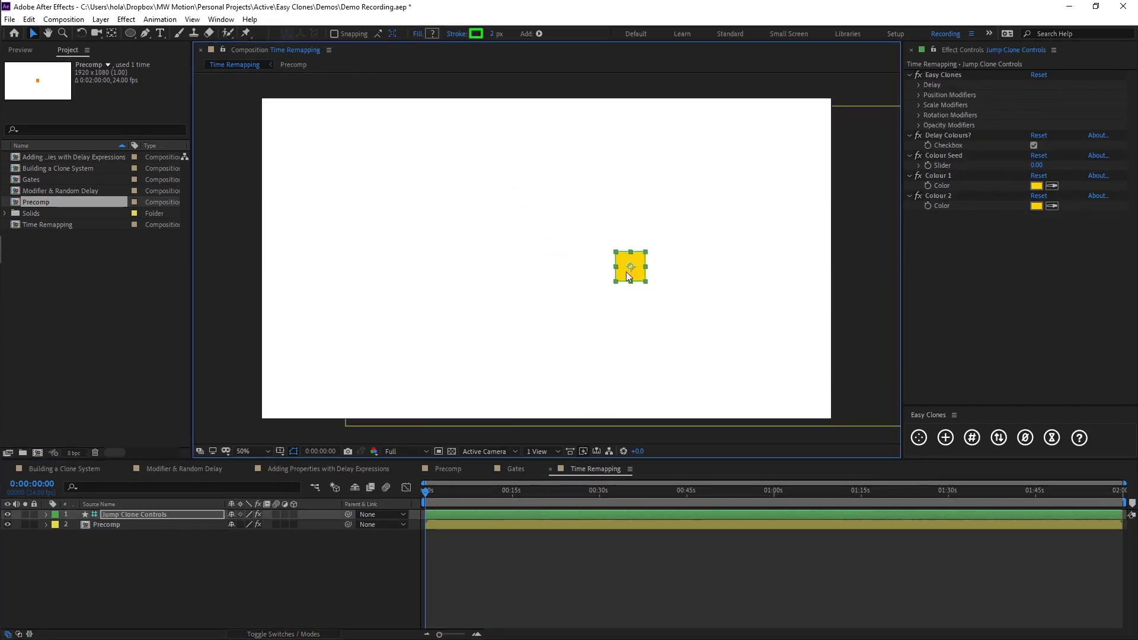
key(ctrl+z)
click(142, 575)
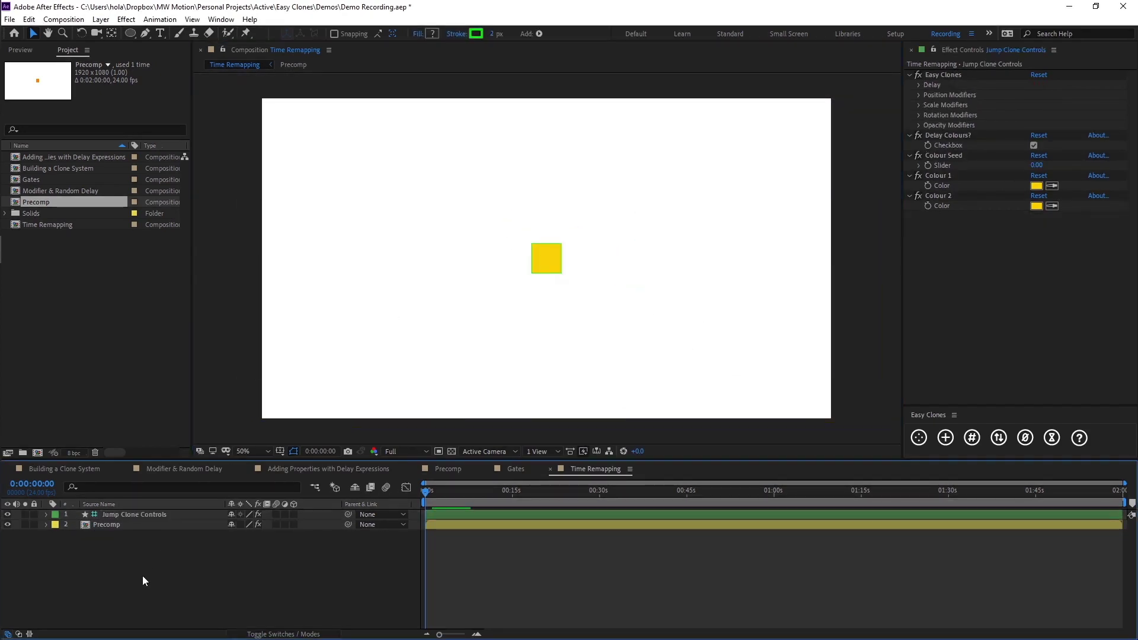
Duplicate the Precomp layer twice to make three clones in the Jump system.
click(129, 526)
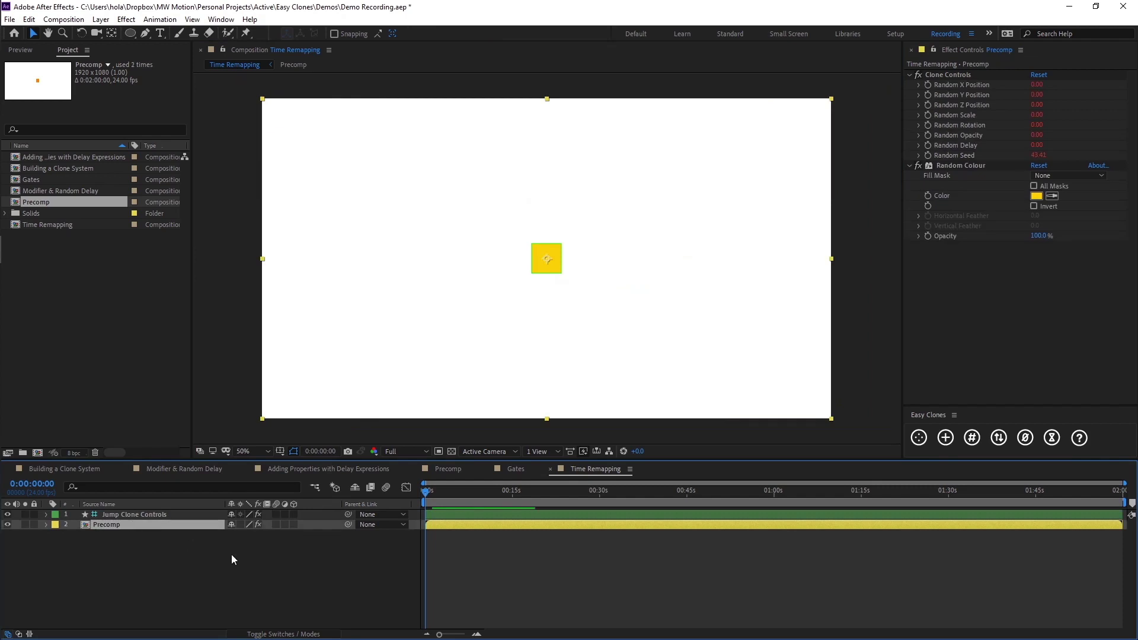
key(ctrl+d)
key(ctrl+d)
Set the X Position limits of Jump Clone Controls to -500 for Left Limit and 500 for Right Limit.
click(243, 574)
click(147, 516)
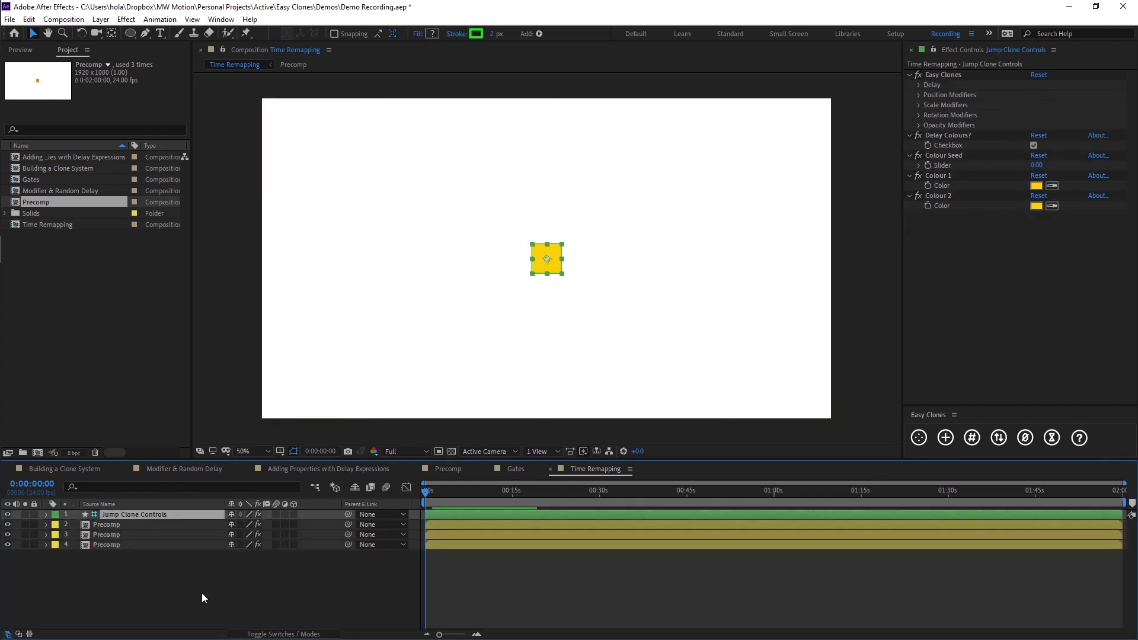
click(918, 95)
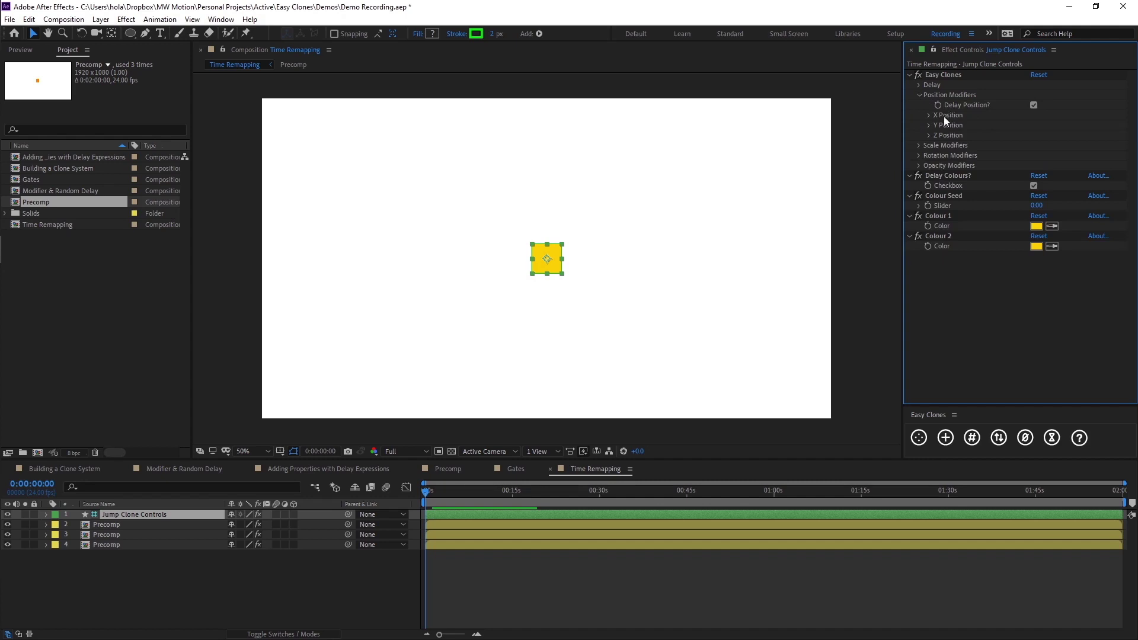
click(928, 116)
click(1033, 134)
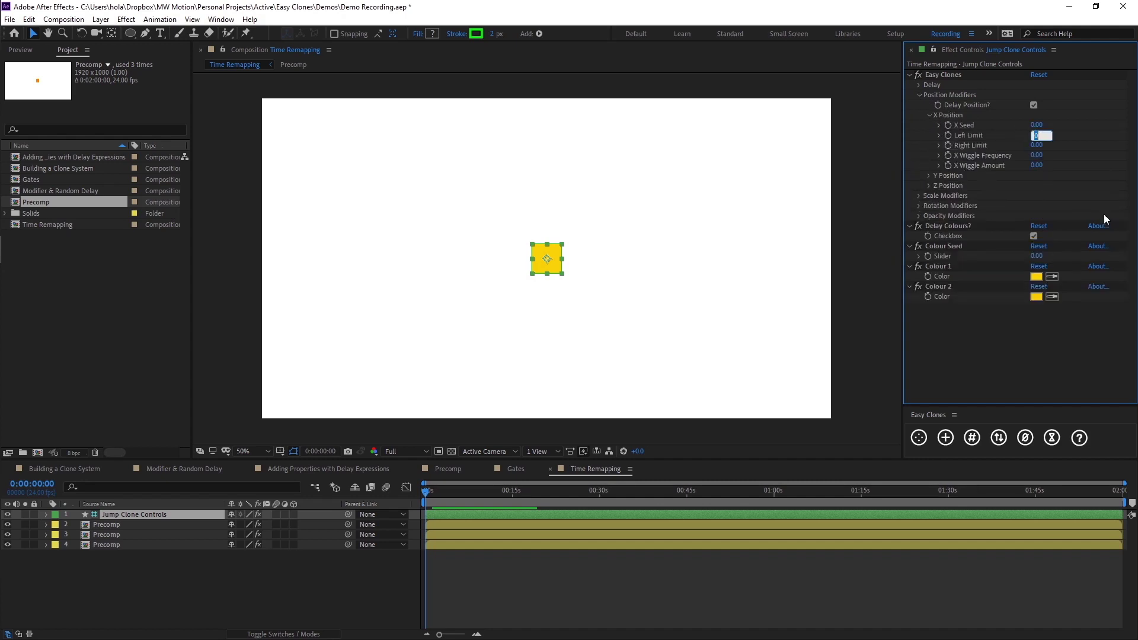
text(-500)
key(Tab)
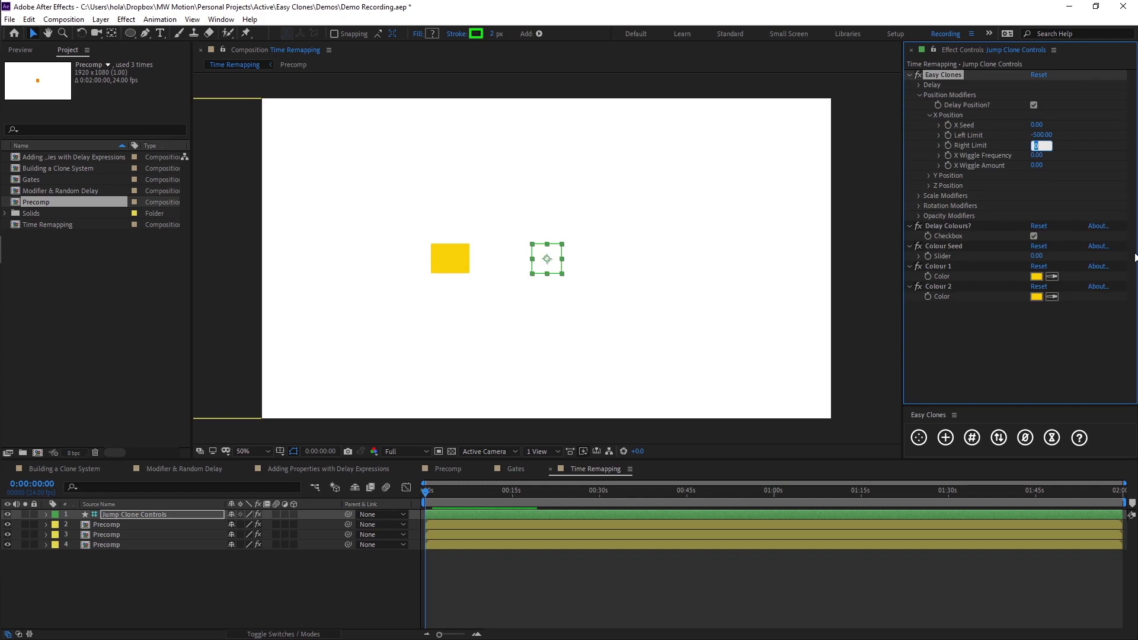
key(Return)
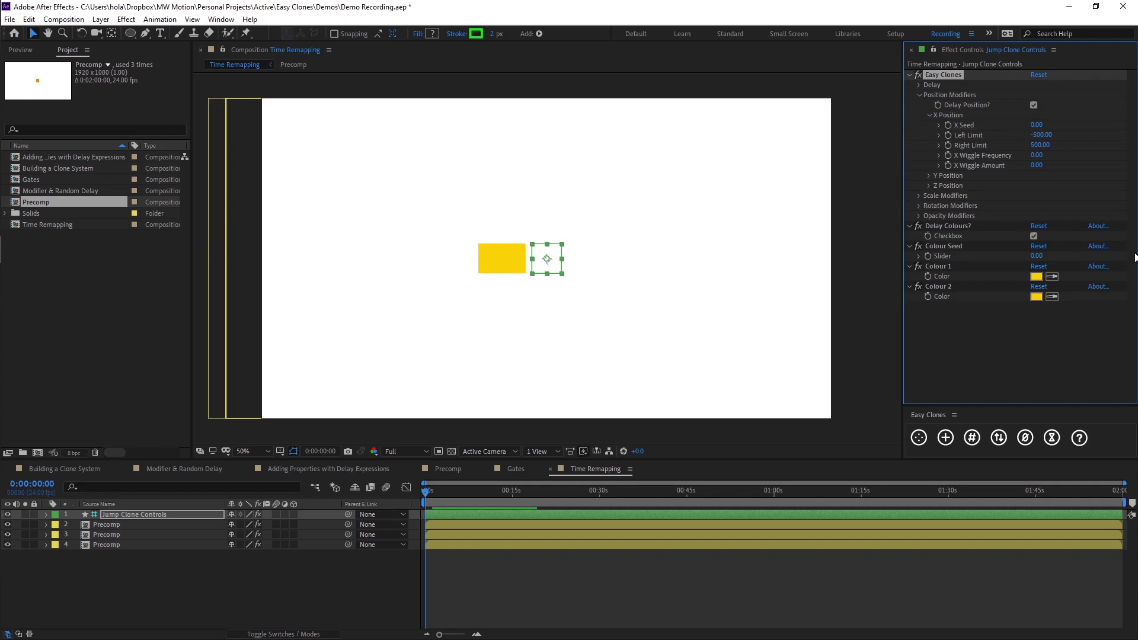
Set the X Seed of Jump Clone Controls to 7 to spread the three squares horizontally.
click(1037, 125)
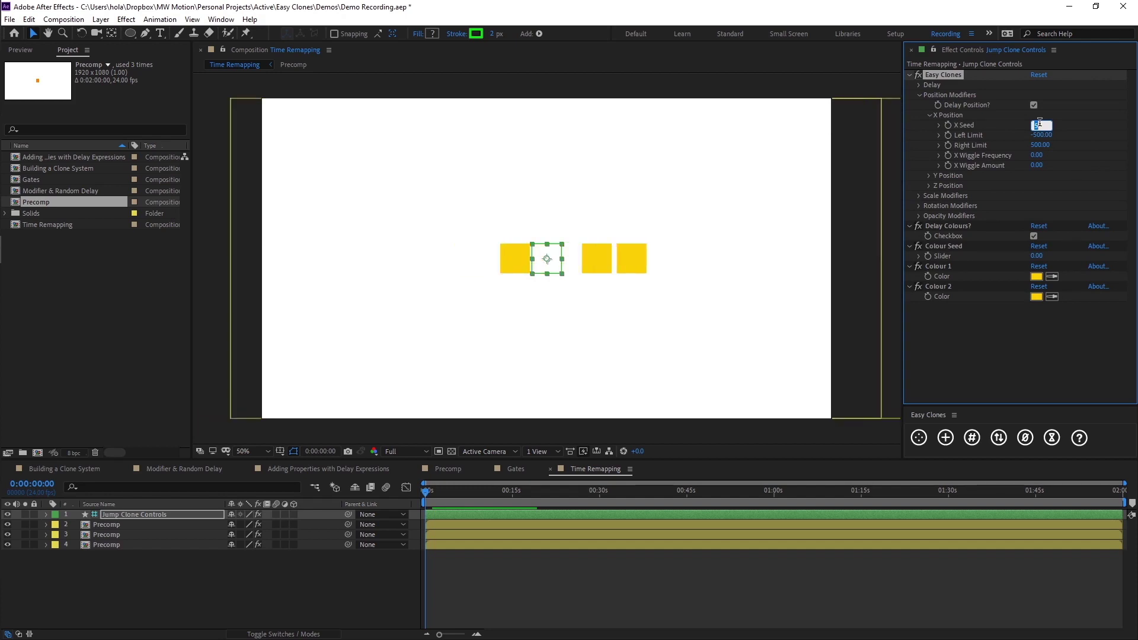
click(549, 600)
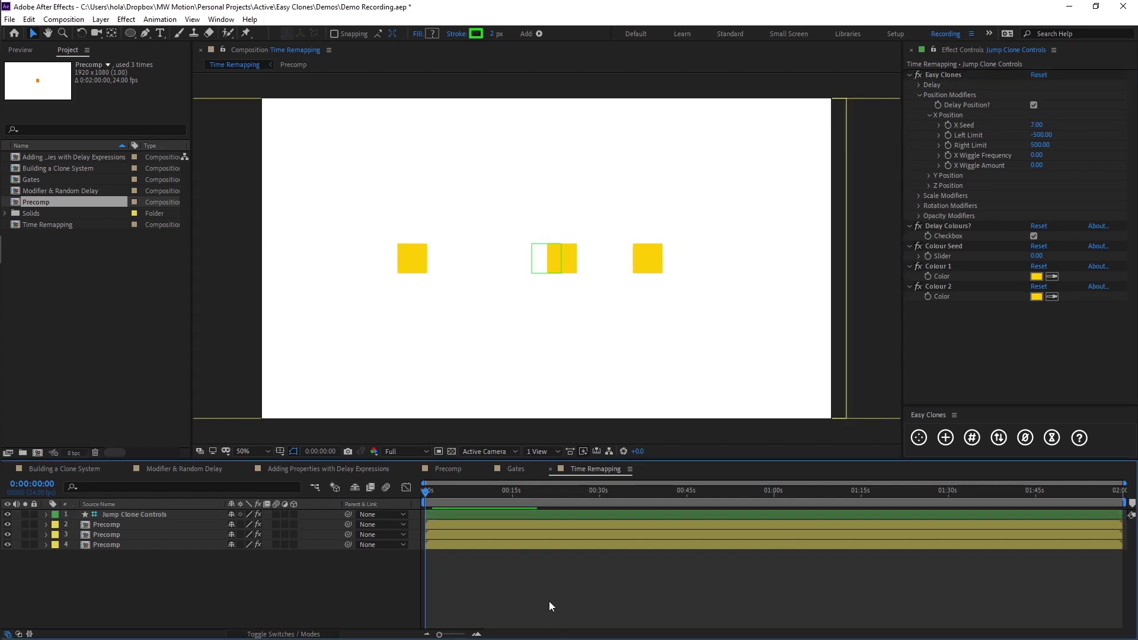
click(146, 514)
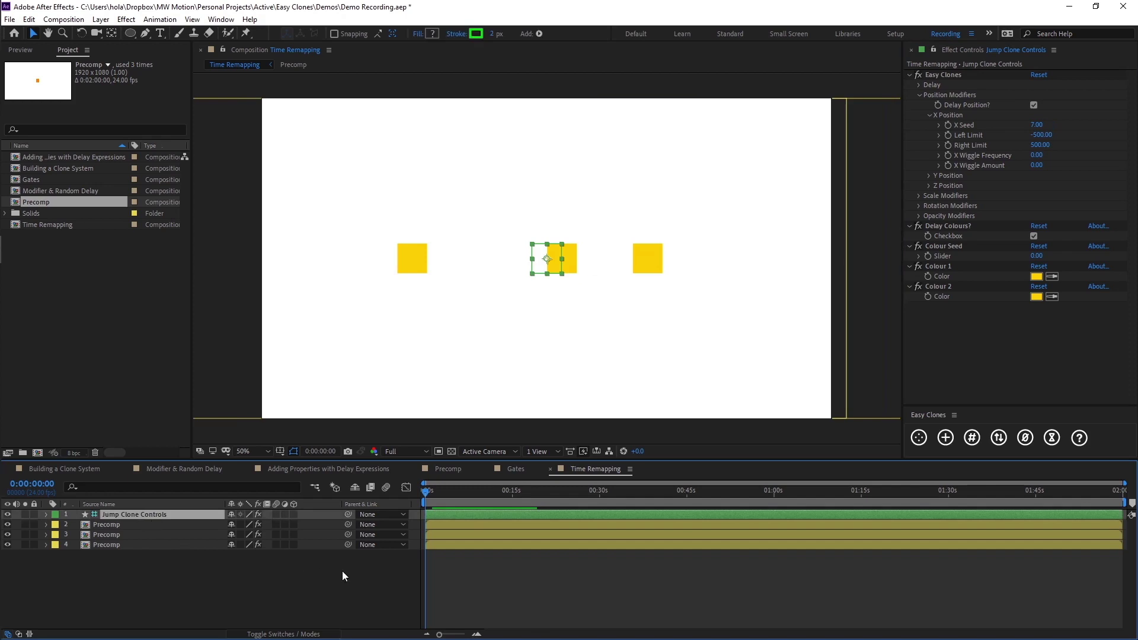
click(336, 588)
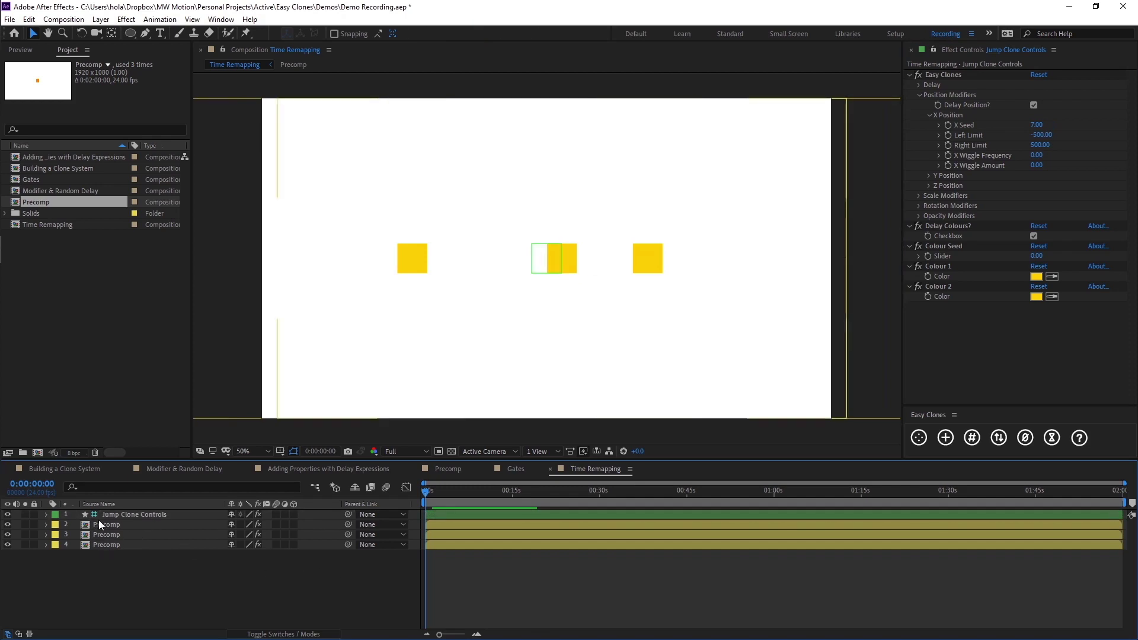
End the Time Remapping work area at 3:00 and preview the three jumping squares.
drag(426, 494, 468, 492)
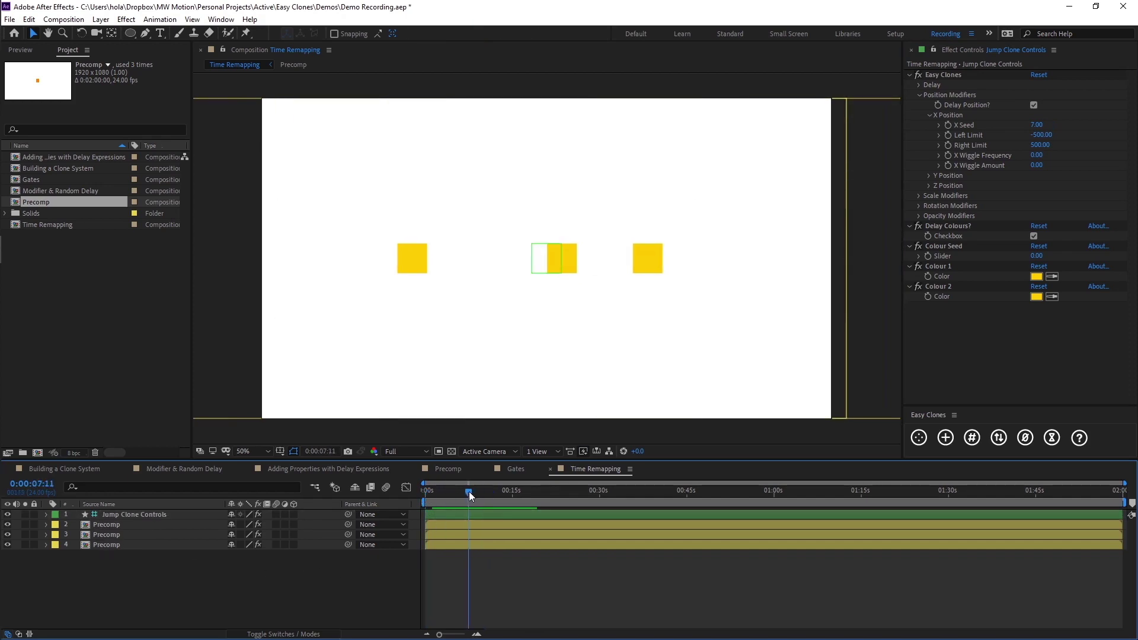
scroll(447, 495, up, 2)
scroll(454, 493, up, 2)
scroll(506, 498, up, 2)
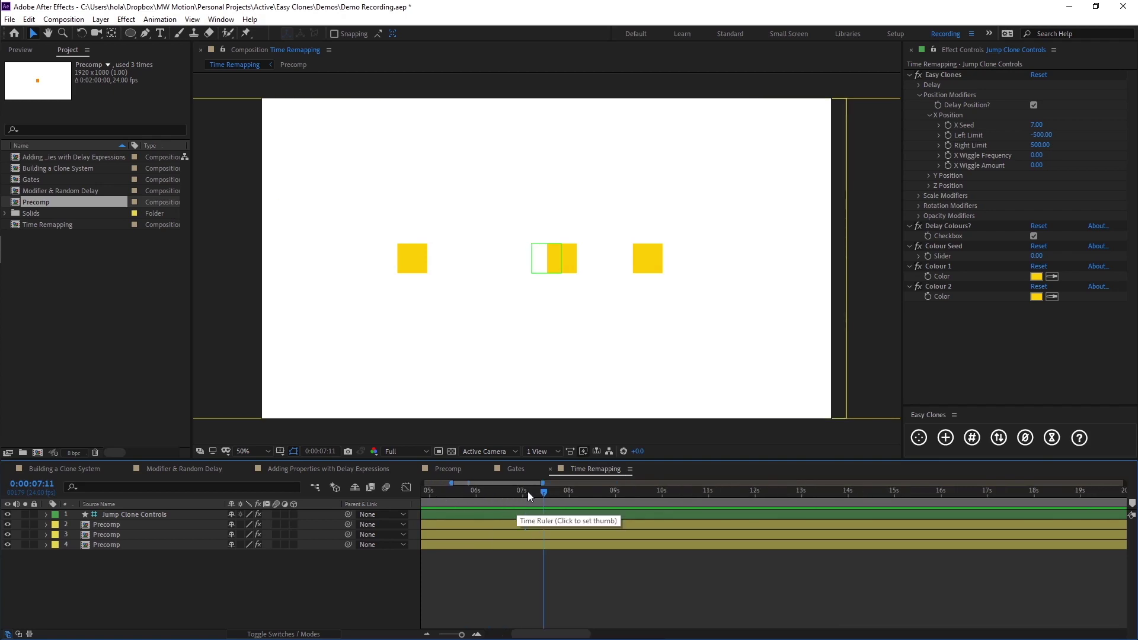
click(449, 491)
drag(412, 496, 565, 496)
key(n)
key(space)
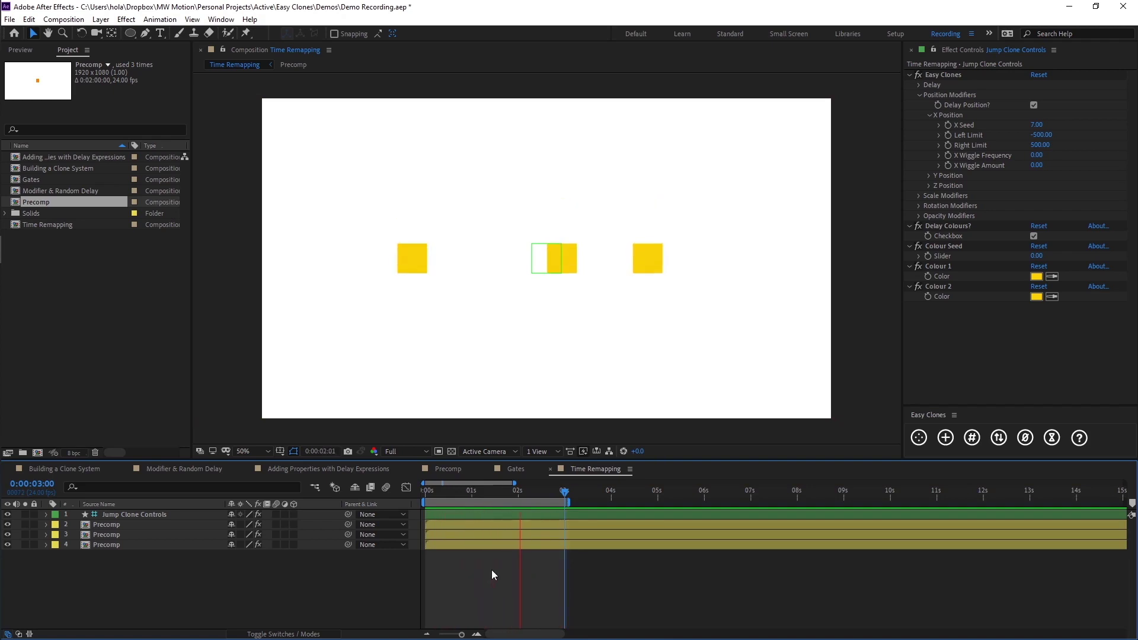
key(space)
Enable time remapping on the topmost Precomp layer.
click(101, 515)
click(92, 525)
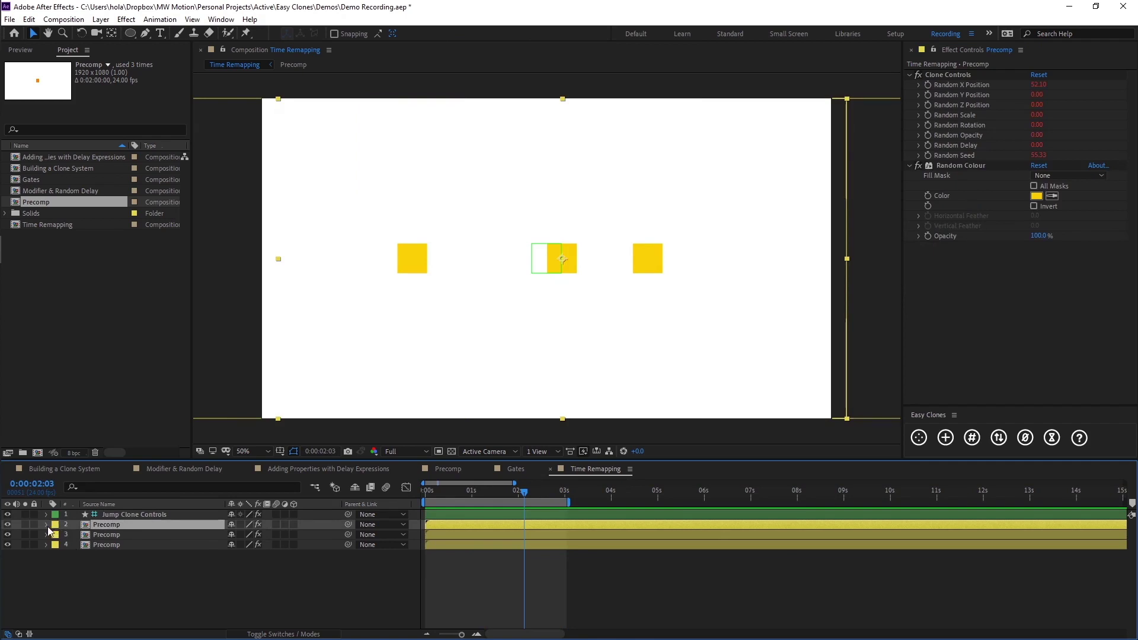
click(47, 524)
right_click(104, 525)
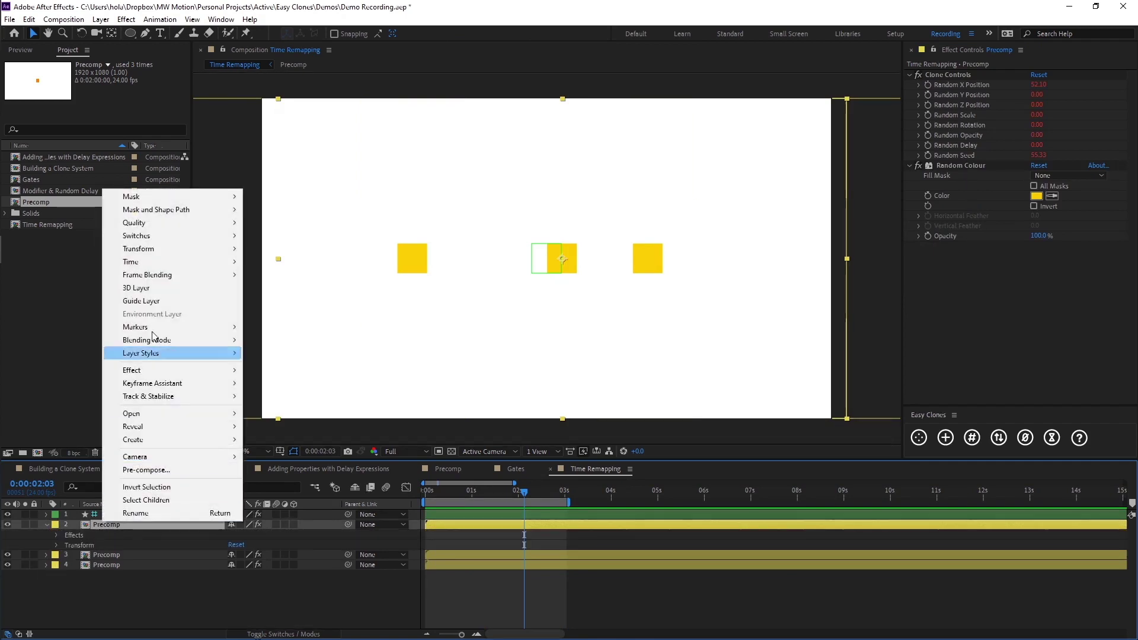
mouse_move(176, 265)
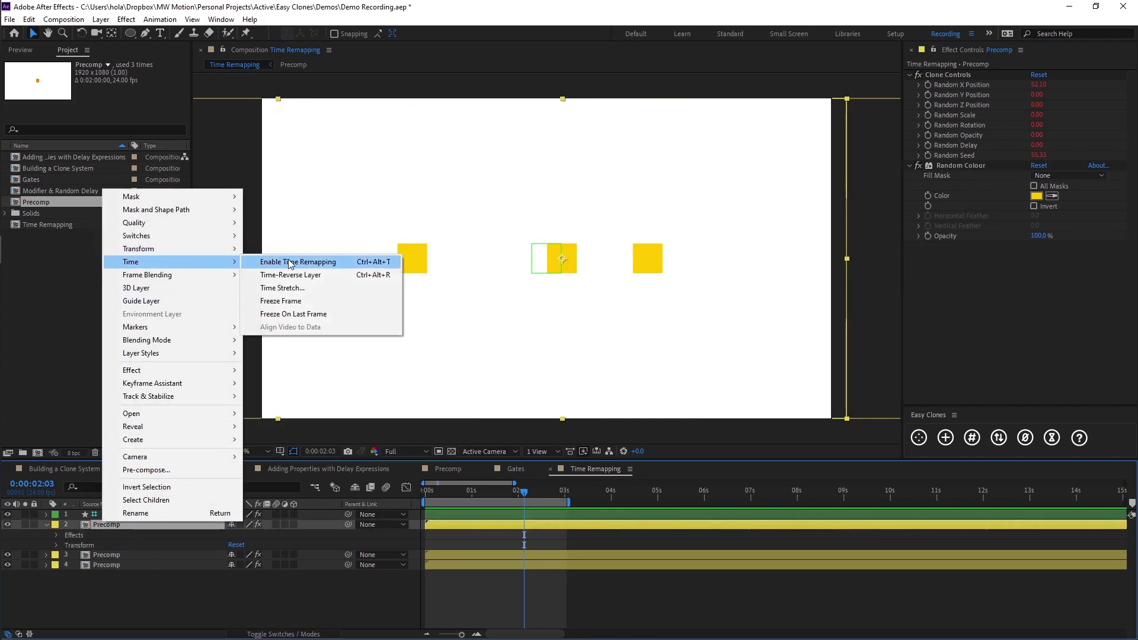
click(292, 263)
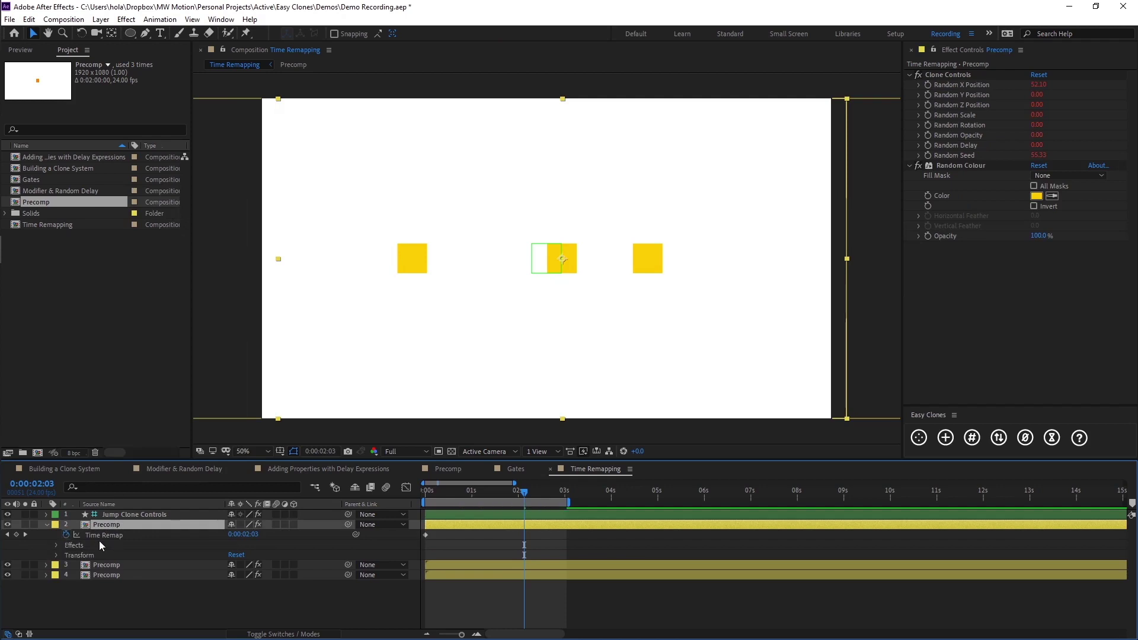
Apply the Easy Clones delay expression to the topmost Precomp layer's Time Remap property, using the Jump clone system.
click(122, 535)
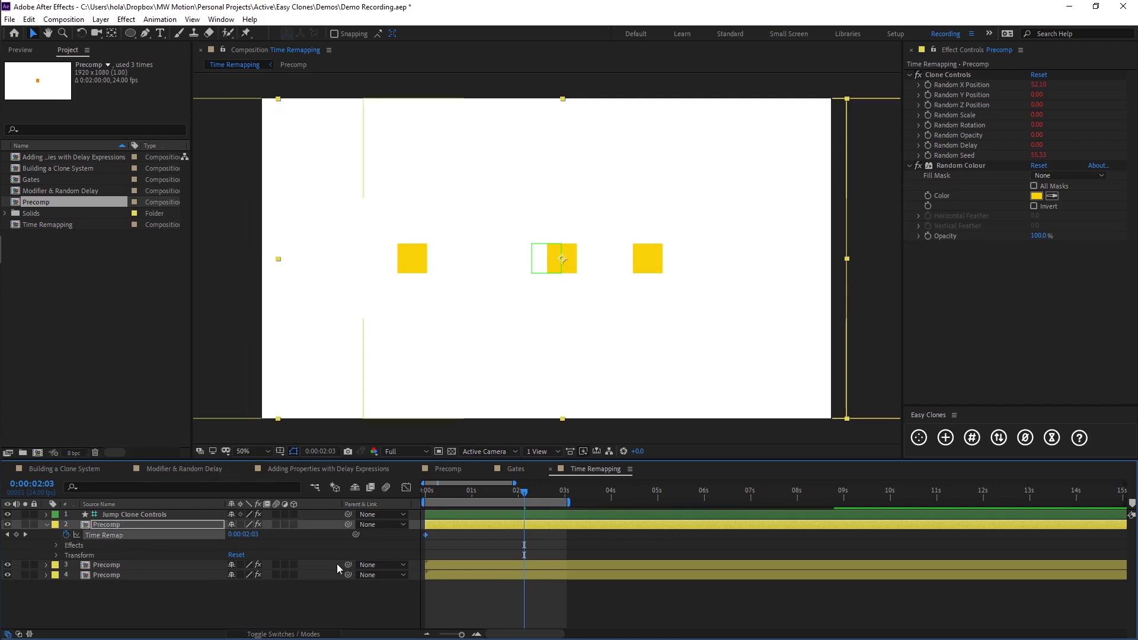
click(1052, 437)
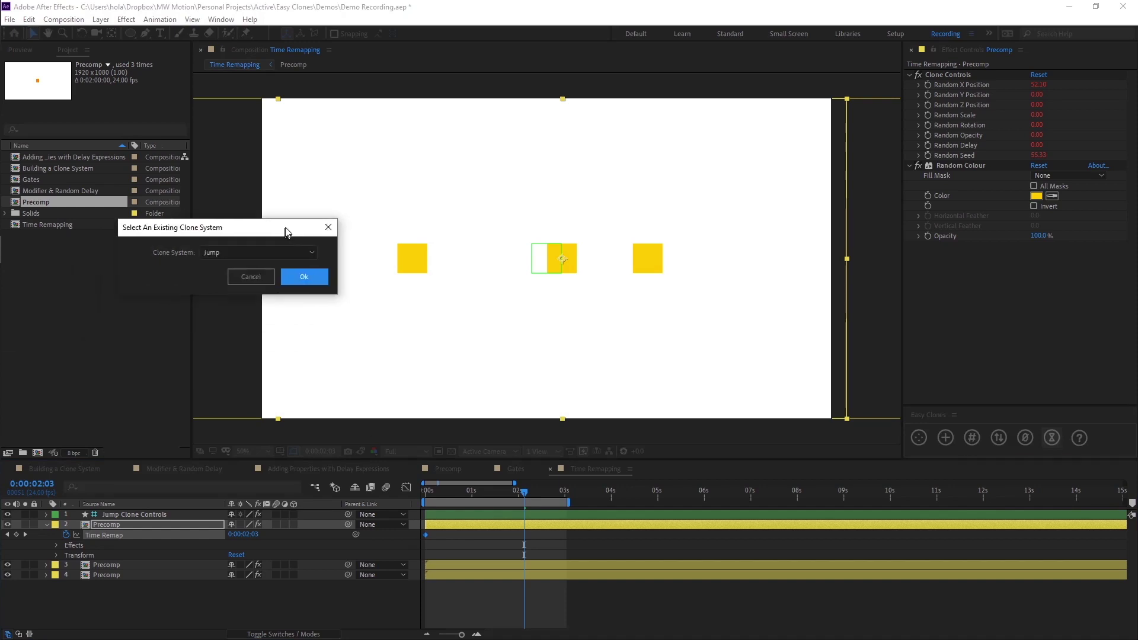
click(304, 274)
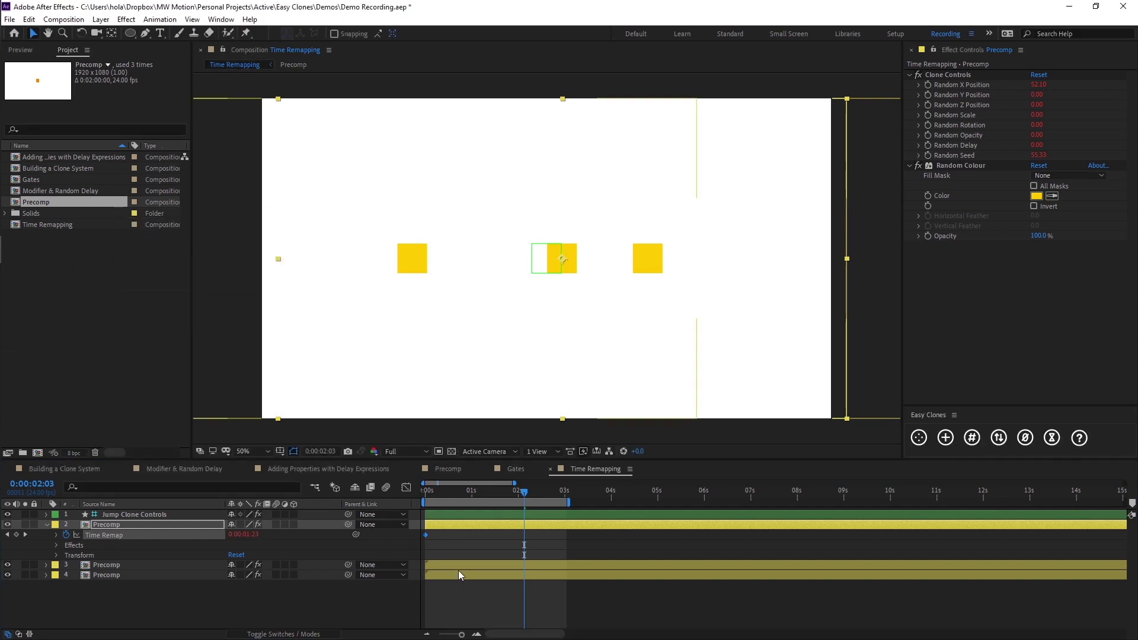
click(95, 534)
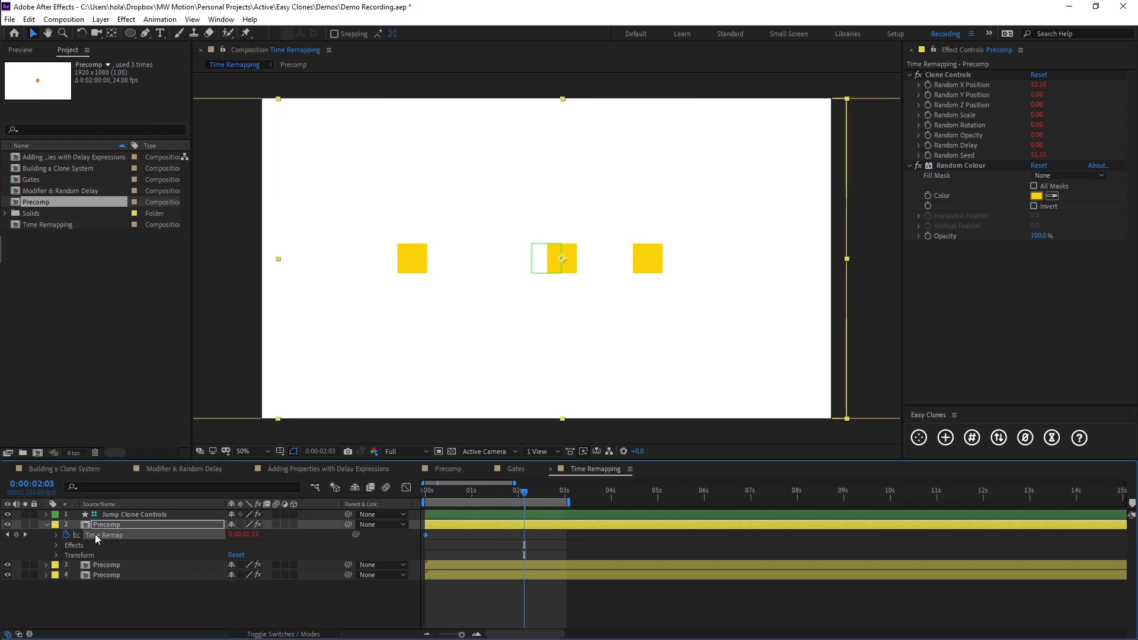
At the start of the timeline, give the lower two Precomp layers a Time Remap property with the same delay expression.
drag(457, 488, 392, 492)
click(158, 576)
shift+click(123, 567)
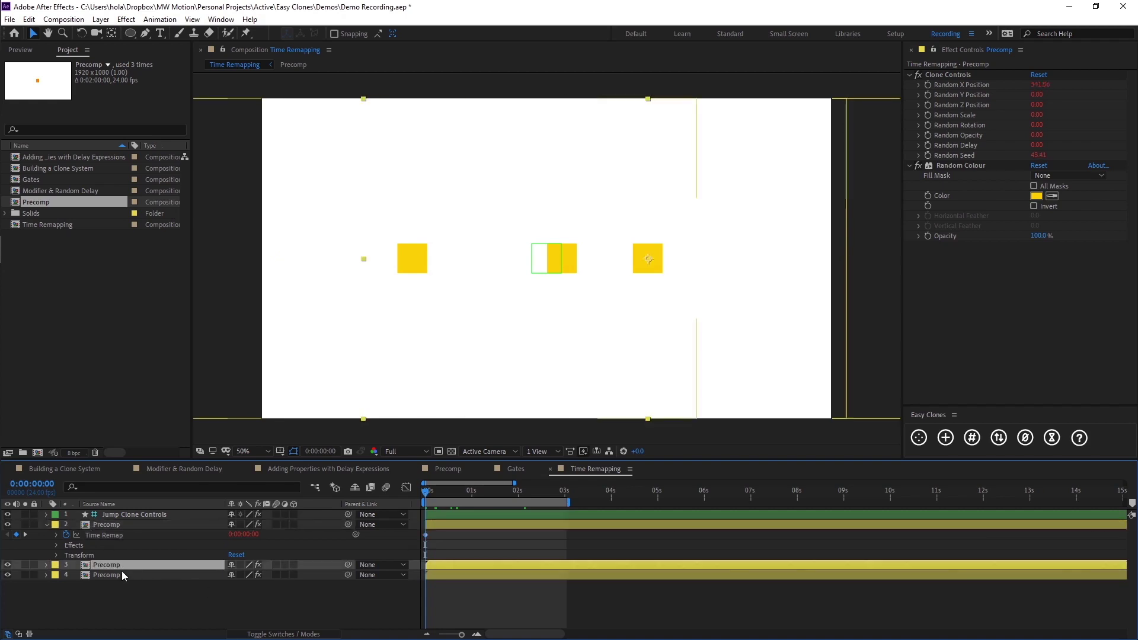
key(ctrl+alt+t)
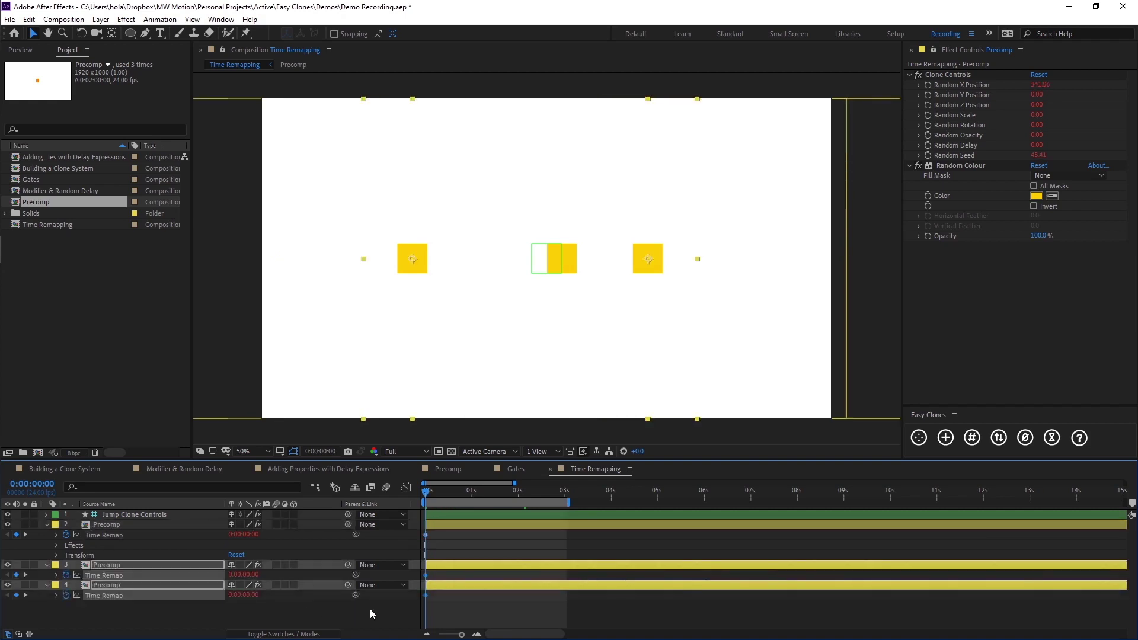
click(524, 624)
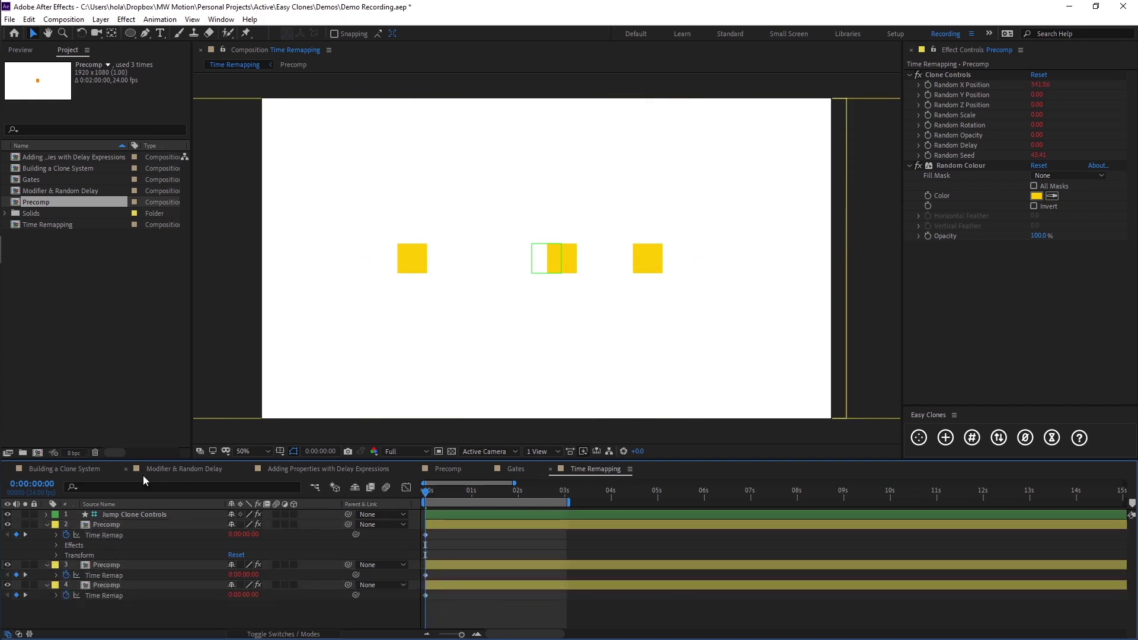
Set Colour 2 of Jump Clone Controls to blue.
click(127, 514)
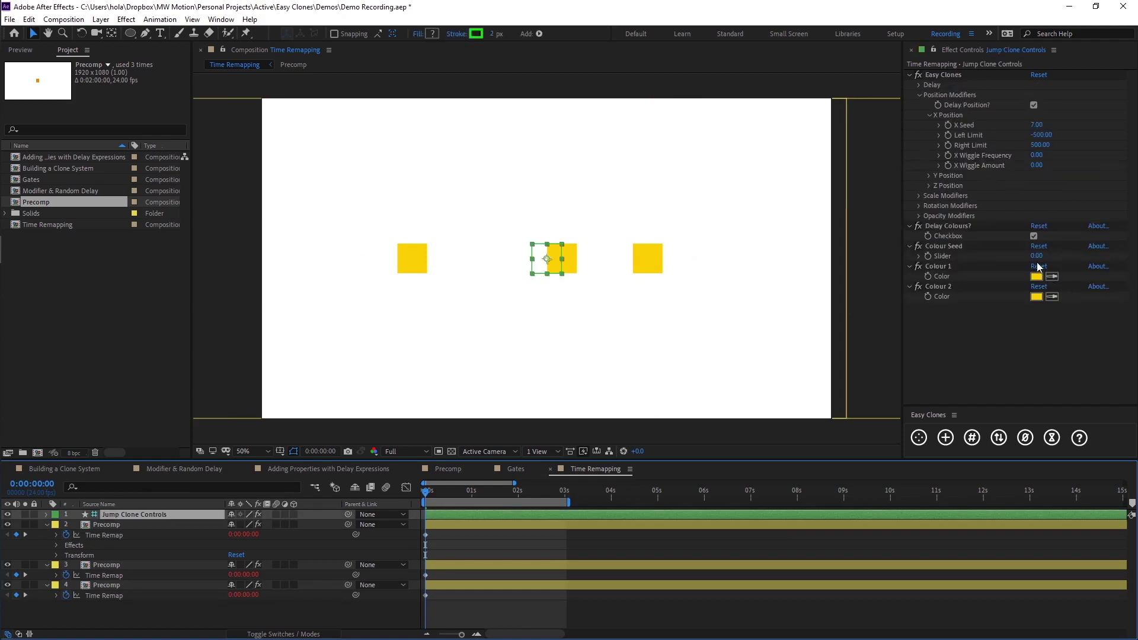
click(1036, 297)
click(389, 324)
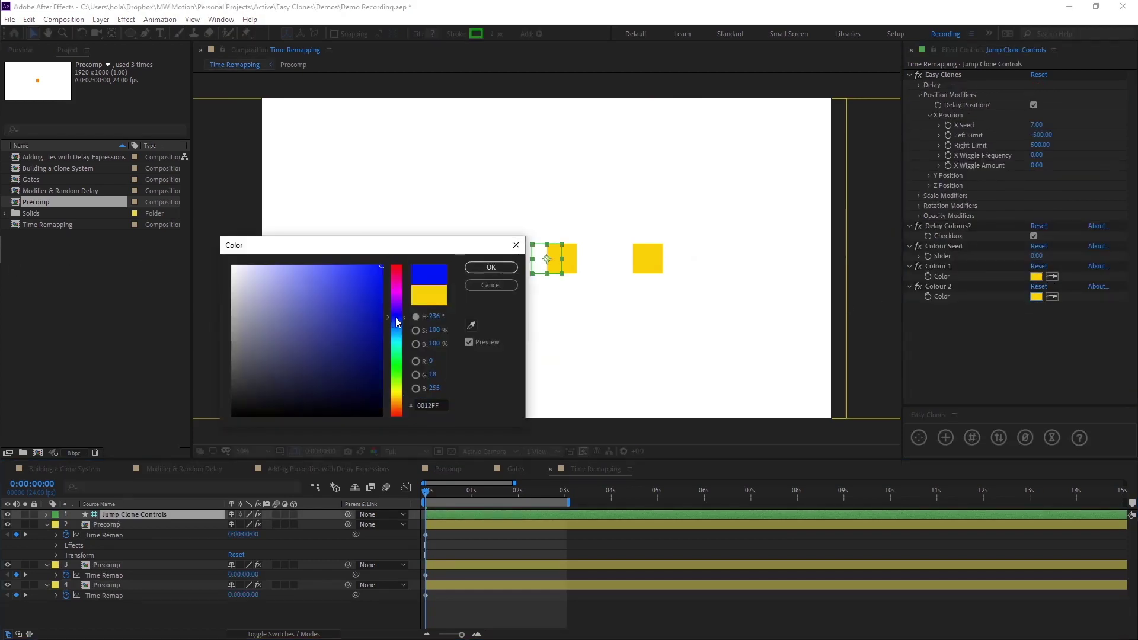
click(497, 268)
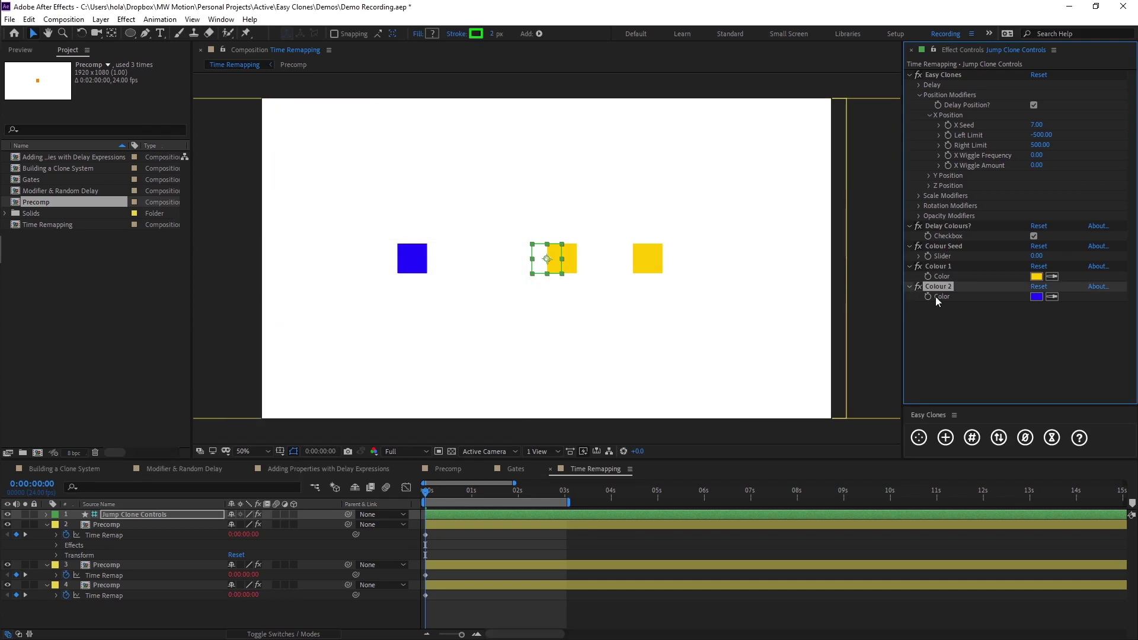
Preview the jumping squares and show layer names instead of source names in the timeline.
click(477, 608)
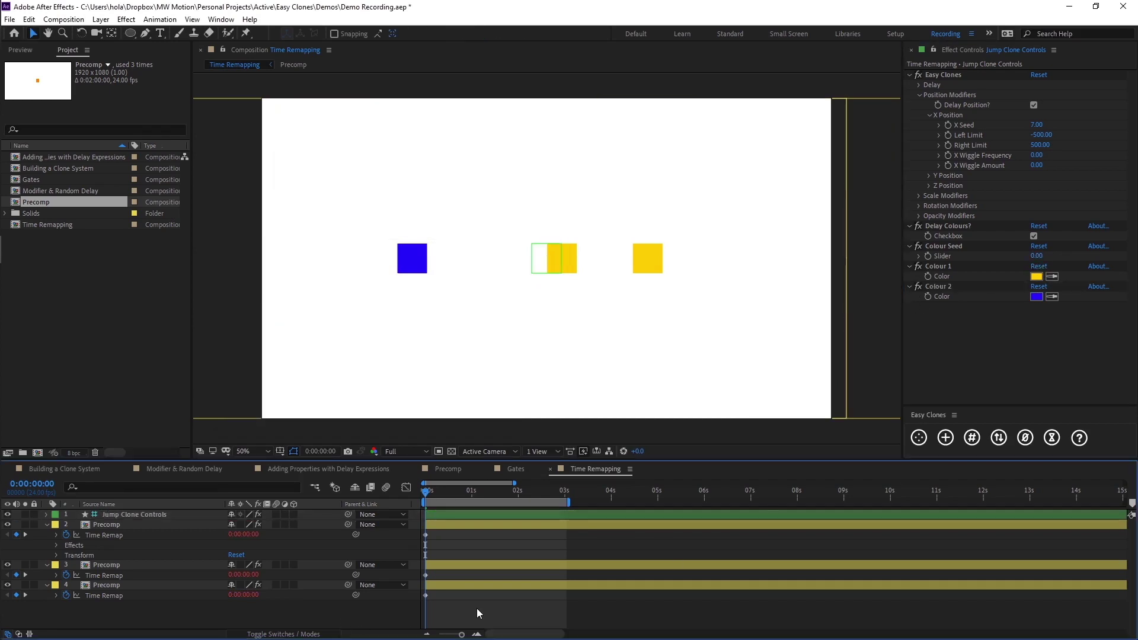
key(space)
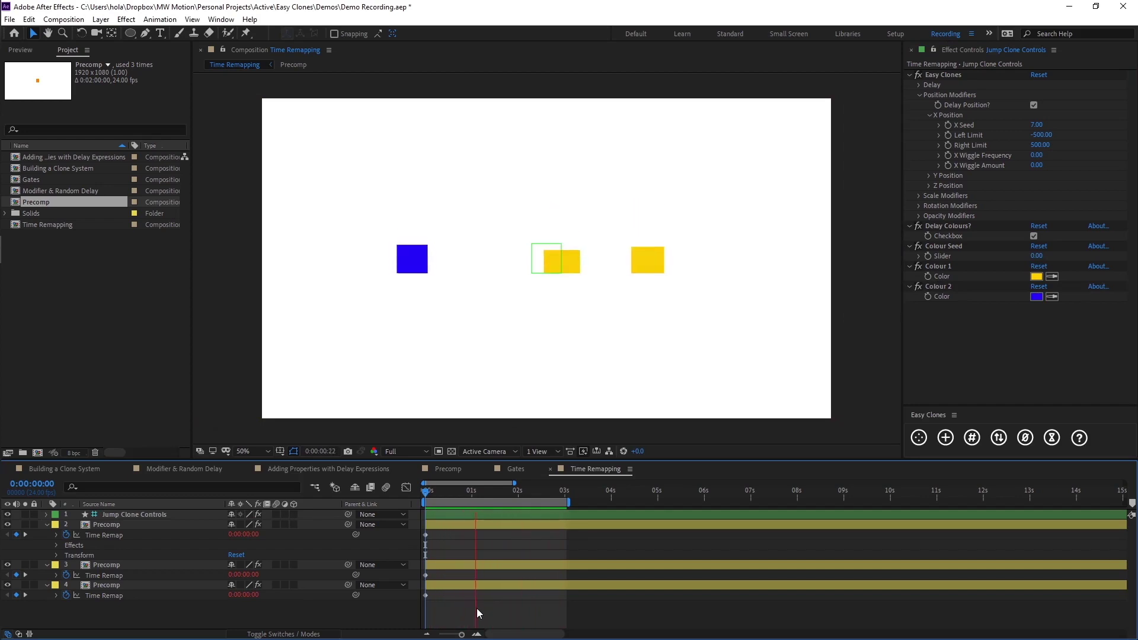
key(space)
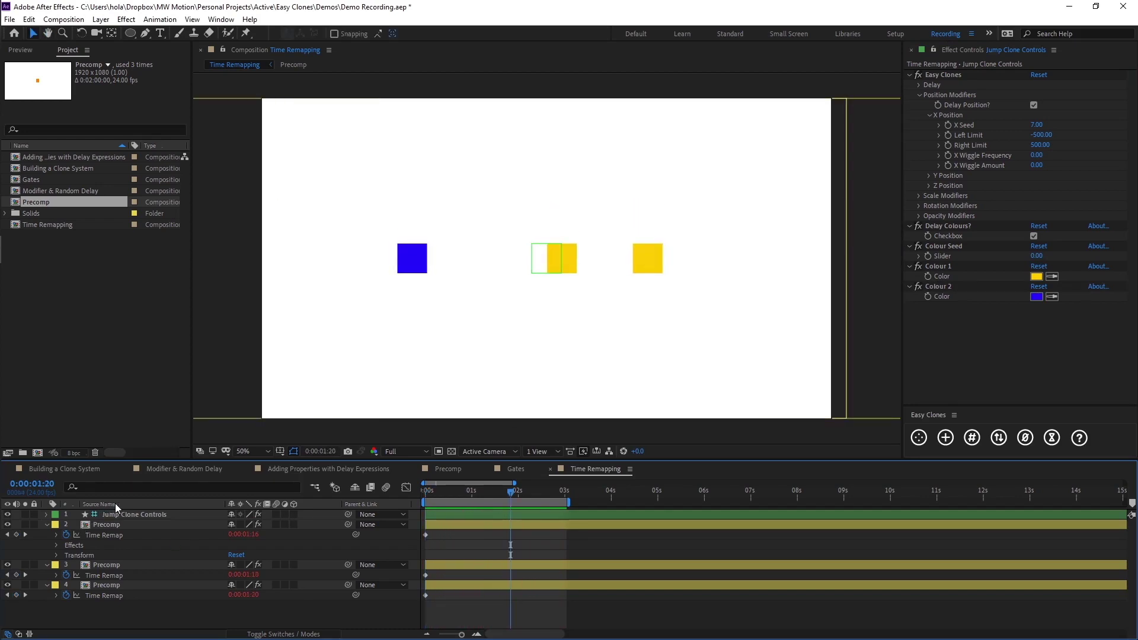
click(115, 503)
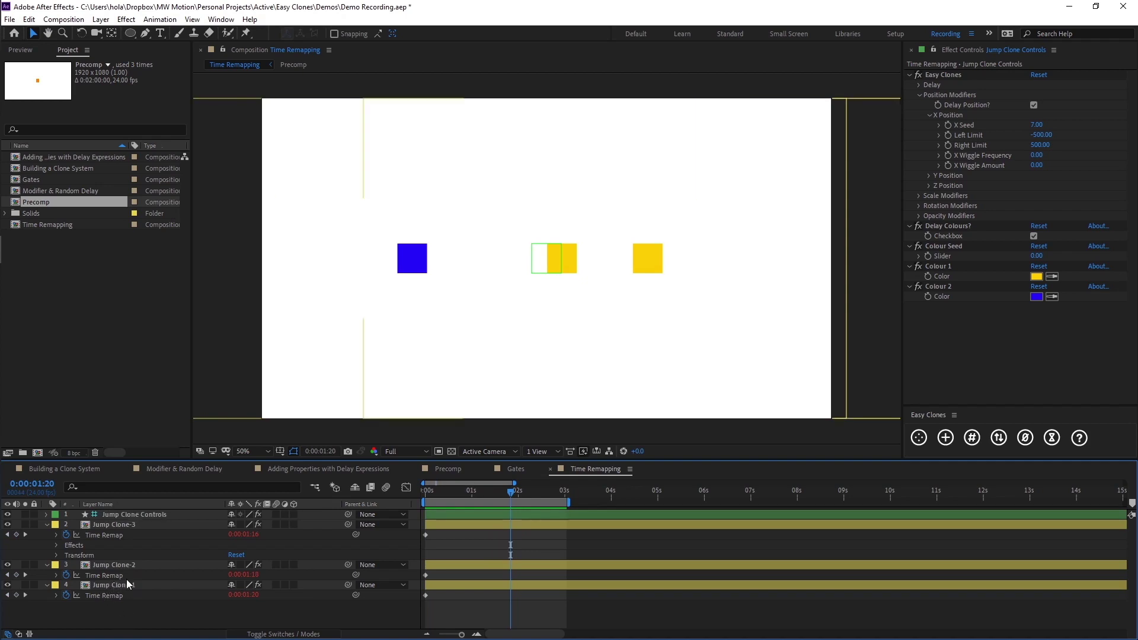
Set the Individual Delay of Jump Clone Controls to 5 and preview the delayed jumps.
click(136, 512)
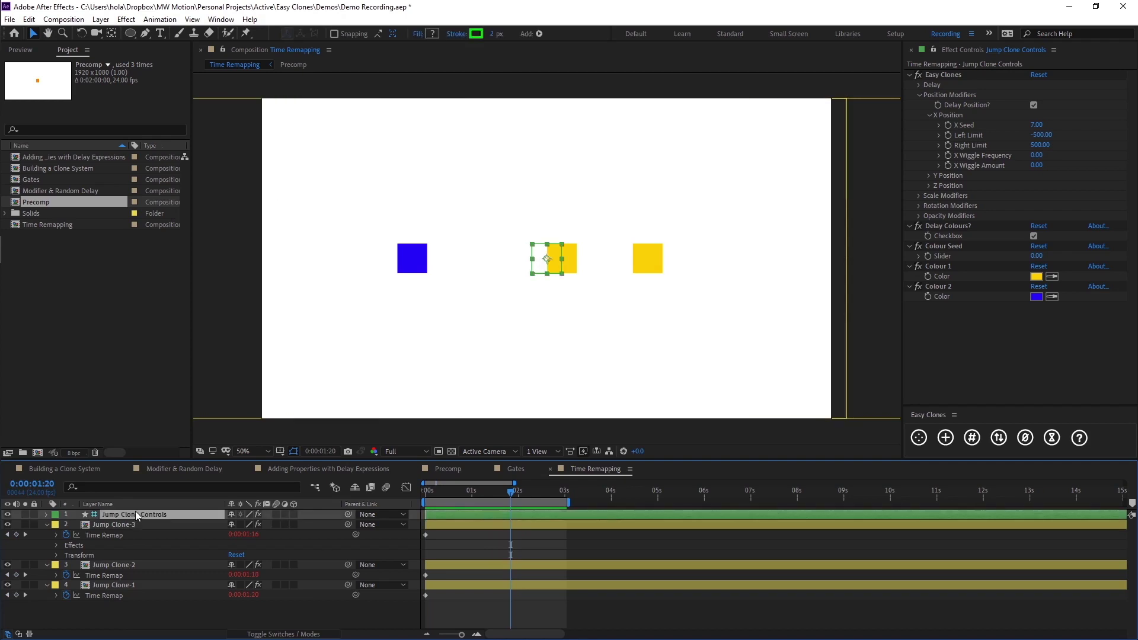
click(920, 86)
text(5)
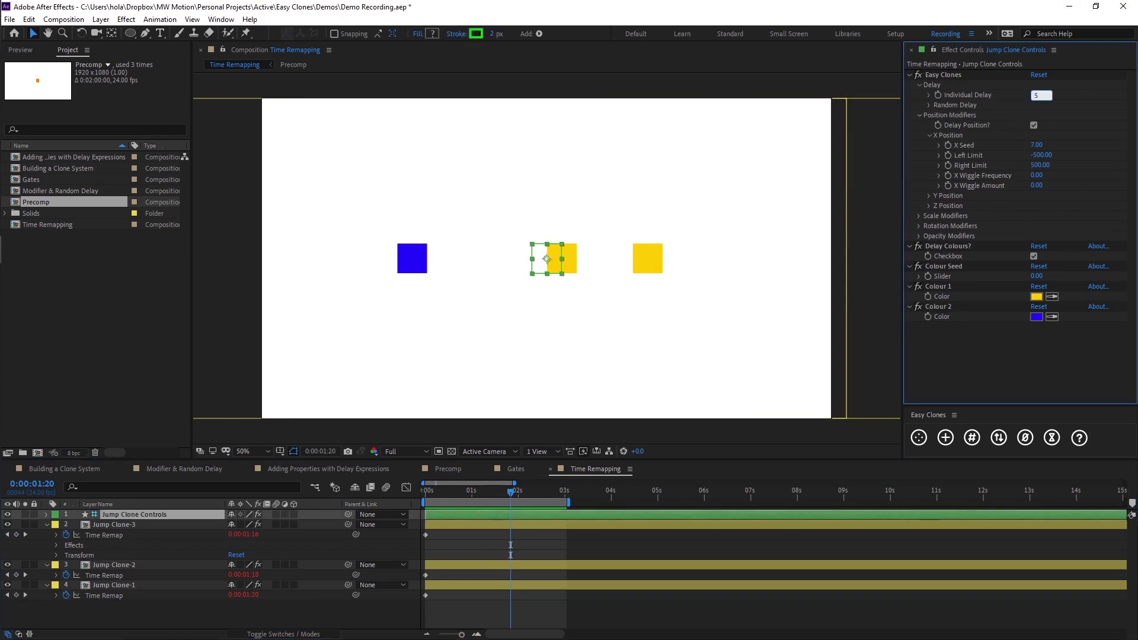
key(Return)
click(542, 614)
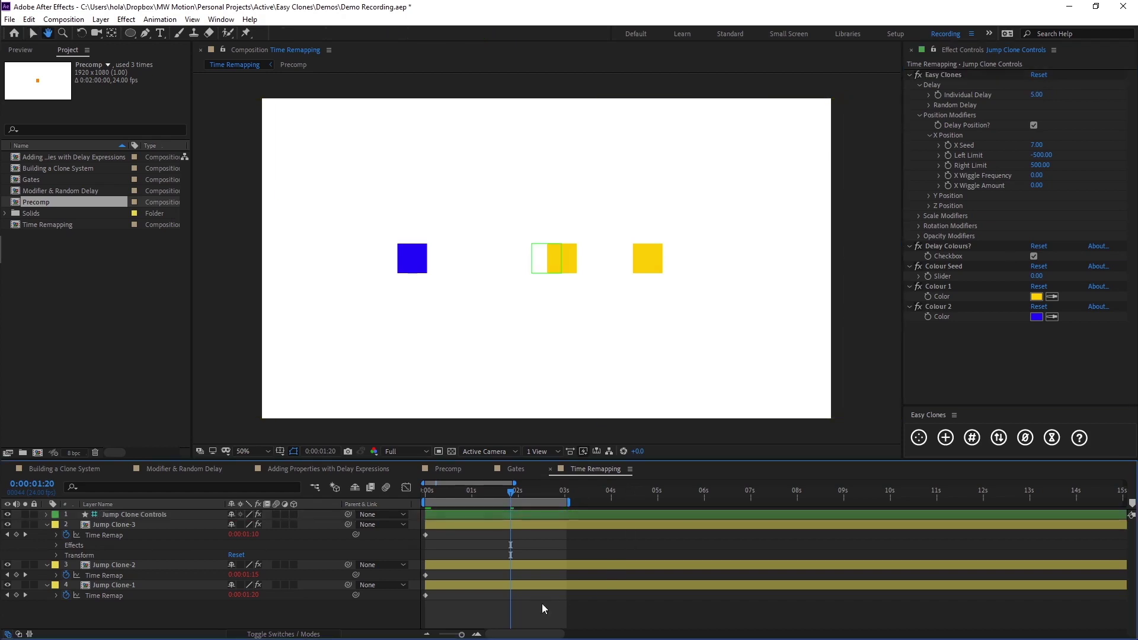
key(space)
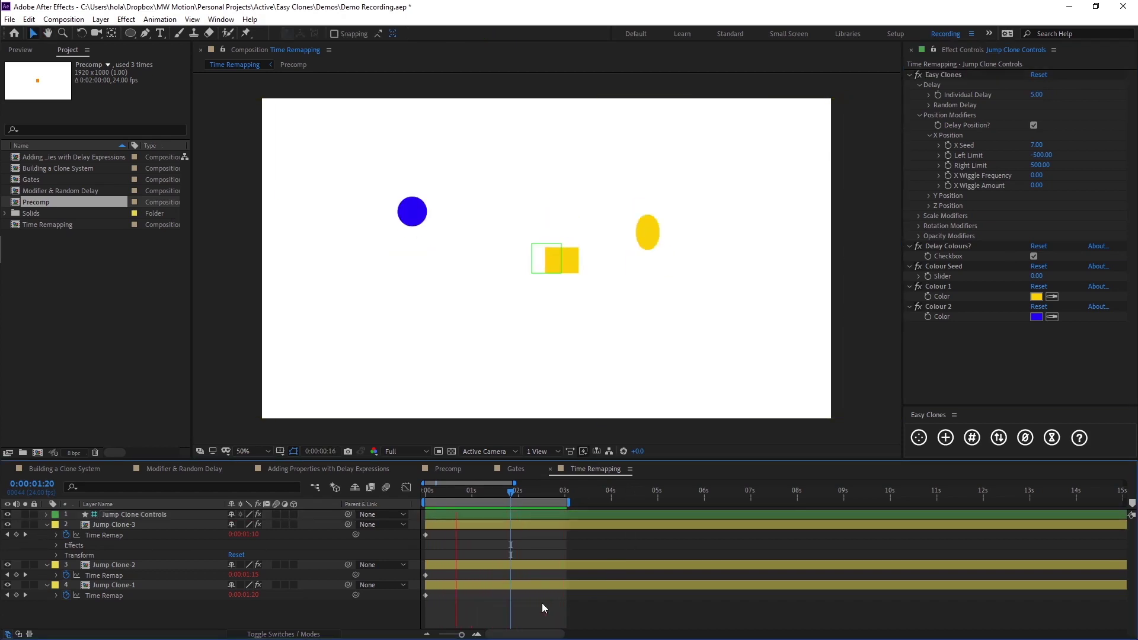
key(space)
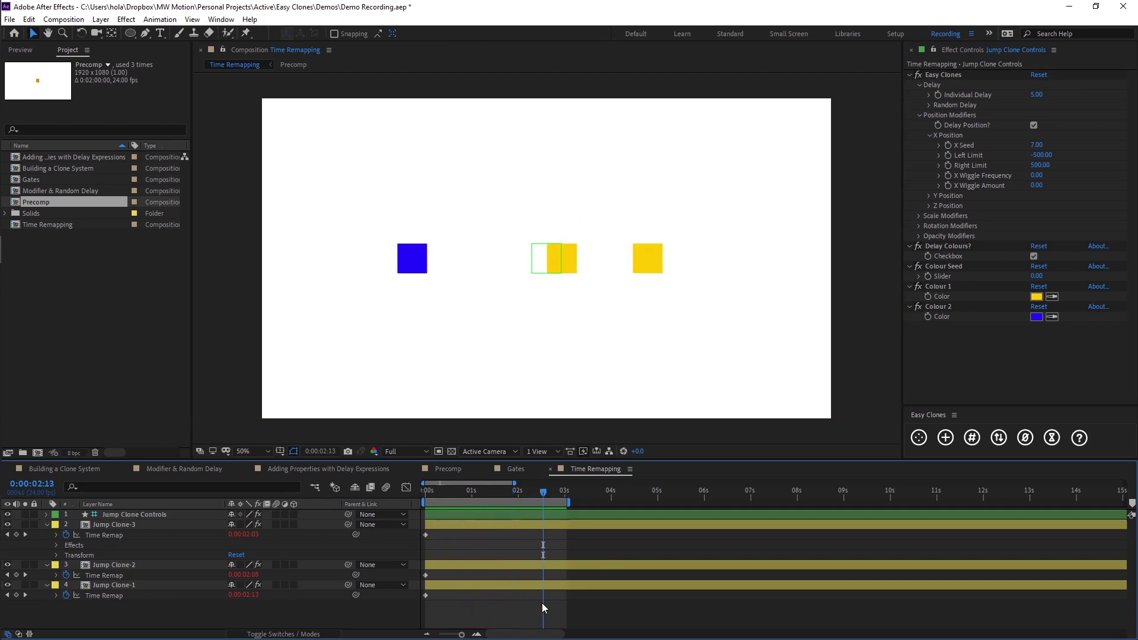
click(132, 524)
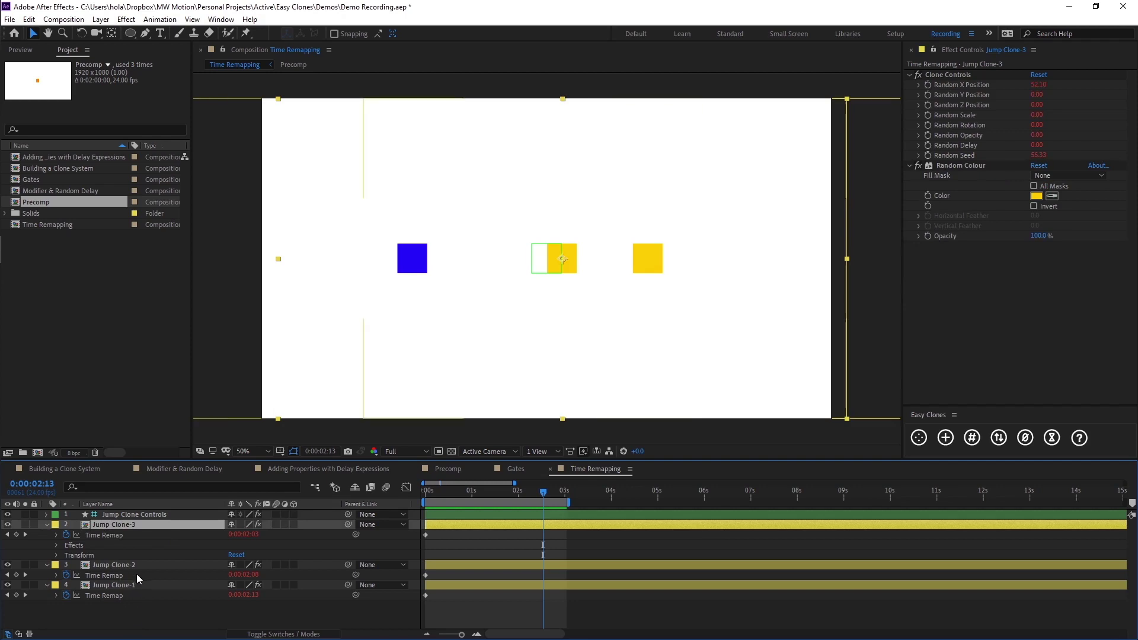
click(135, 515)
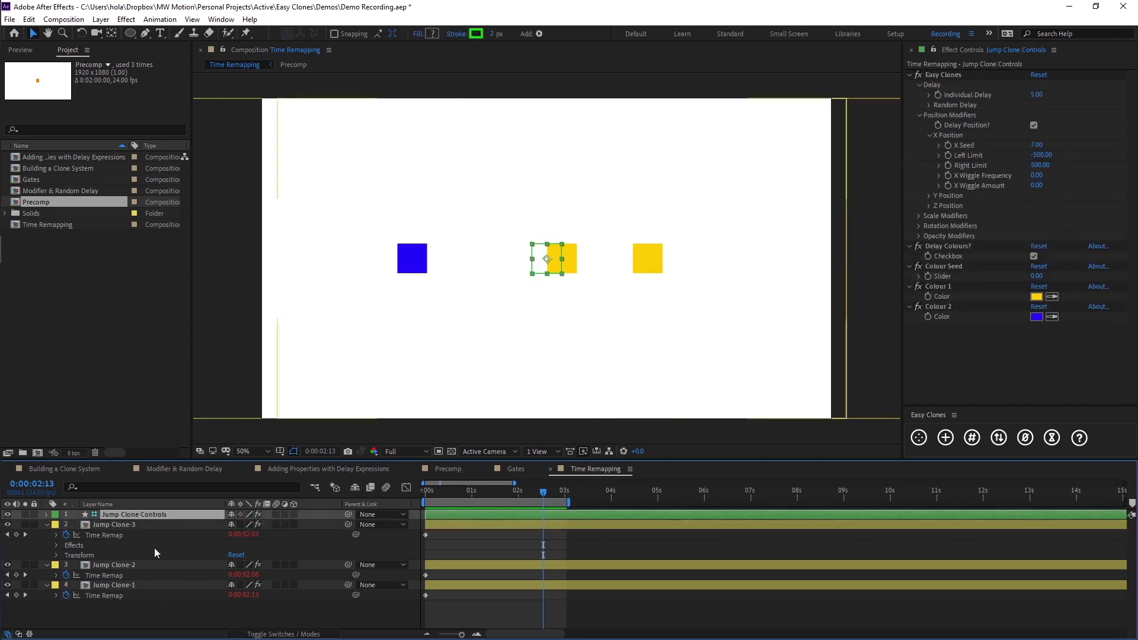
click(207, 613)
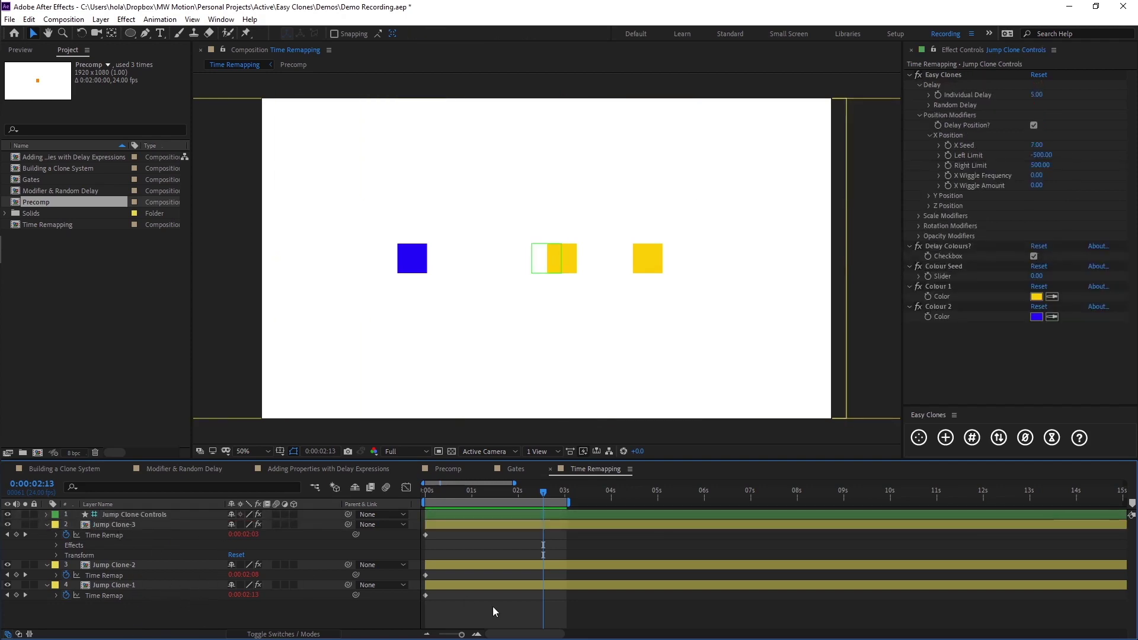
Open the Gates composition, preview the balls animation and park the current time at 1:04.
click(505, 469)
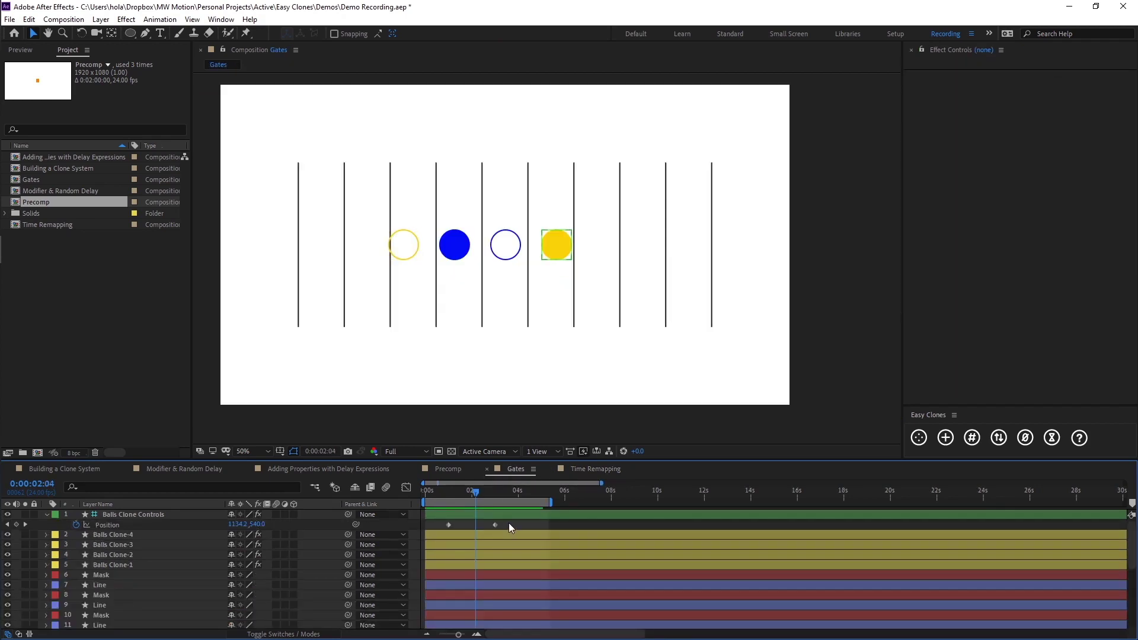
key(space)
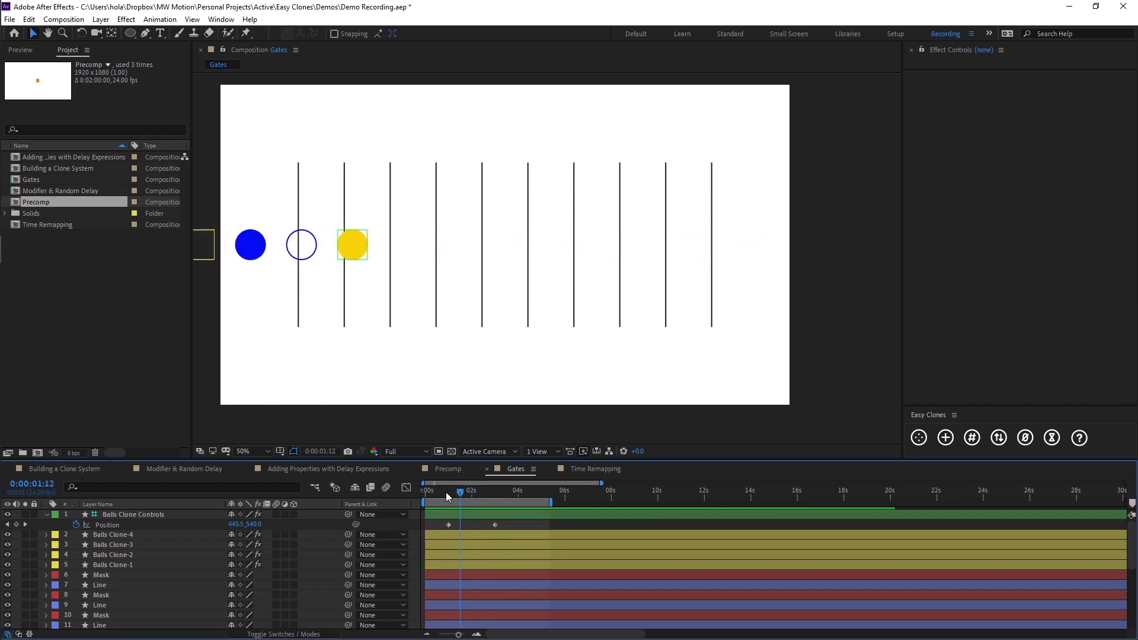
drag(446, 492, 453, 494)
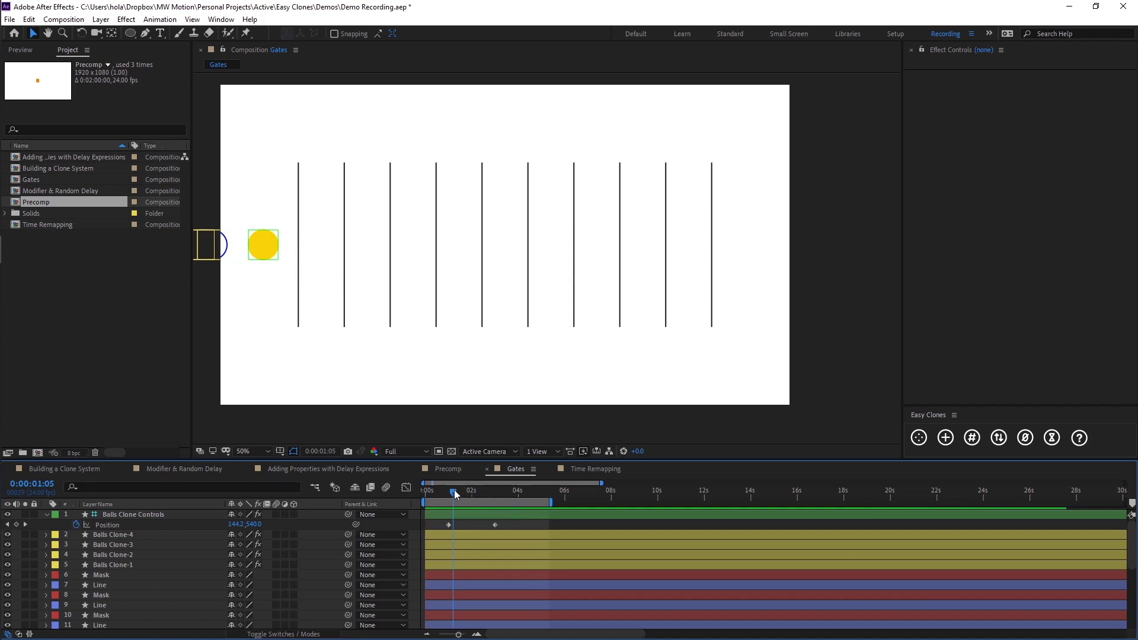
mouse_move(454, 493)
mouse_down()
mouse_move(472, 493)
mouse_move(453, 494)
mouse_up()
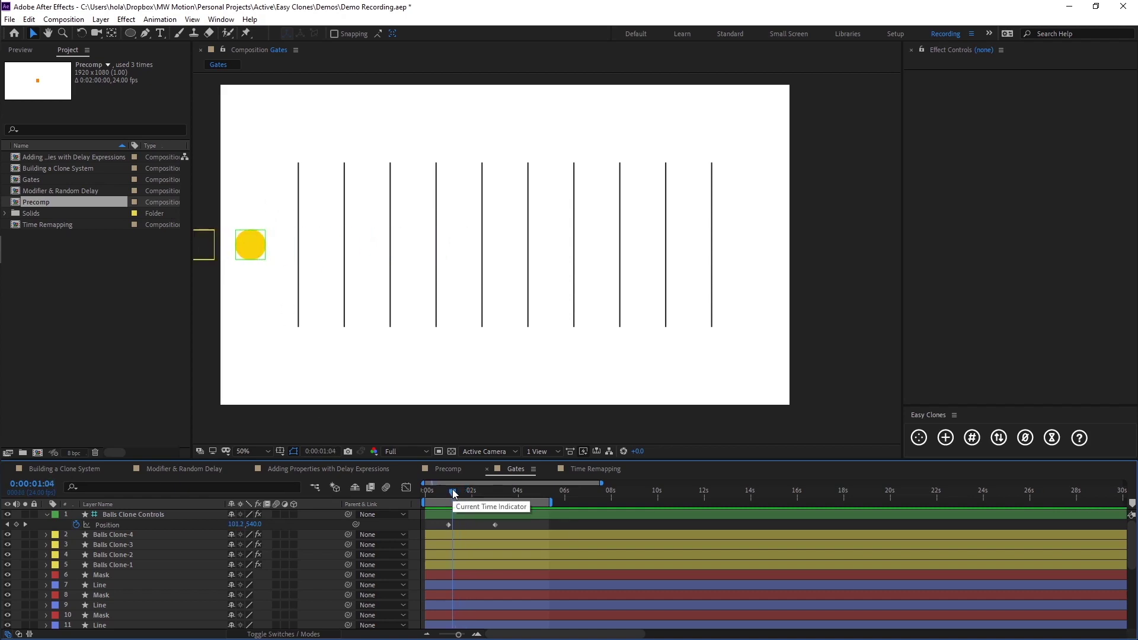
Inspect the lowest Line layer and its Mask layer to see which gate they form.
scroll(124, 571, down, 5)
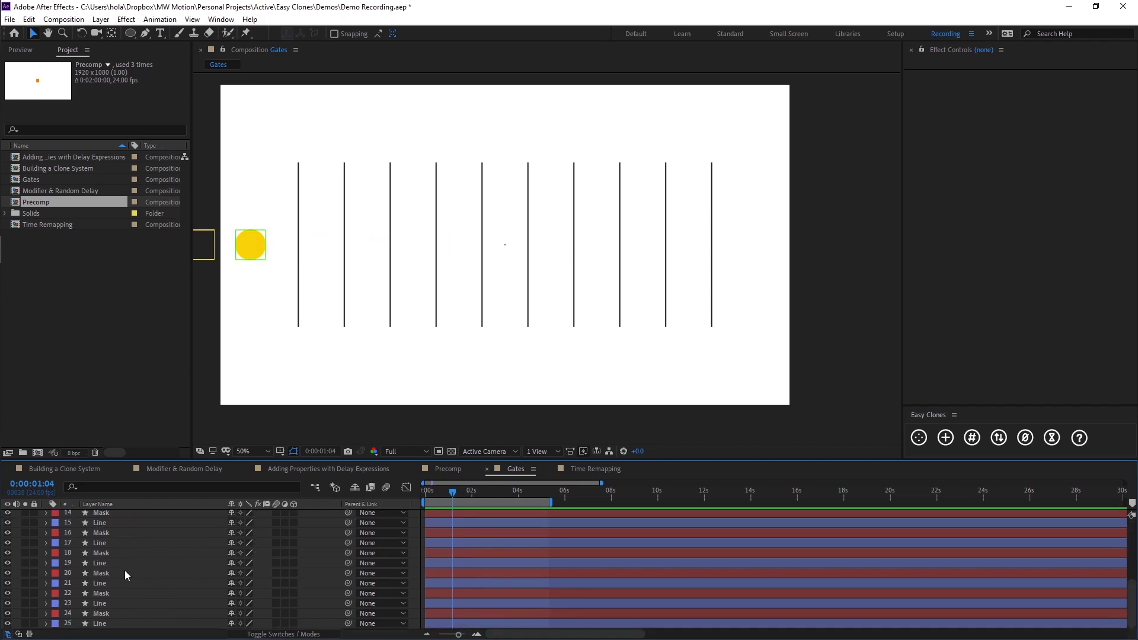
click(110, 623)
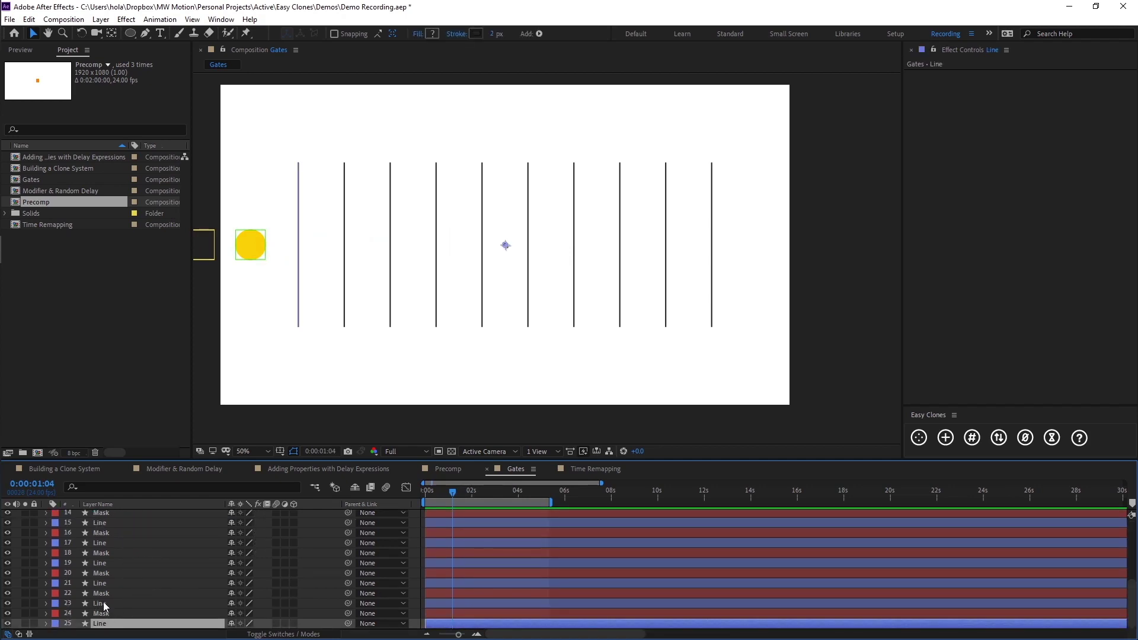
click(103, 616)
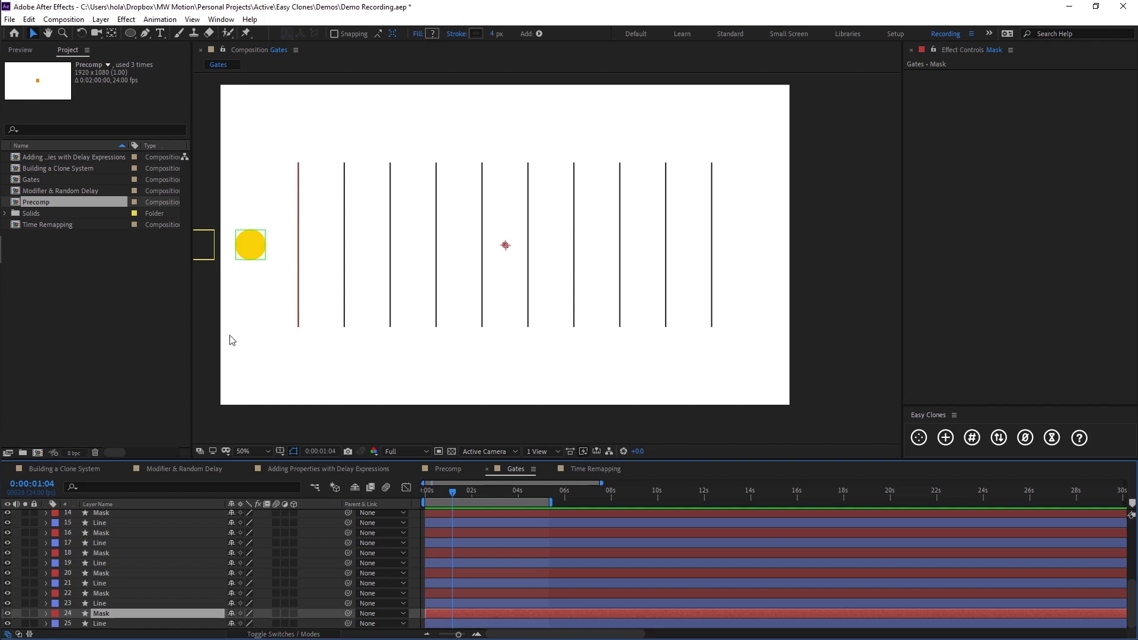
Set the track matte of all ten Line layers to Alpha Matte "Mask".
click(101, 625)
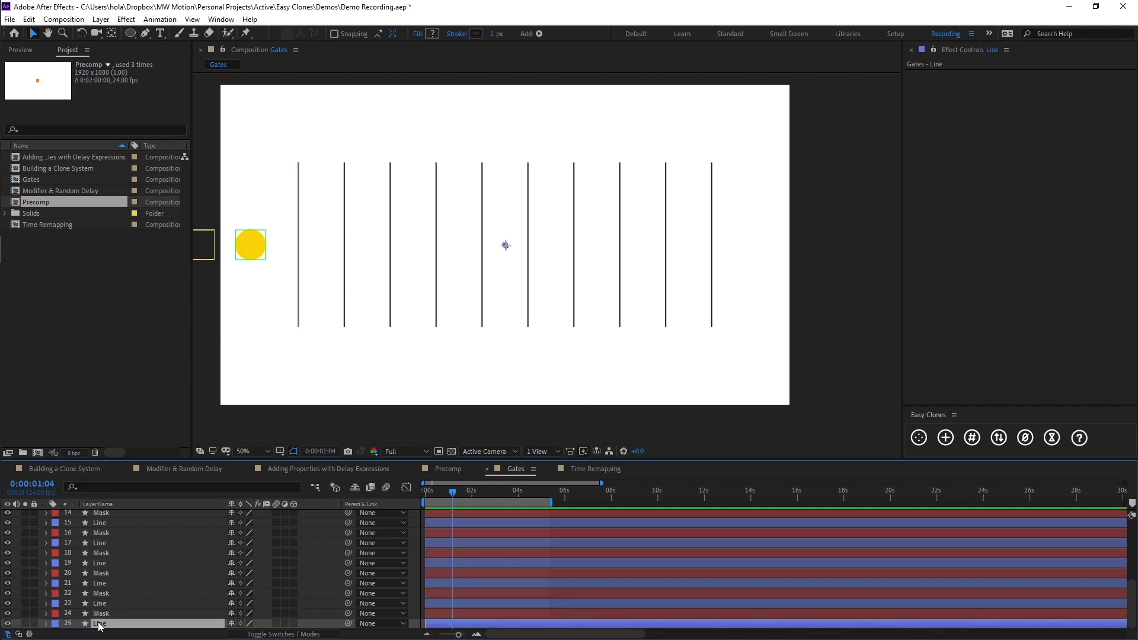
ctrl+click(99, 603)
ctrl+click(102, 583)
ctrl+click(103, 563)
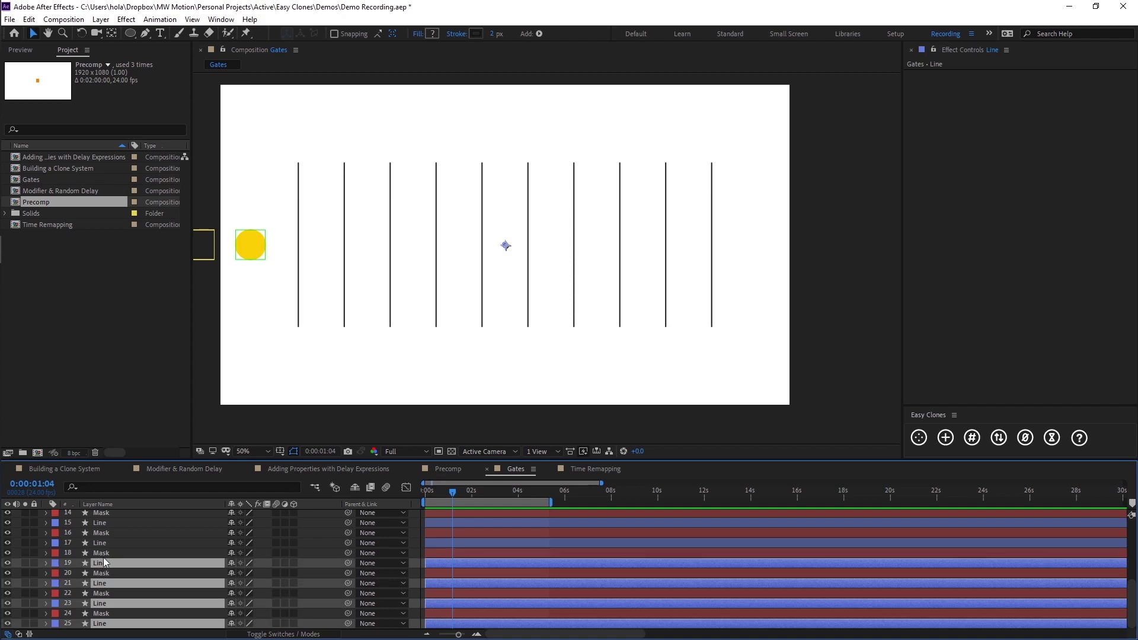
ctrl+click(105, 543)
ctrl+click(105, 522)
scroll(108, 542, up, 2)
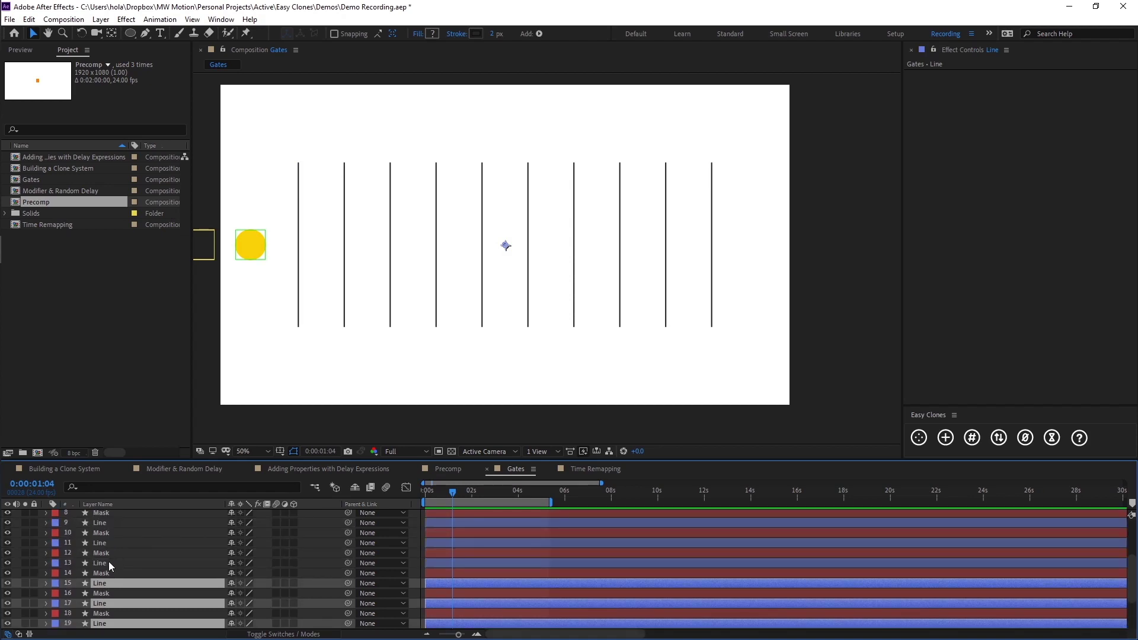
ctrl+click(108, 563)
ctrl+click(105, 543)
ctrl+click(106, 523)
scroll(108, 550, up, 3)
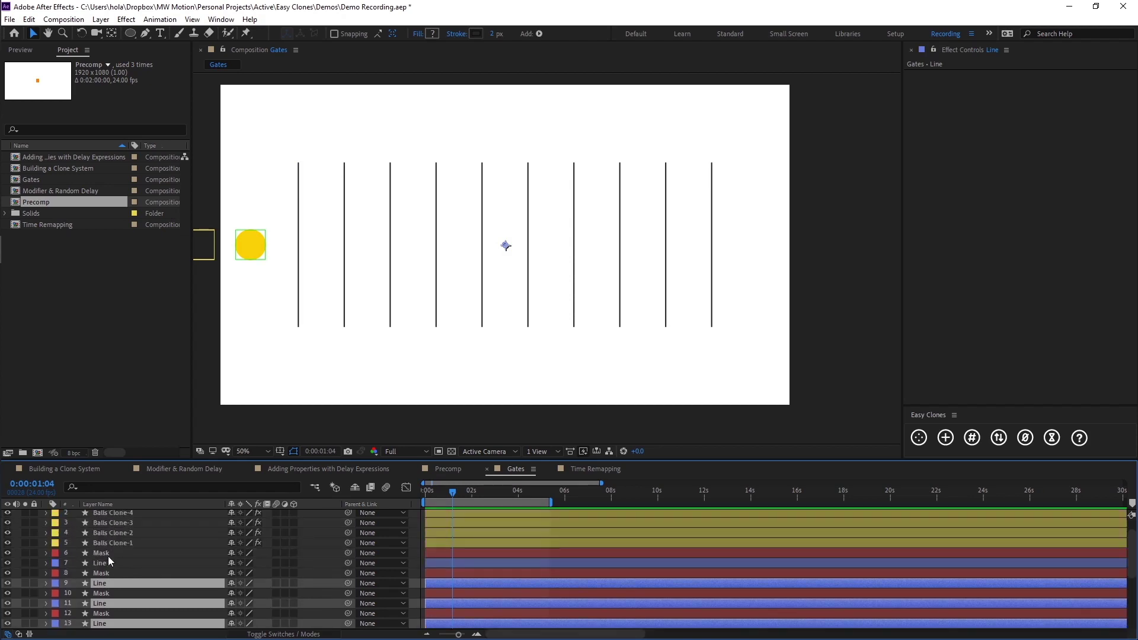
ctrl+click(101, 563)
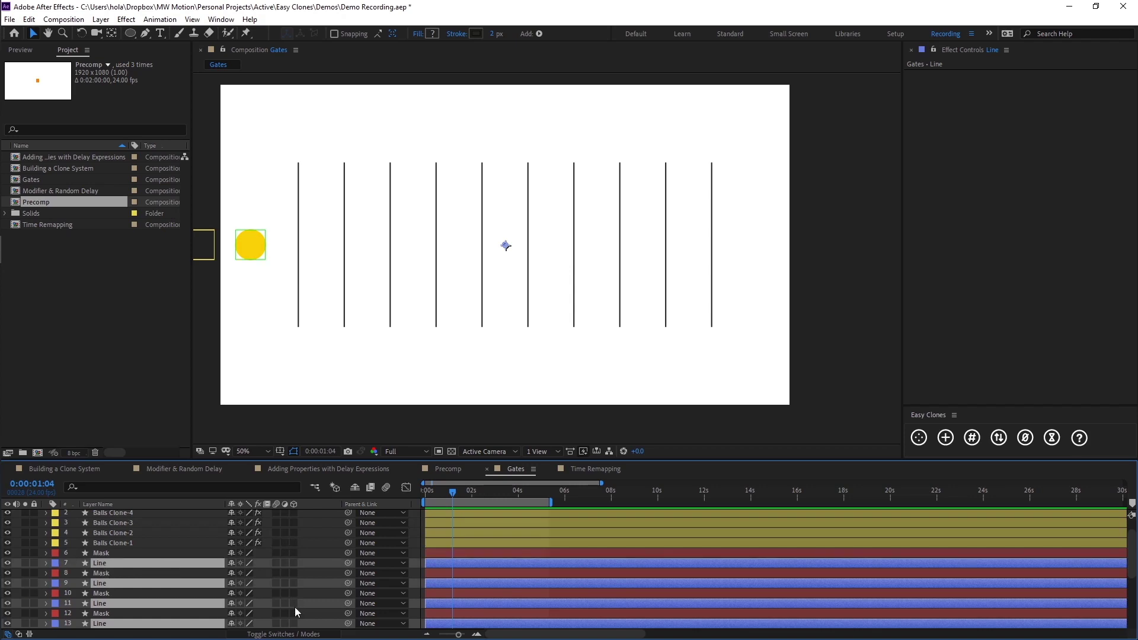
key(F4)
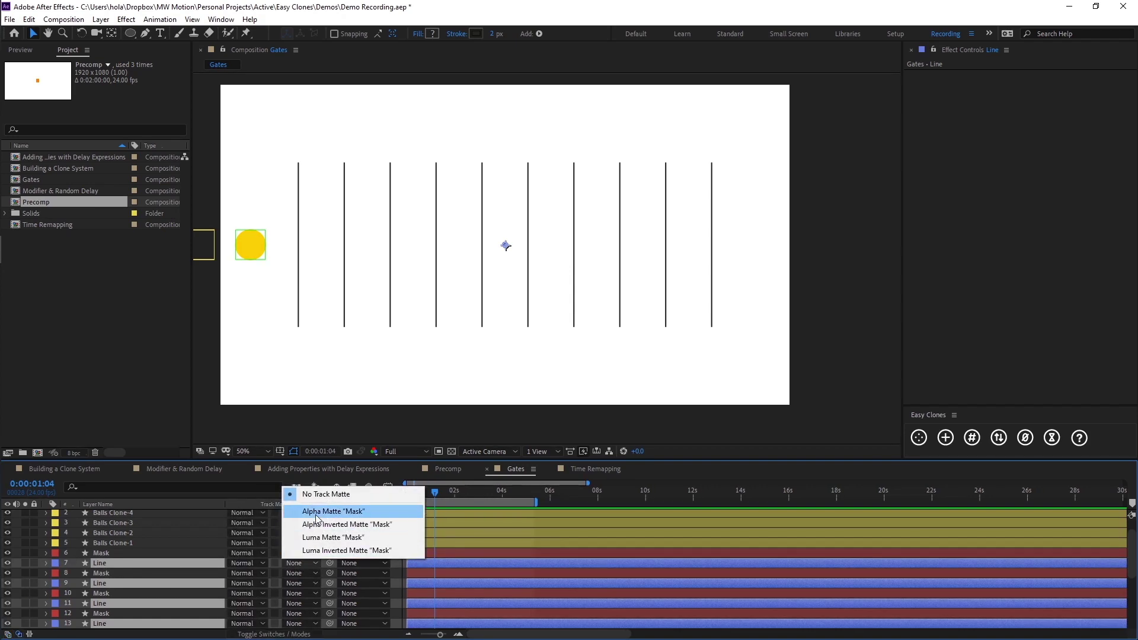
click(355, 512)
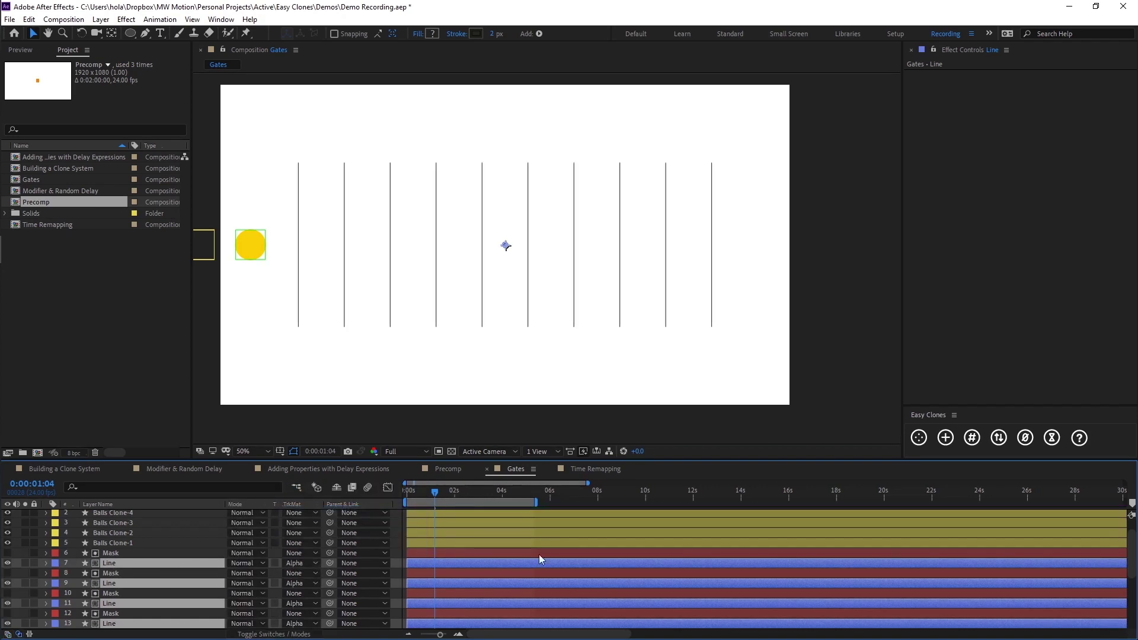
Add Trim Paths to the lowest Mask layer and park the current time at 1:06.
click(116, 551)
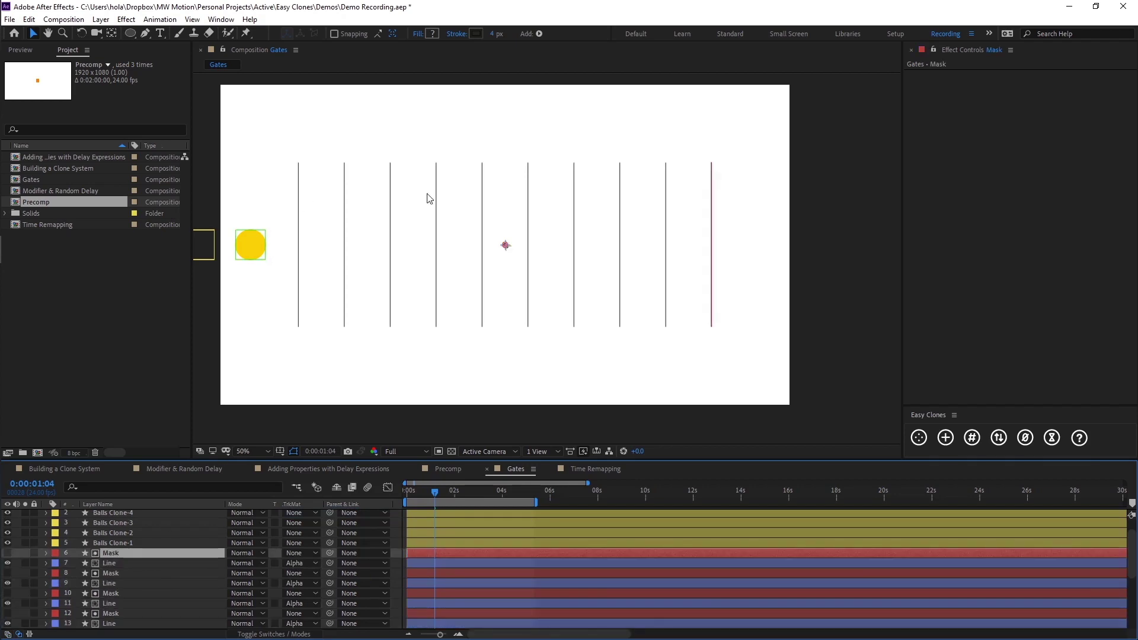
scroll(121, 587, down, 4)
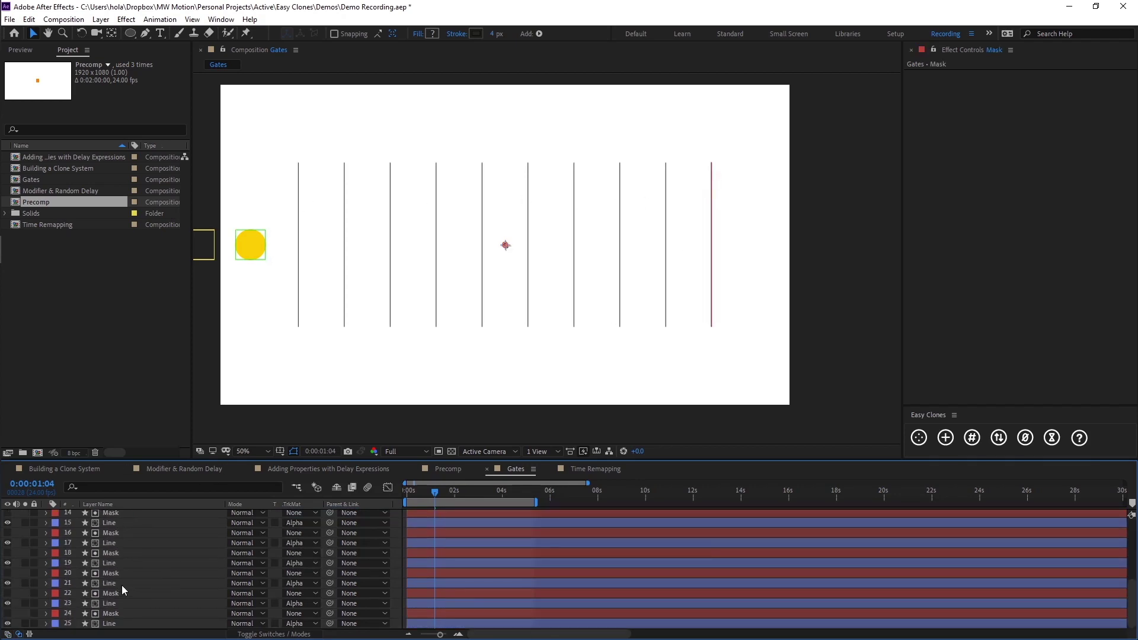
click(118, 614)
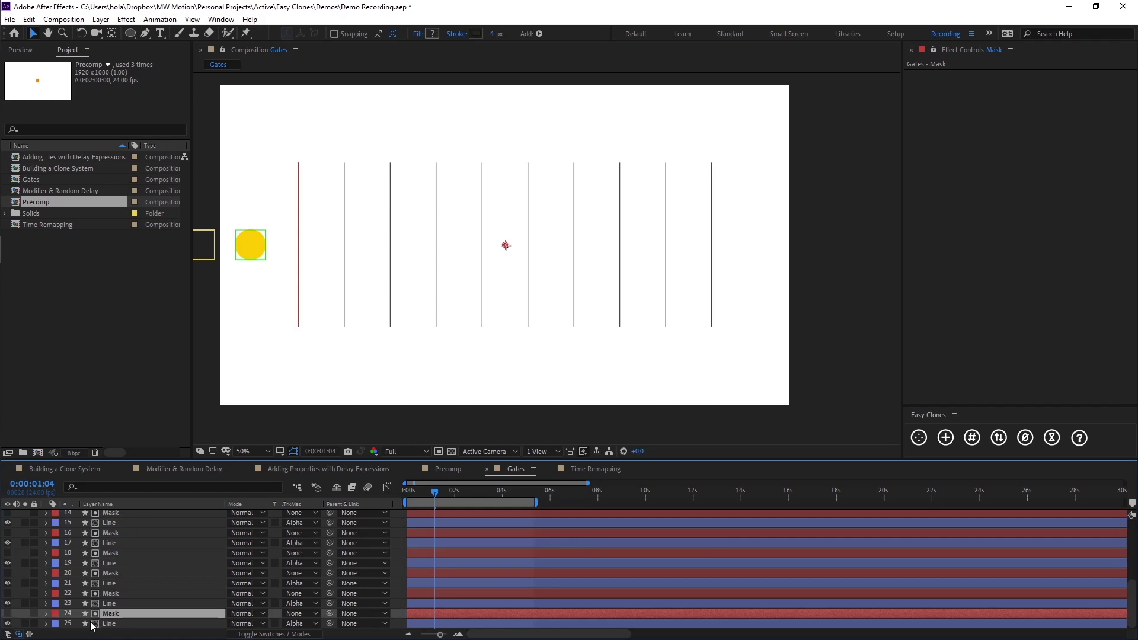
click(47, 614)
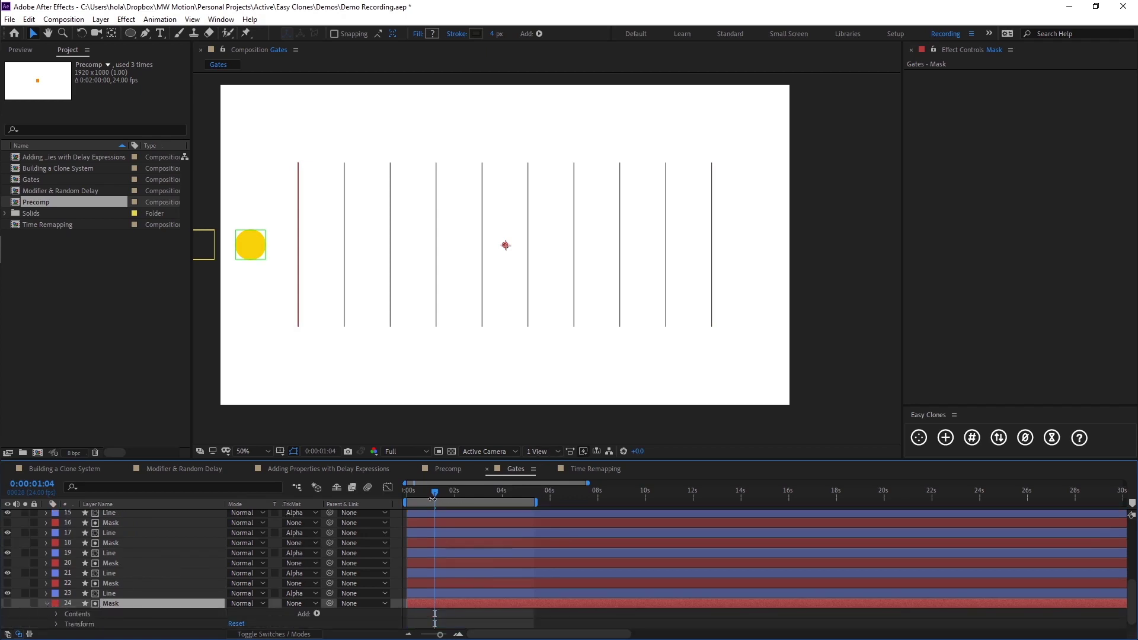
drag(432, 492, 439, 492)
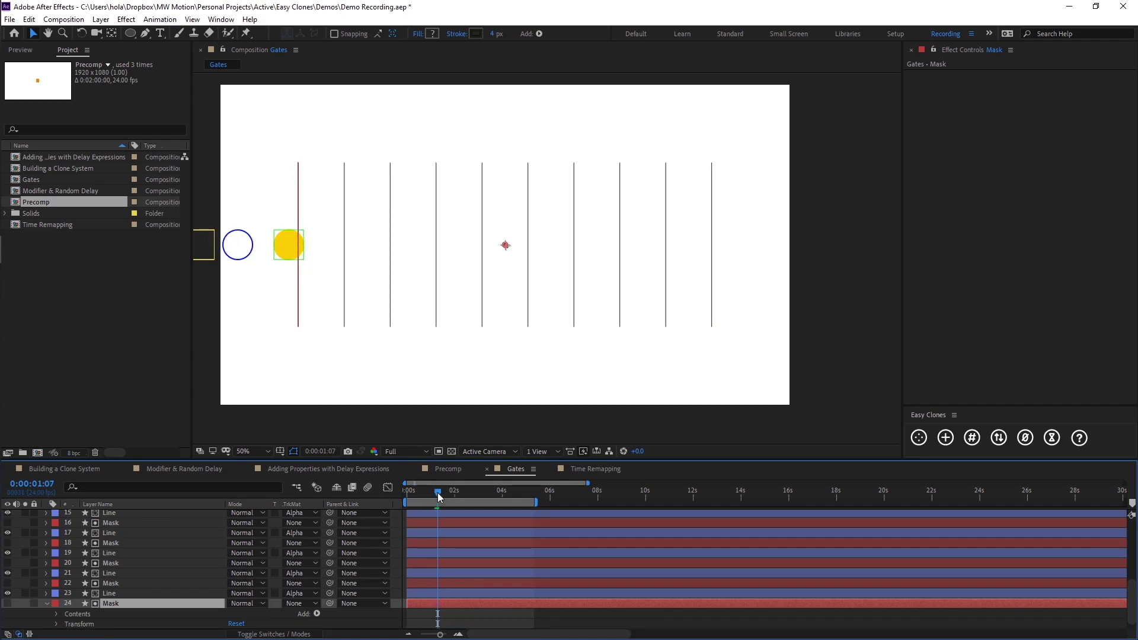
drag(437, 492, 436, 492)
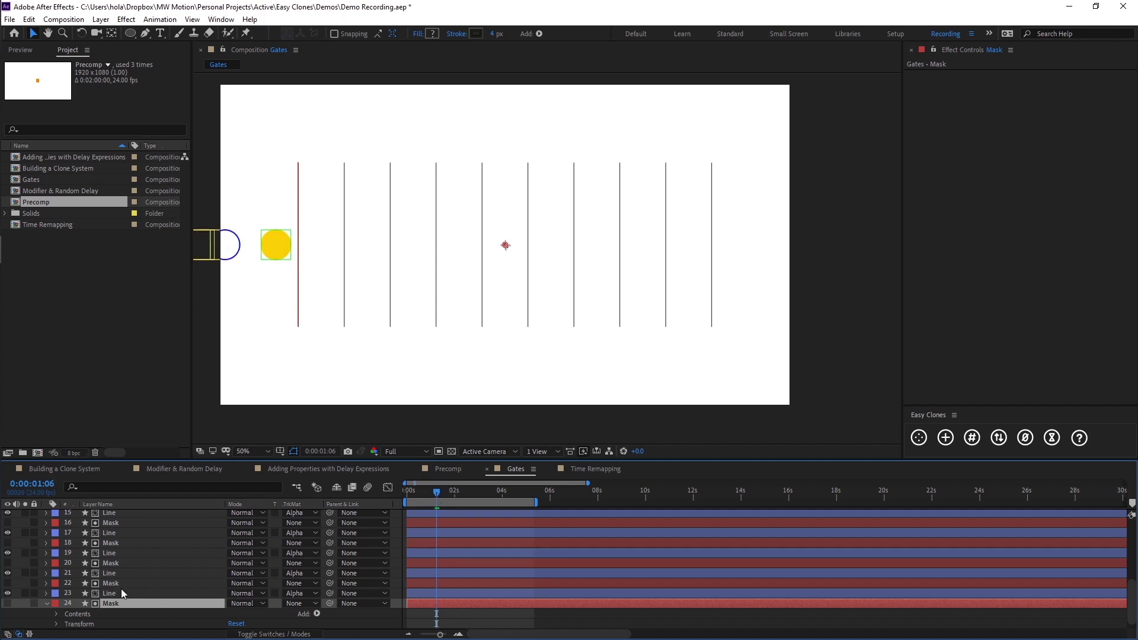
click(317, 614)
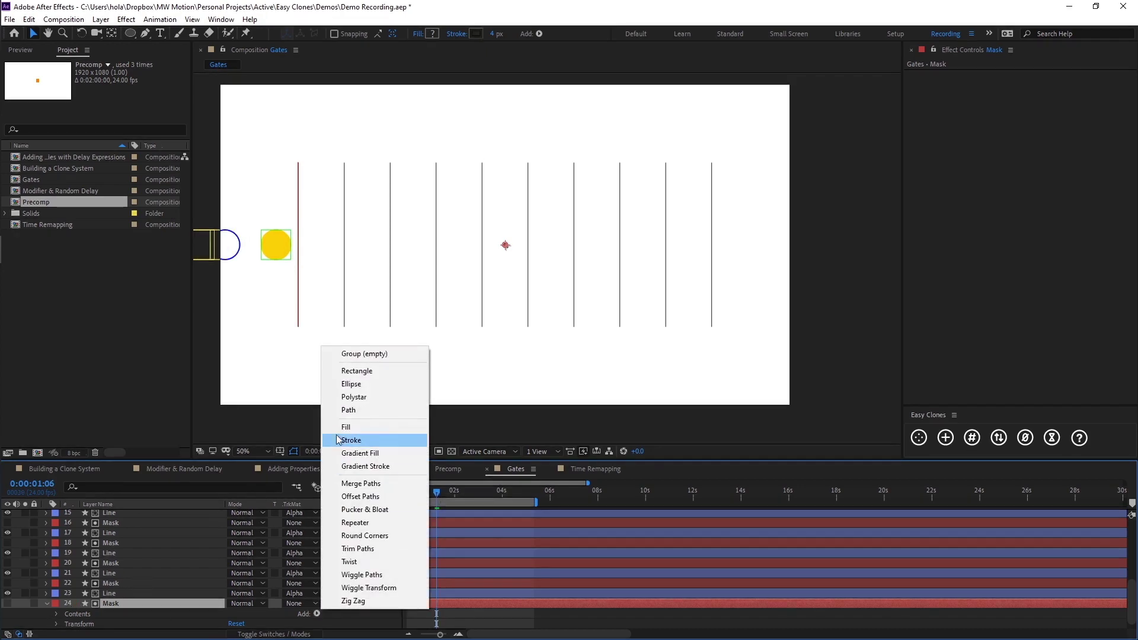
click(355, 549)
scroll(98, 589, down, 1)
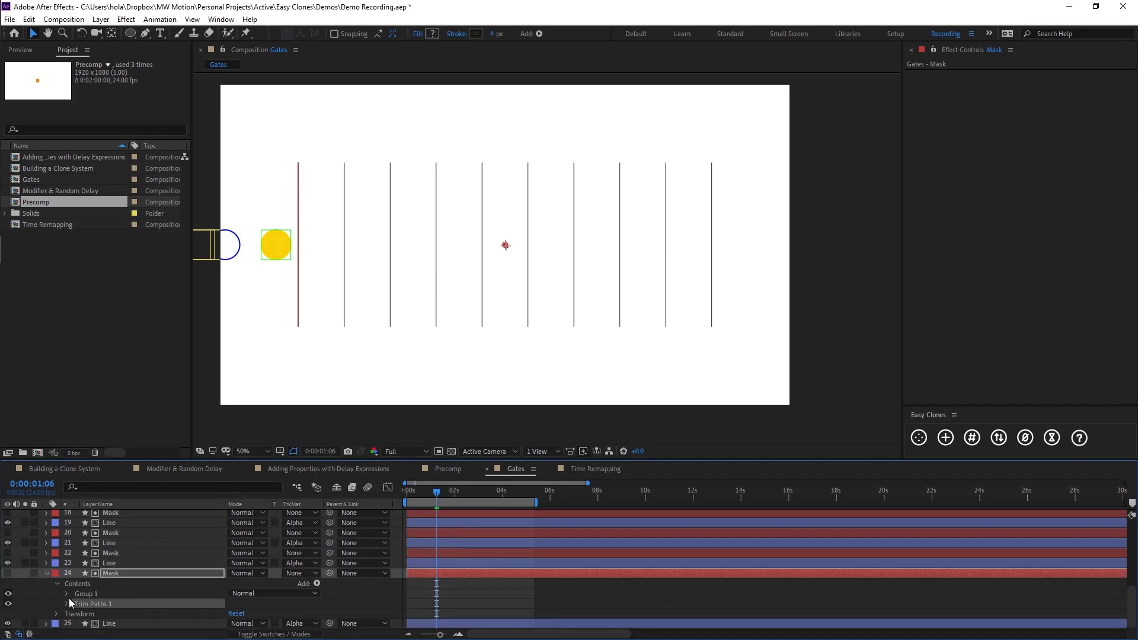
Keyframe the Start and End of the mask's Trim Paths at 1:06 and shift both keyframes 10 frames earlier.
click(66, 603)
scroll(128, 587, down, 2)
click(86, 573)
click(87, 583)
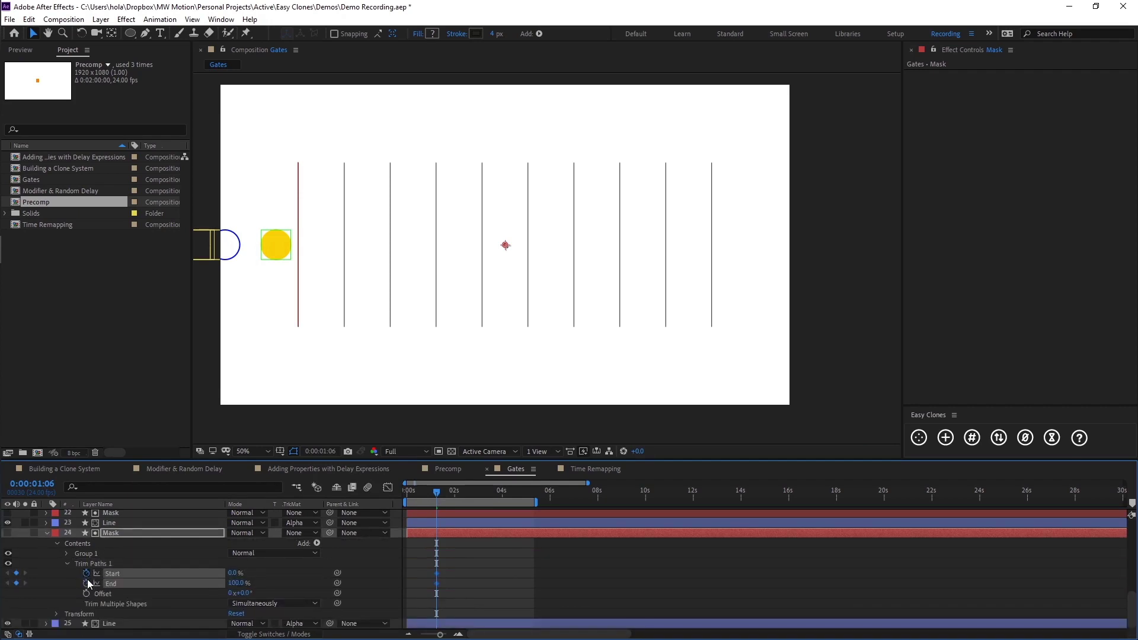
click(456, 573)
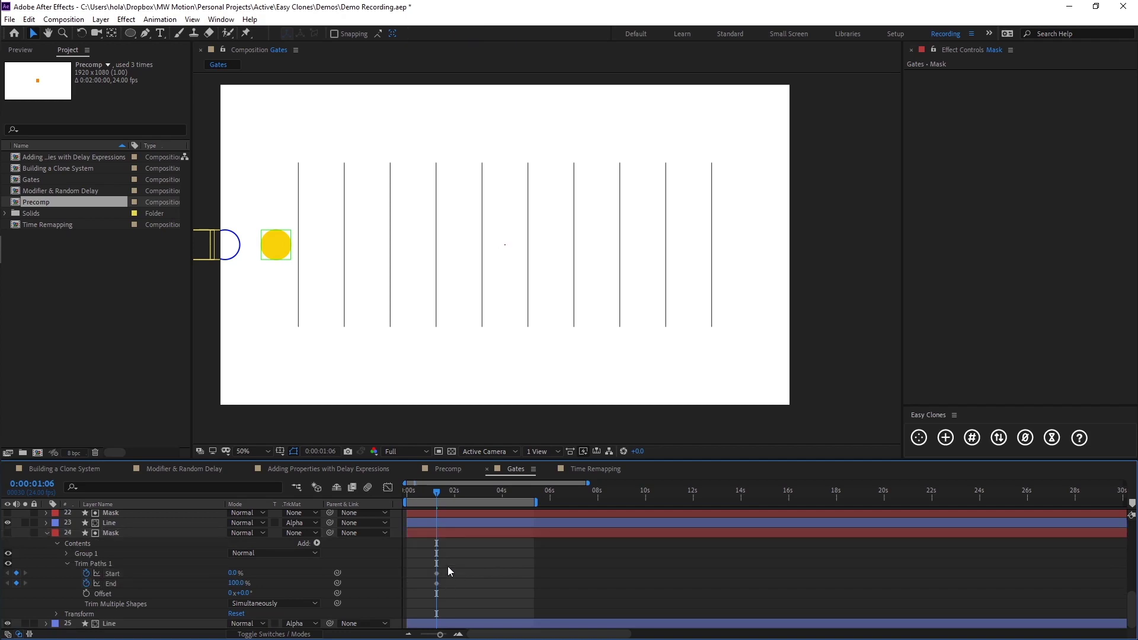
drag(447, 567, 433, 590)
key(alt+shift+Left)
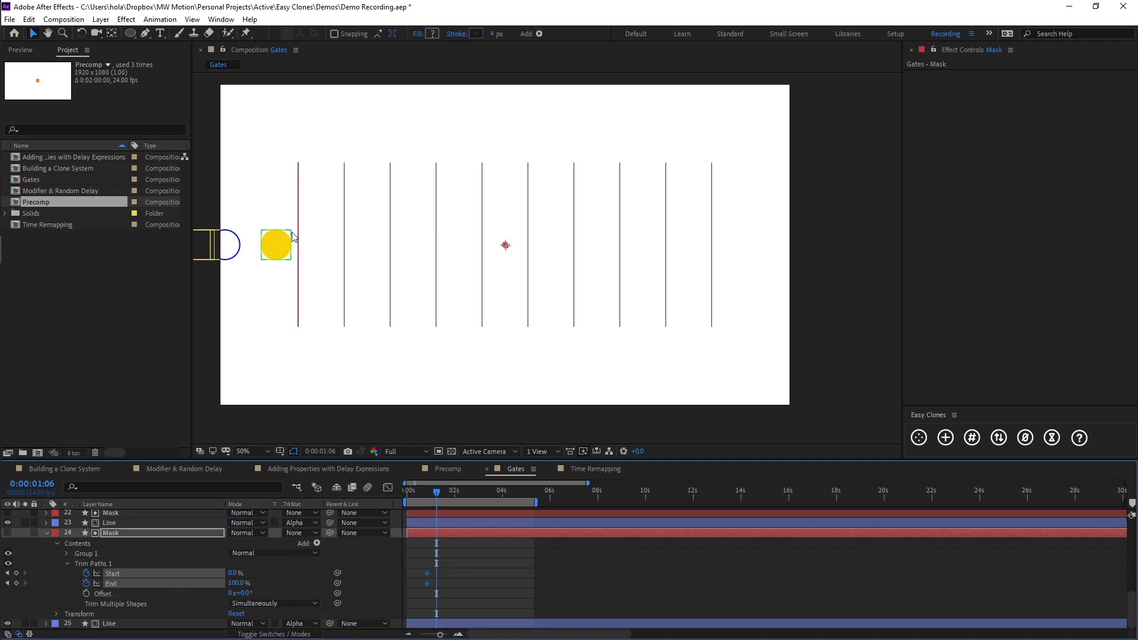
Set the Trim Paths End and Start to 50% at 1:06 and scrub back to check the mask's animation.
click(270, 571)
click(236, 583)
text(50)
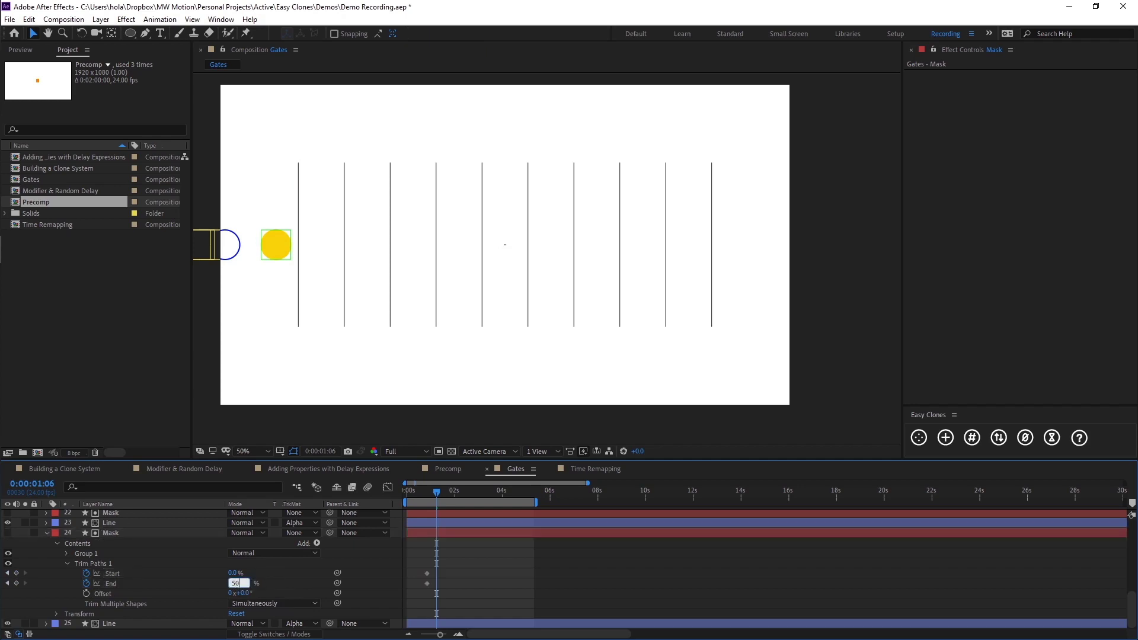
key(Return)
click(233, 574)
text(50)
key(Return)
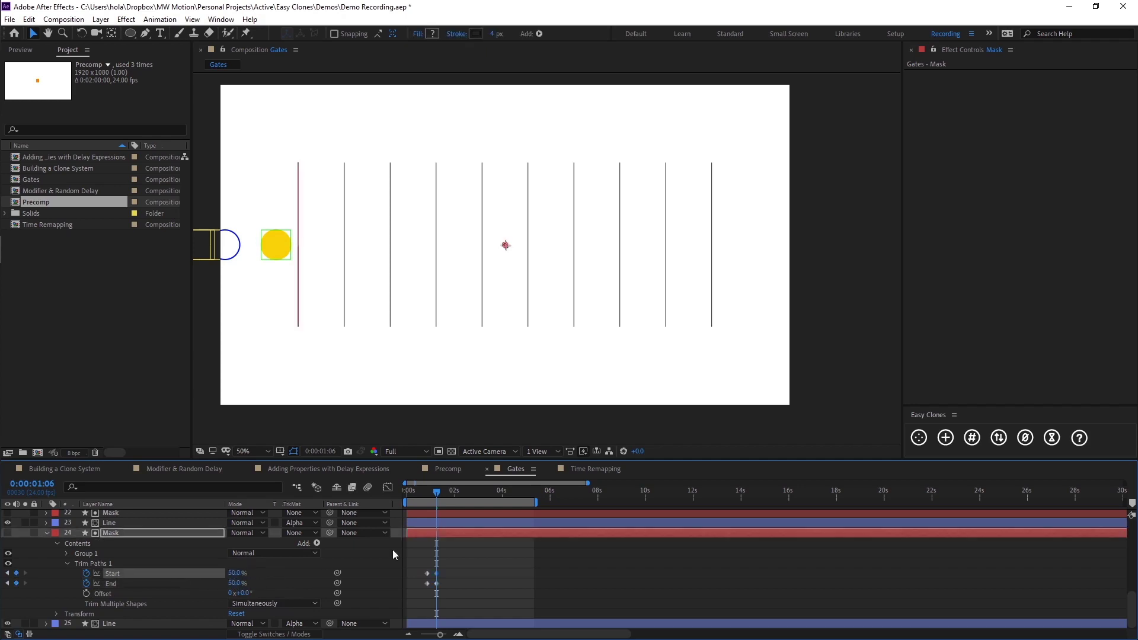
click(393, 554)
drag(432, 493, 431, 493)
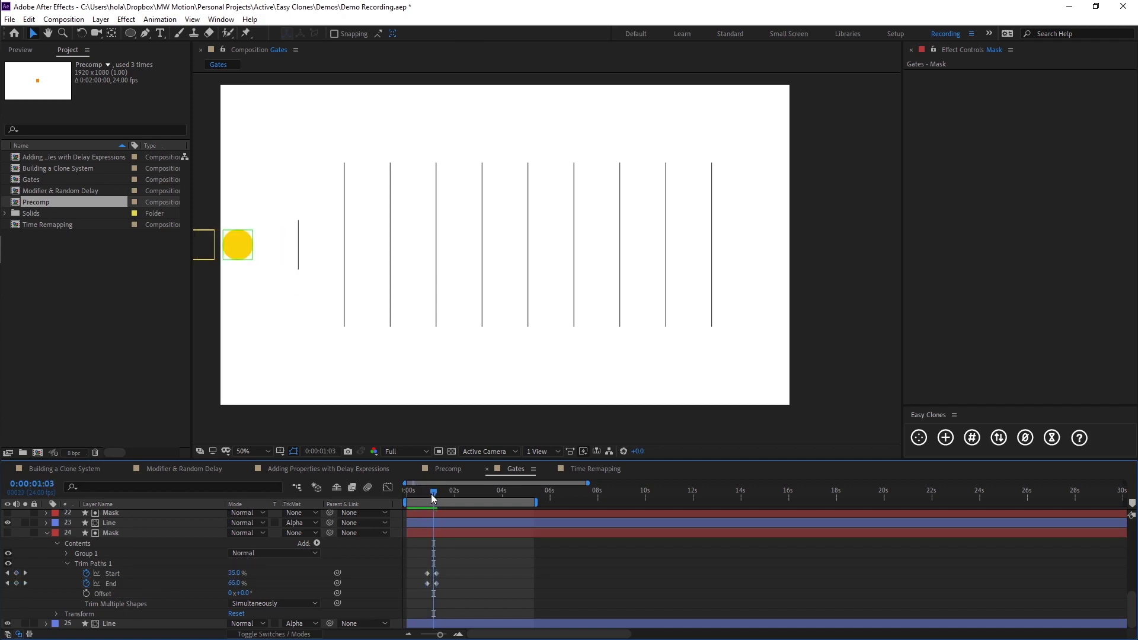
Change the track matte of the lowest Line layer to Alpha Inverted Matte "Mask".
click(131, 625)
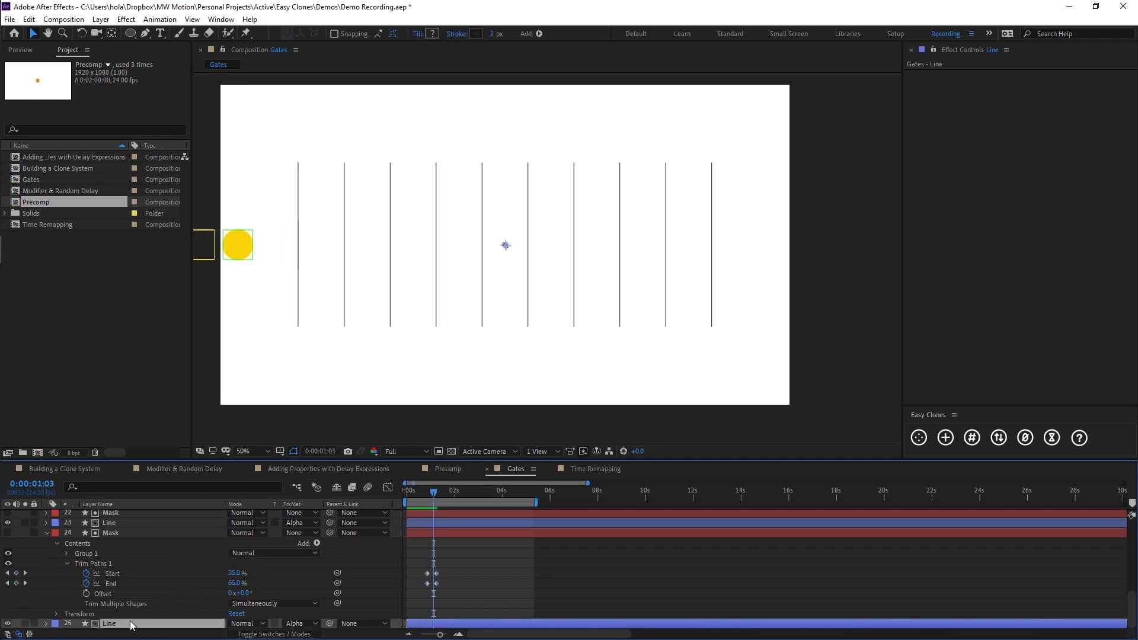
click(294, 624)
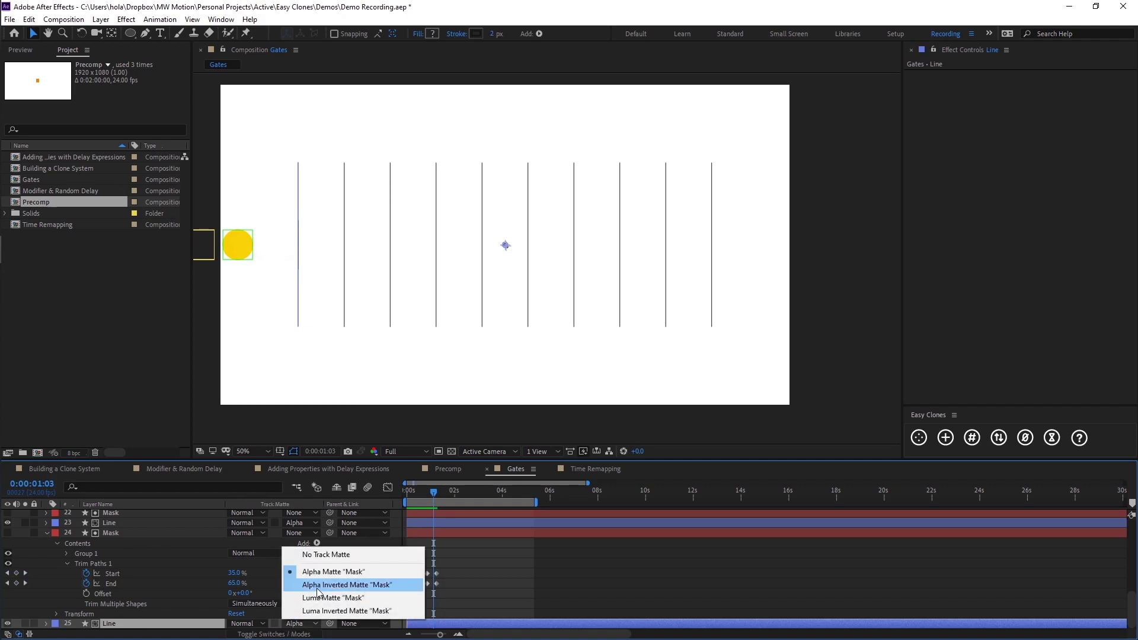
click(319, 585)
click(517, 566)
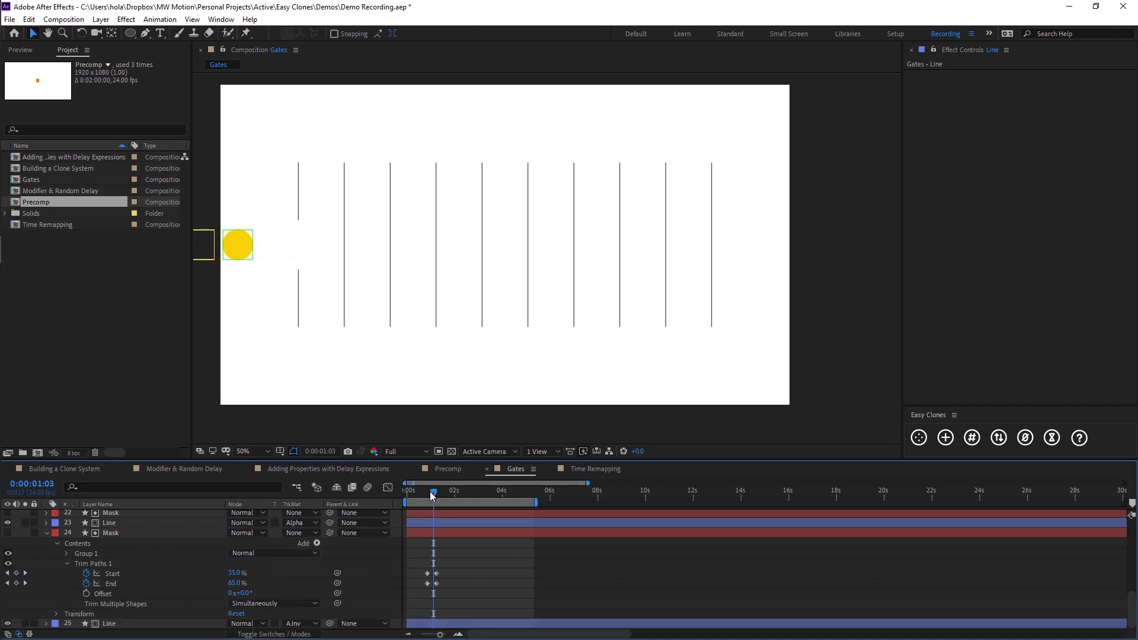
Reverse the Start and End keyframes so both are 50% at 0:20 and reach 0% and 100% at 1:06, and preview.
drag(430, 491, 424, 493)
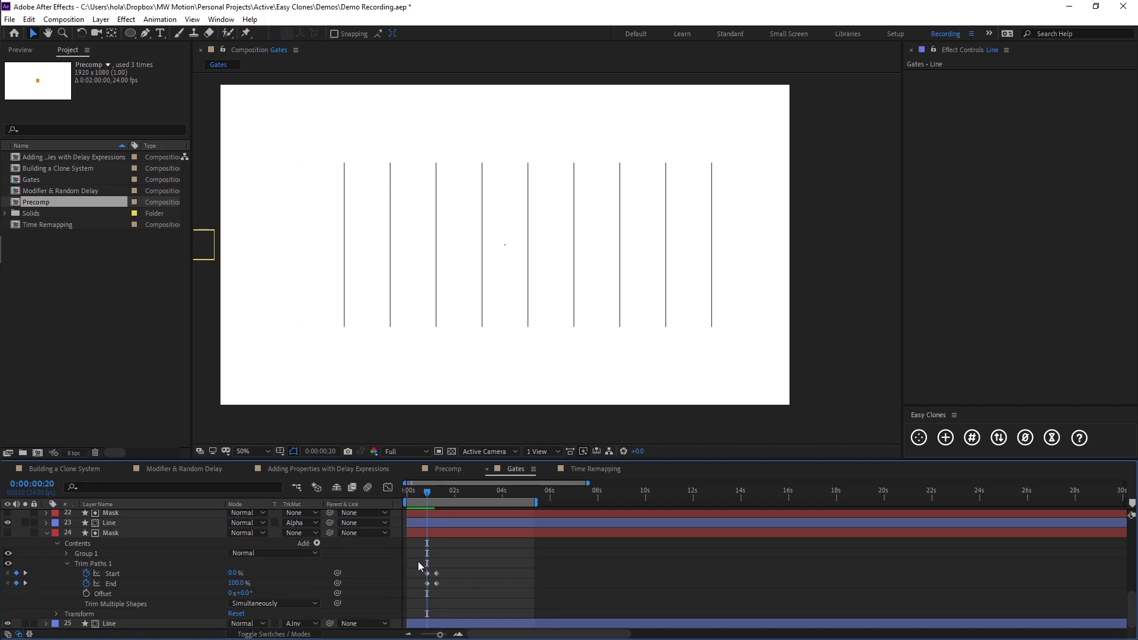
drag(430, 570, 457, 598)
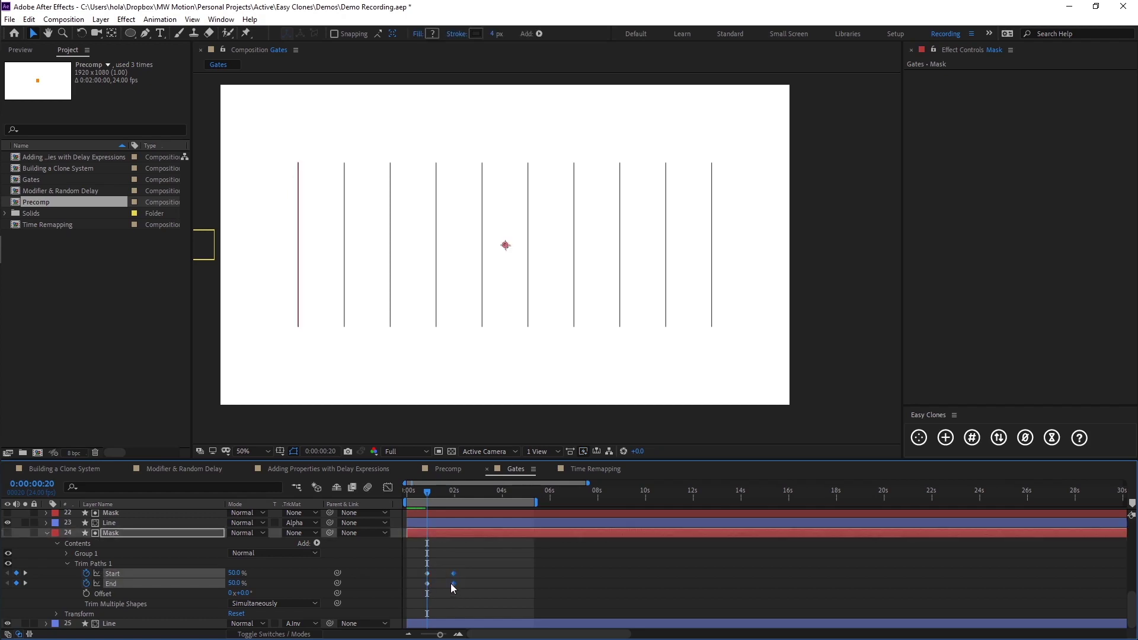
key(space)
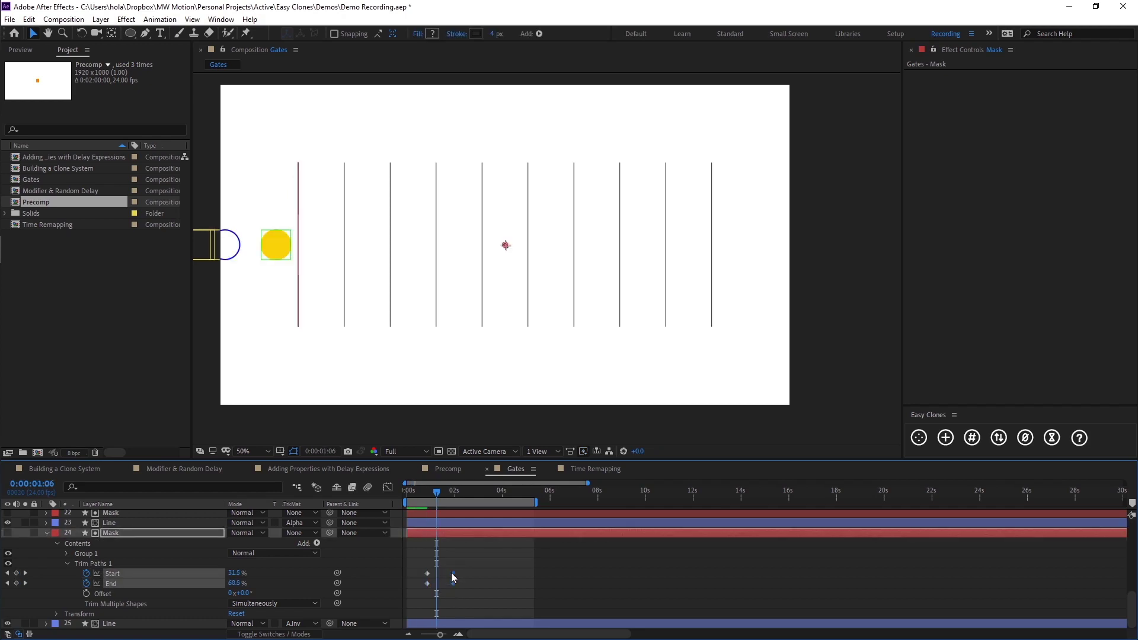
drag(453, 574, 437, 574)
click(432, 492)
drag(432, 492, 418, 493)
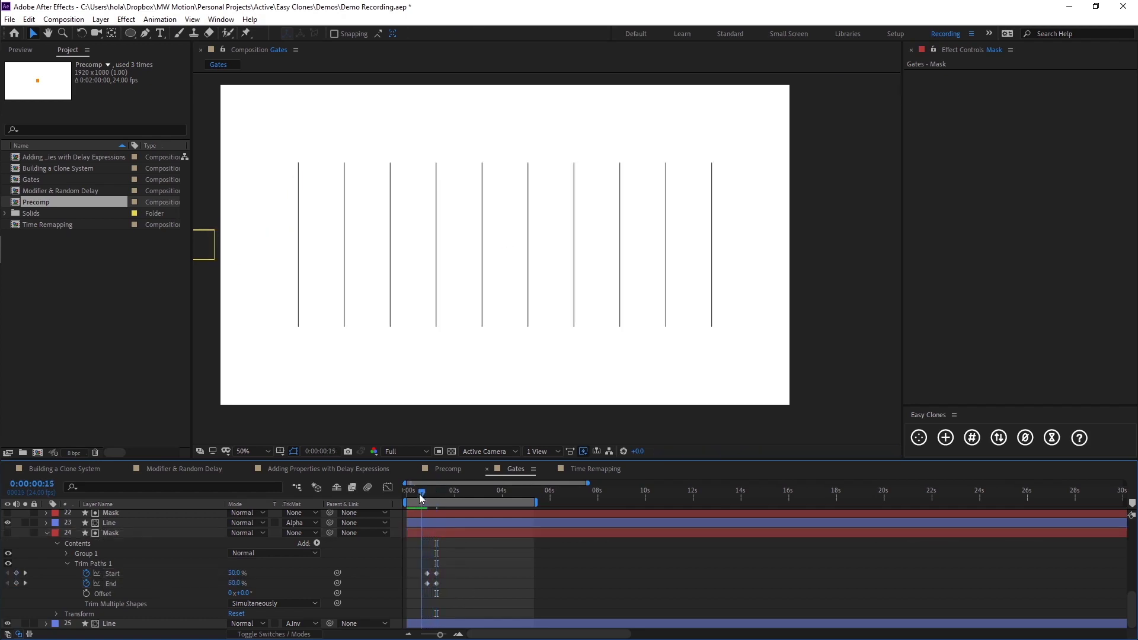
key(space)
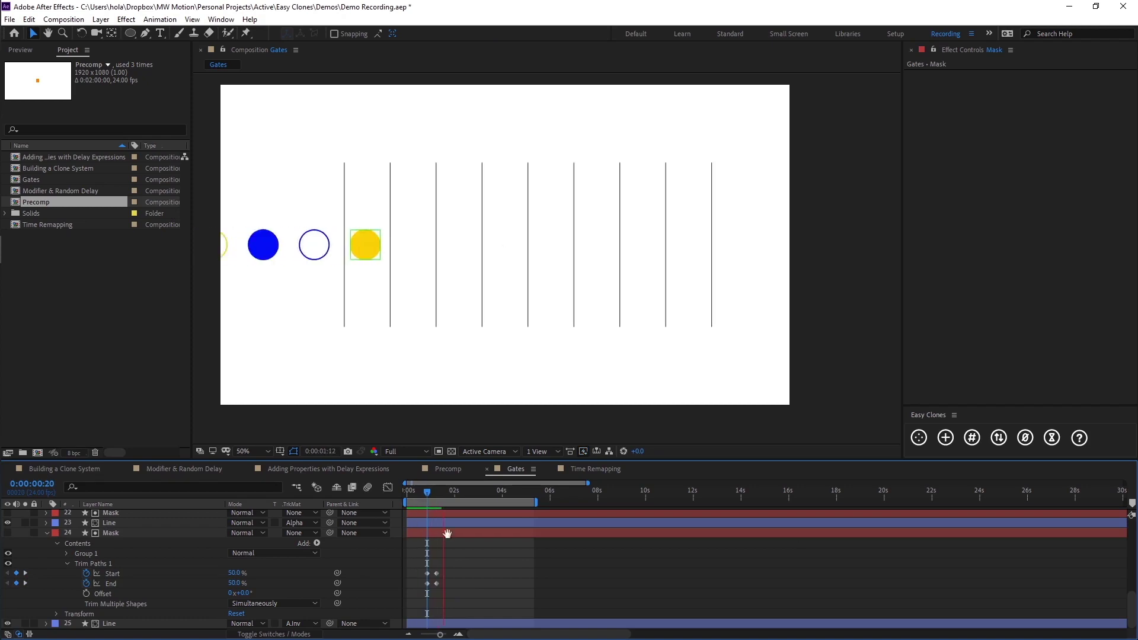
Move the Start and End keyframe pairs to begin at 1:05 and check the gate opening against the first ball.
mouse_move(429, 492)
mouse_down()
mouse_move(417, 493)
mouse_move(437, 493)
mouse_up()
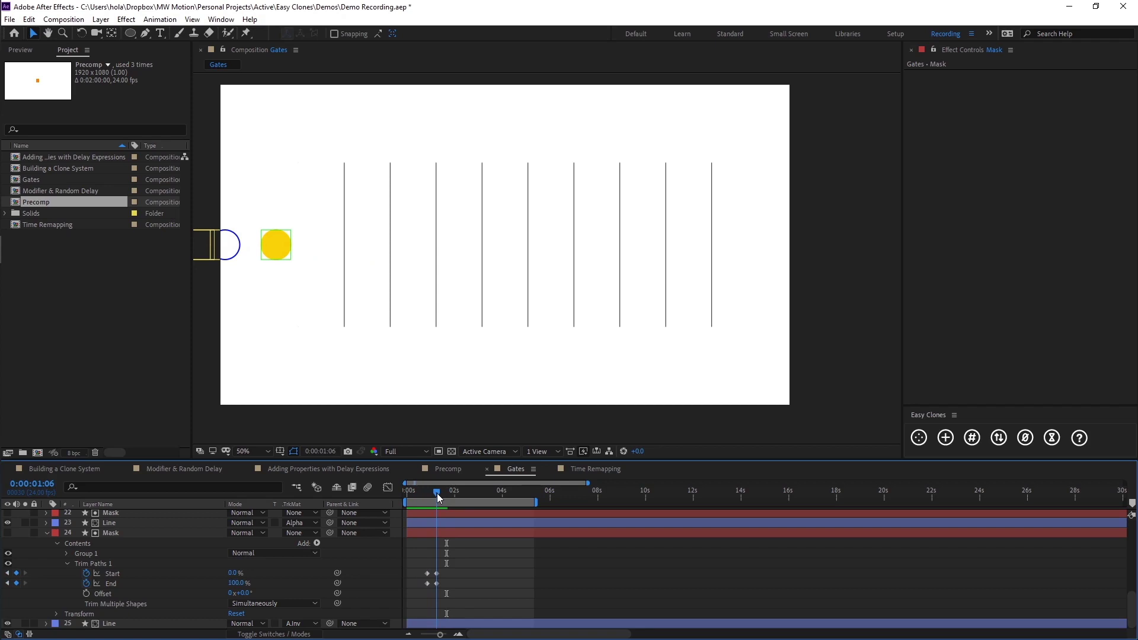
mouse_move(442, 568)
mouse_down()
mouse_move(428, 588)
mouse_move(437, 578)
mouse_up()
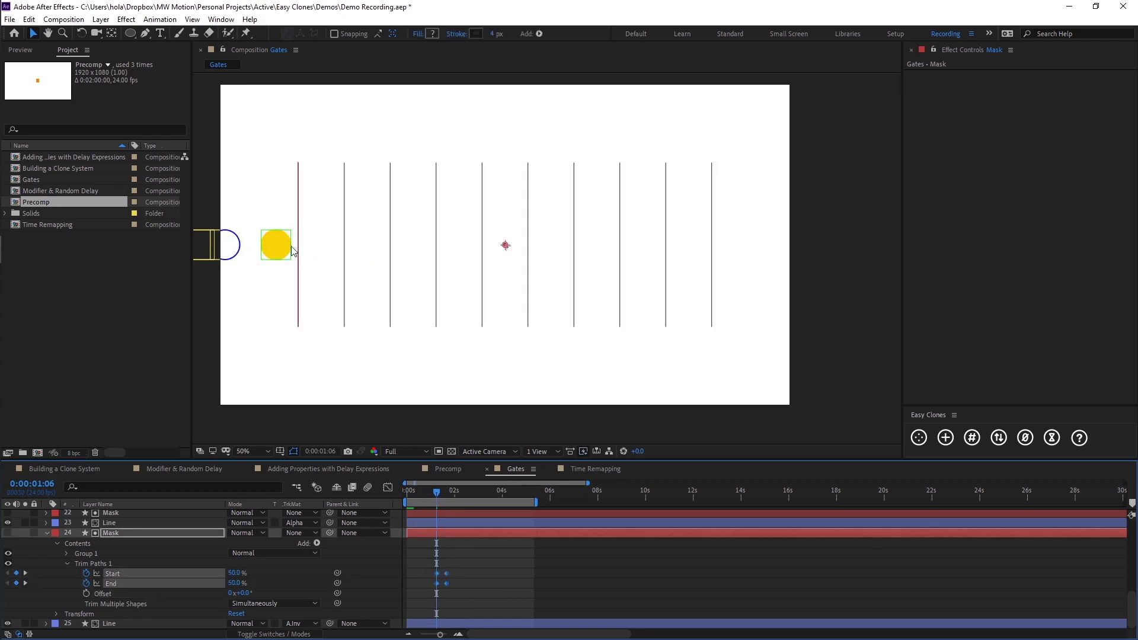
scroll(290, 246, up, 2)
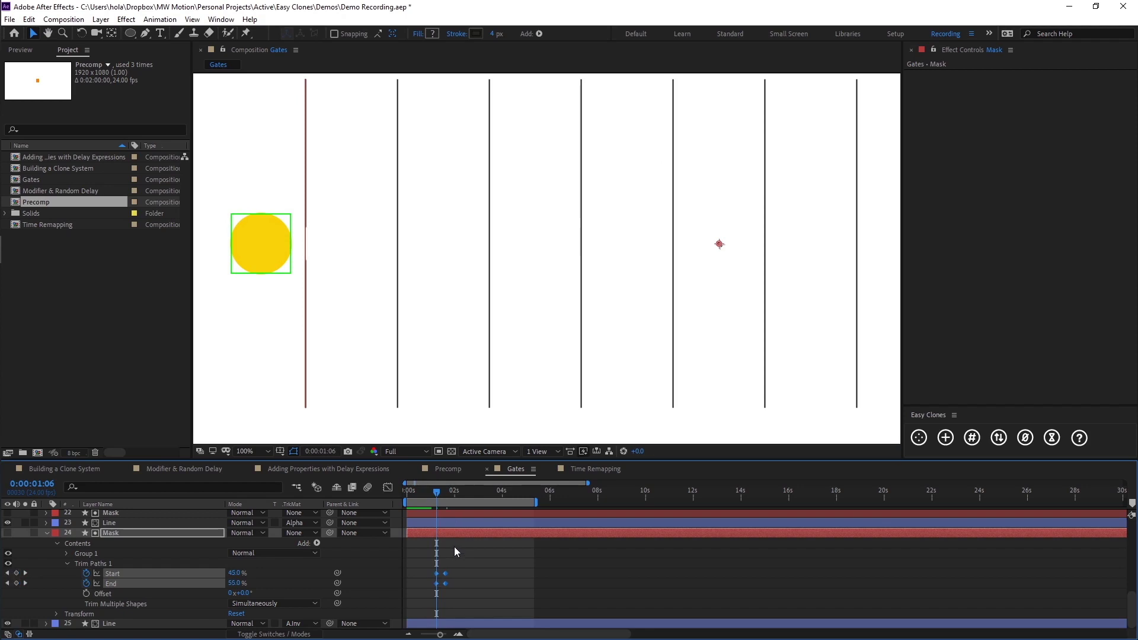
key(F2)
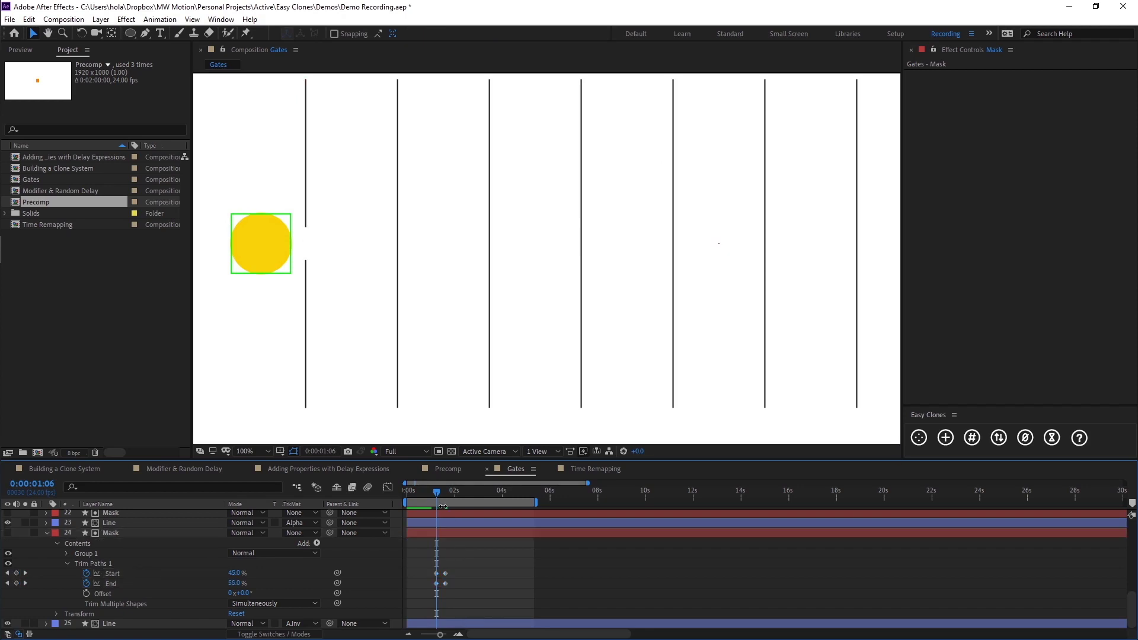
key(Page_Down)
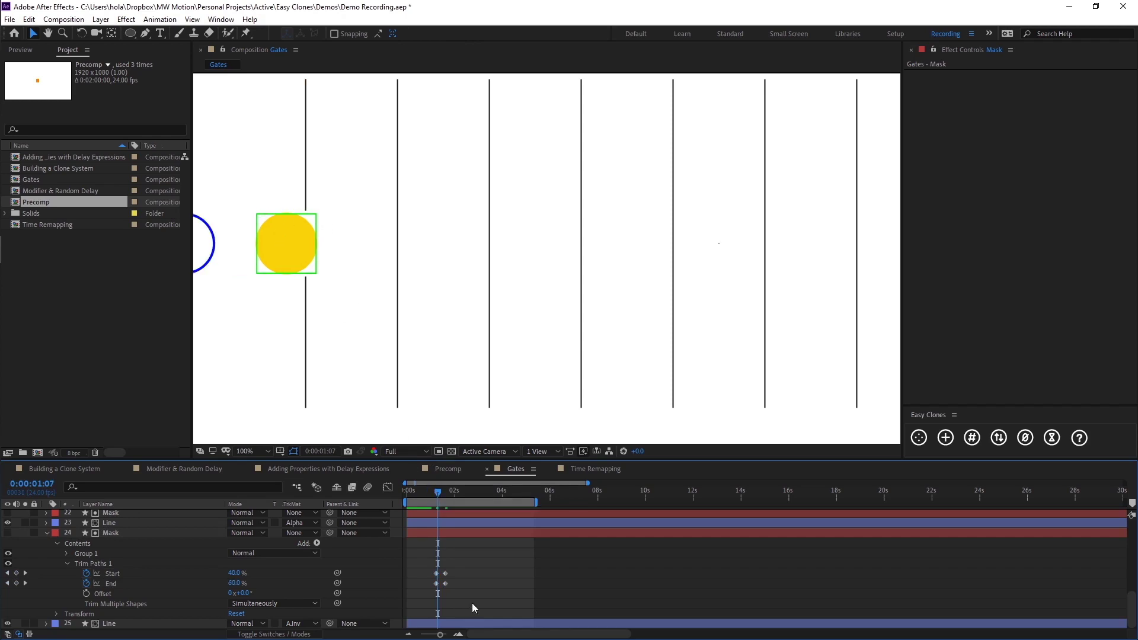
drag(440, 490, 453, 492)
scroll(460, 262, down, 4)
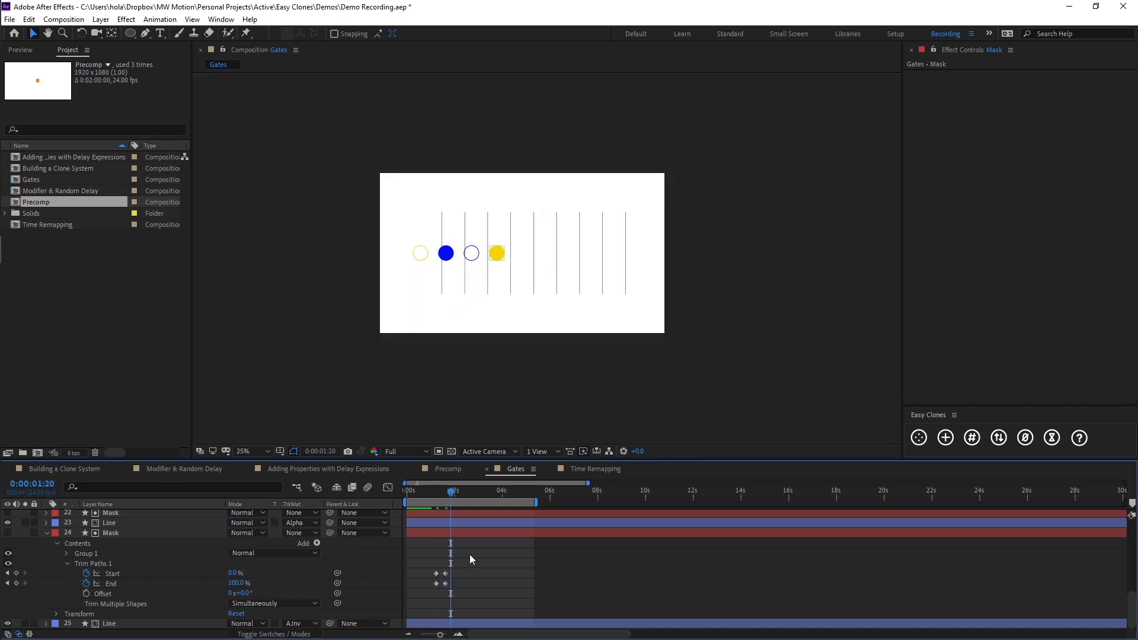
scroll(455, 556, up, 2)
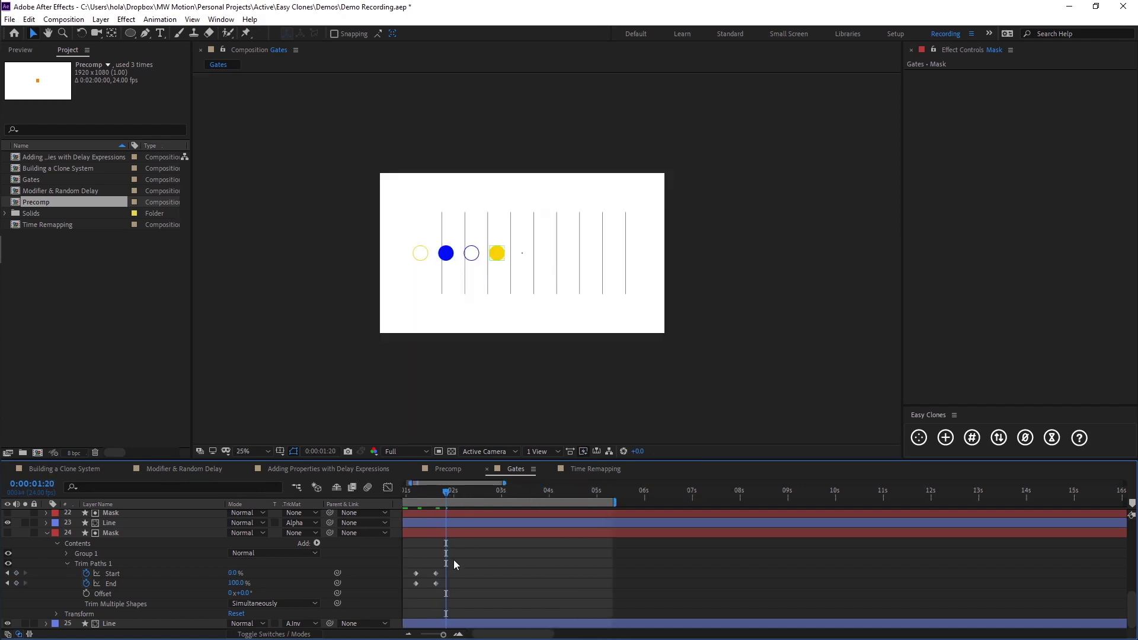
click(415, 492)
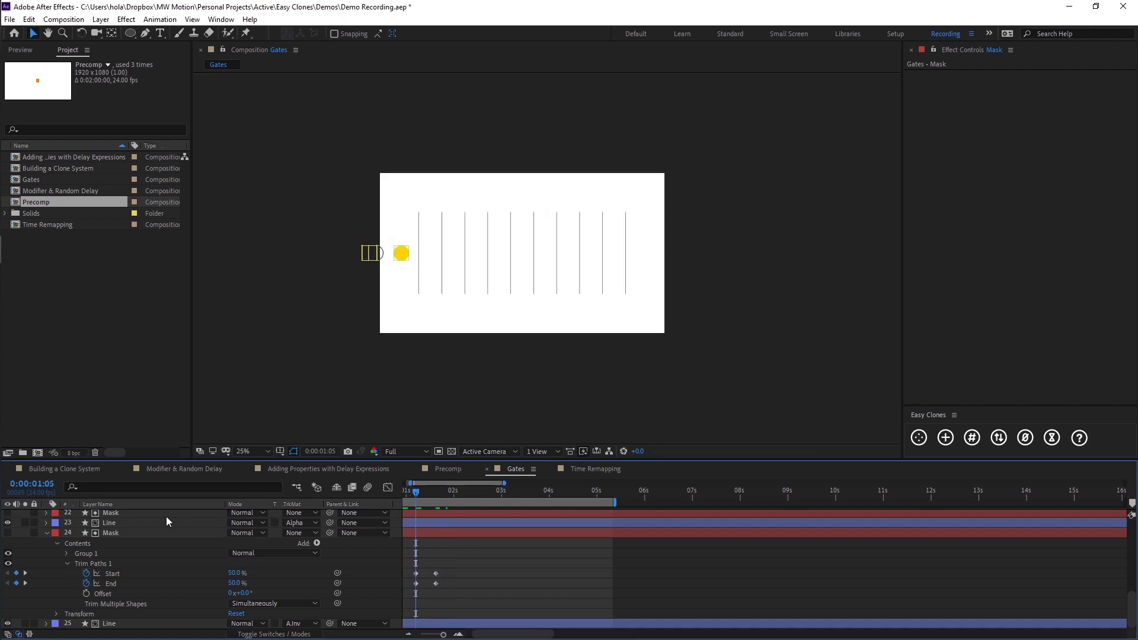
Set the track matte of the nine remaining Line layers, from layer 23 up to layer 7, to Alpha Inverted Matte "Mask".
click(112, 524)
scroll(113, 534, up, 1)
ctrl+click(112, 534)
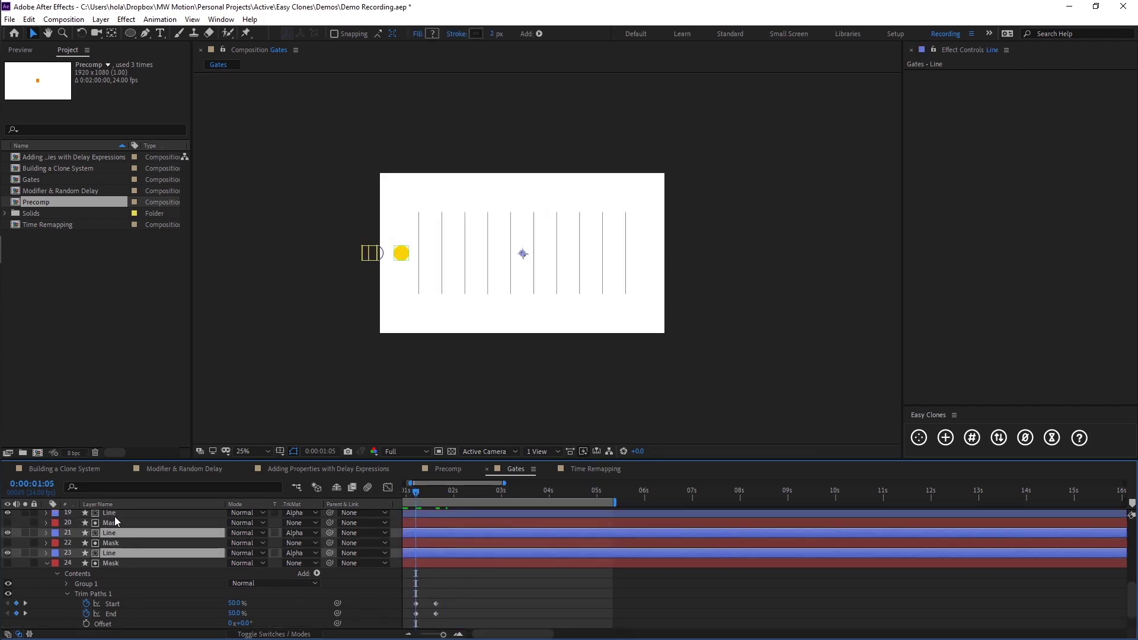
ctrl+click(116, 513)
scroll(116, 545, up, 2)
ctrl+click(110, 555)
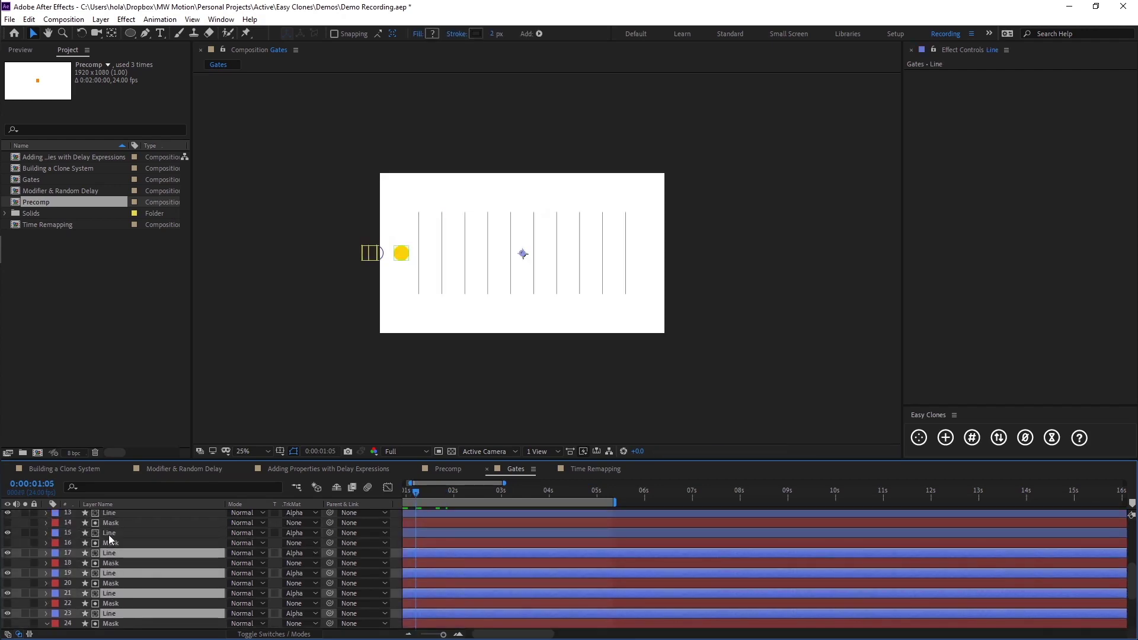
ctrl+click(109, 534)
scroll(110, 543, up, 1)
ctrl+click(110, 543)
ctrl+click(113, 523)
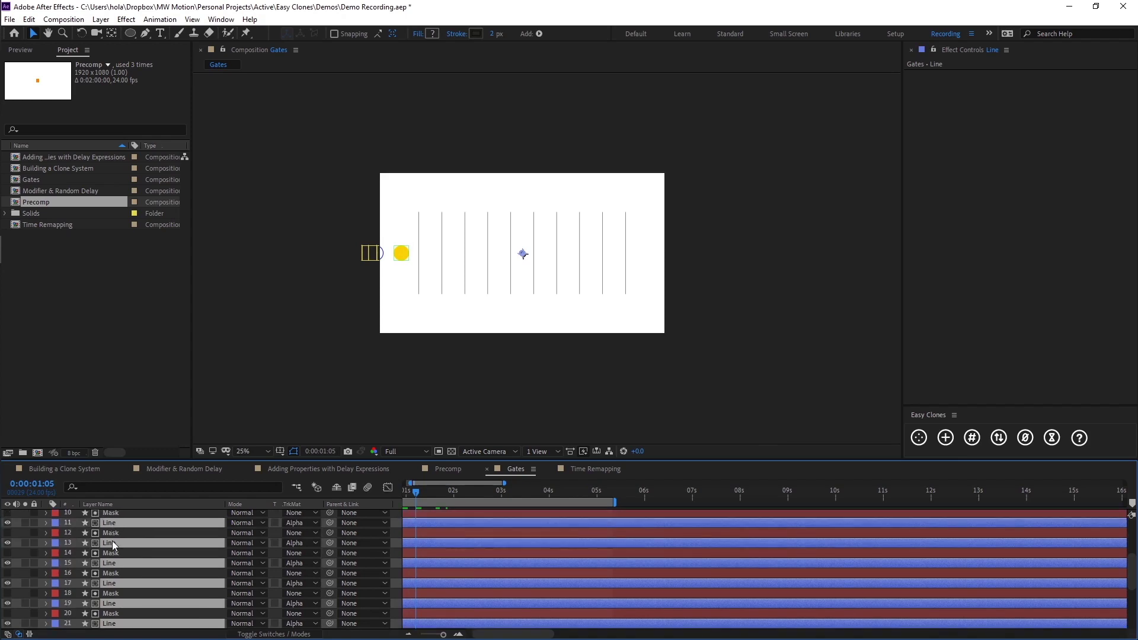
scroll(113, 537, up, 1)
ctrl+click(113, 533)
scroll(112, 538, up, 1)
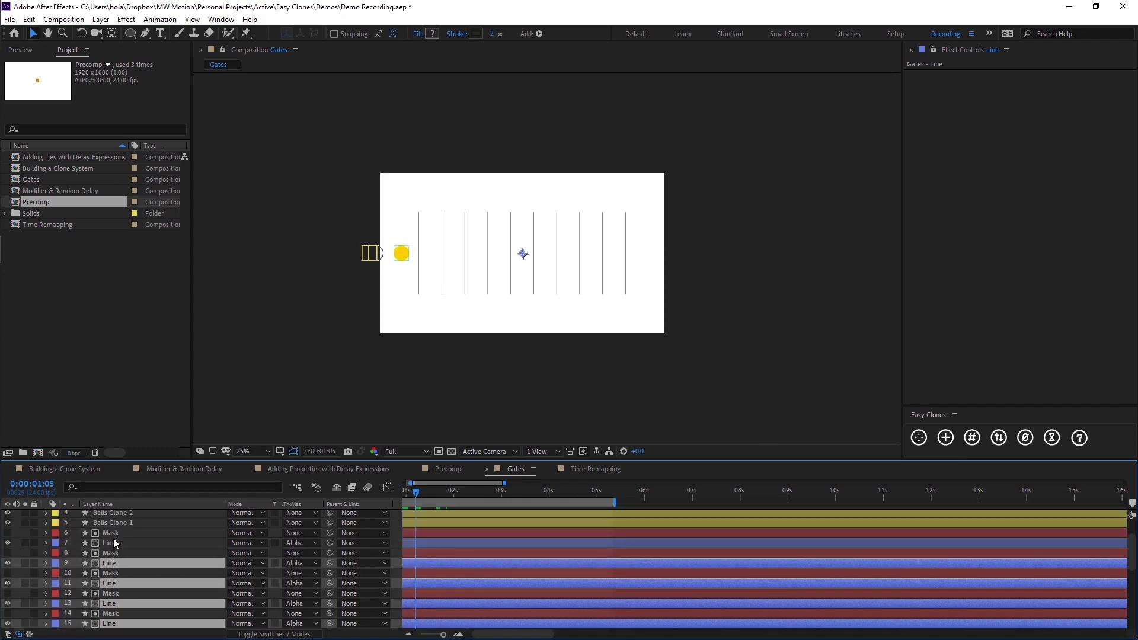
ctrl+click(113, 540)
click(307, 540)
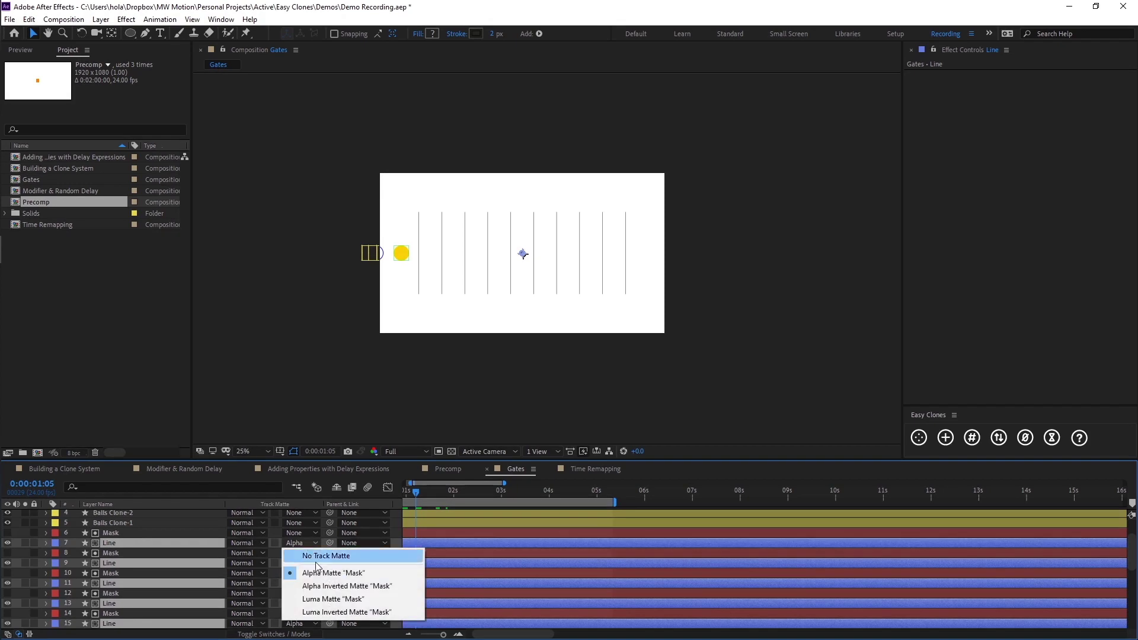
click(332, 584)
Copy the animated Trim Paths 1 from the lowest Mask layer's contents.
key(u)
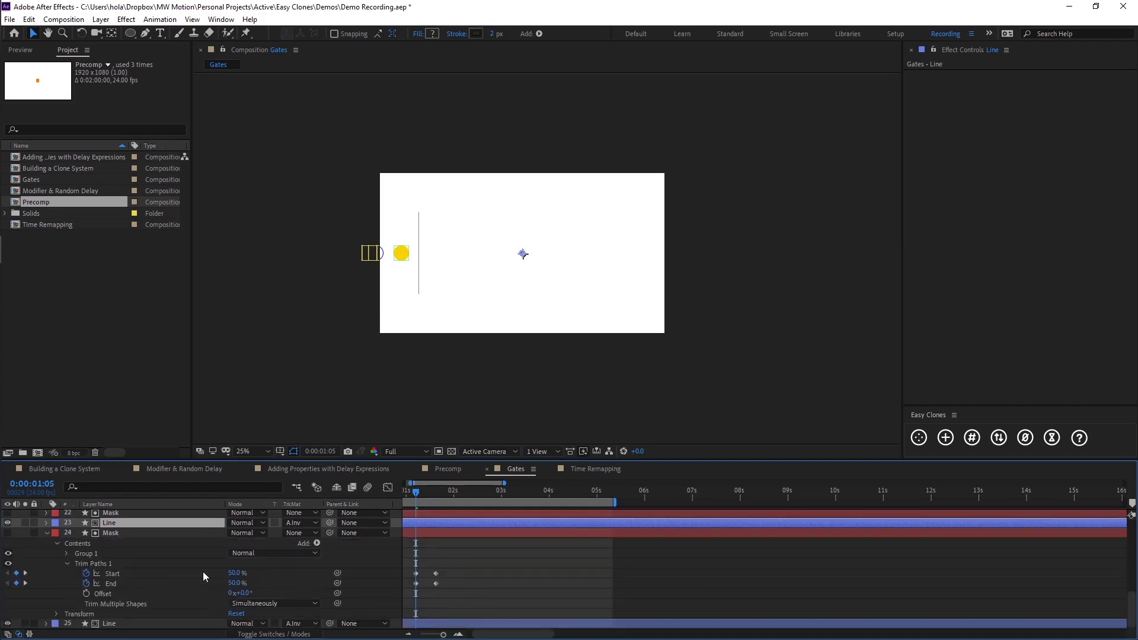
click(100, 564)
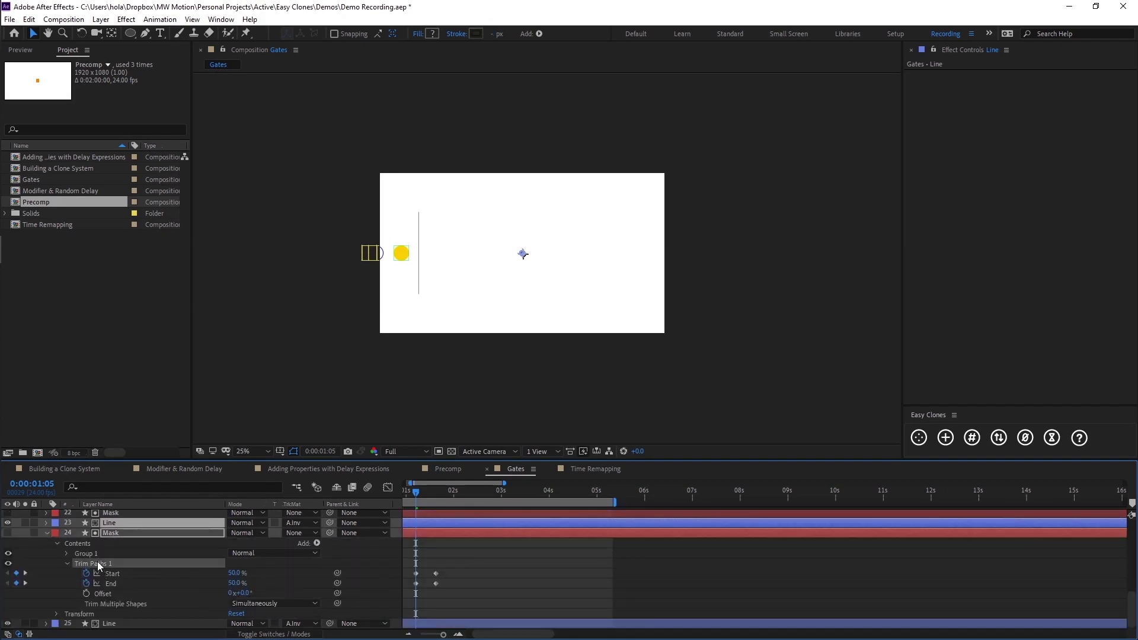
key(u)
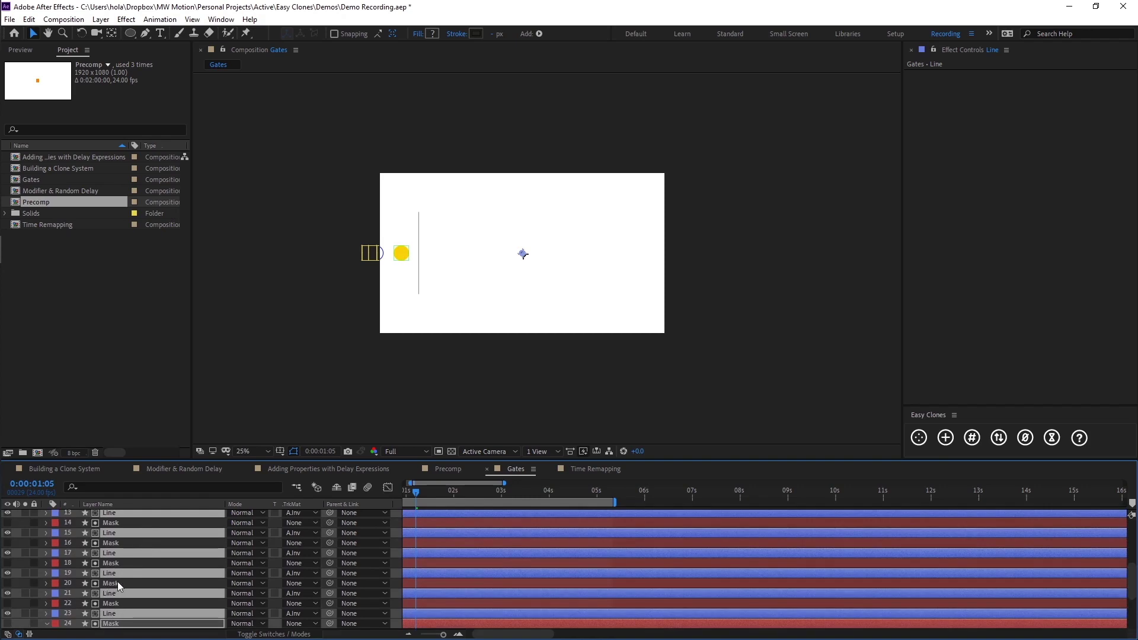
key(u)
click(472, 578)
click(89, 564)
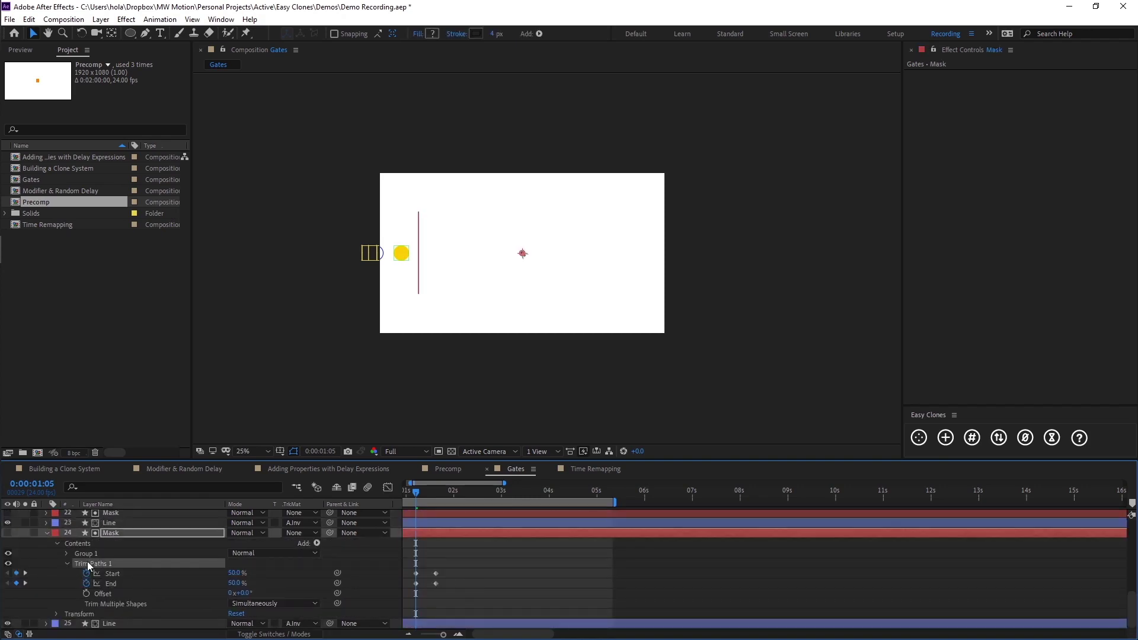
Paste the copied Trim Paths onto all the other Mask layers, from layer 22 up to layer 6, at 1:05.
scroll(137, 567, up, 1)
ctrl+click(116, 543)
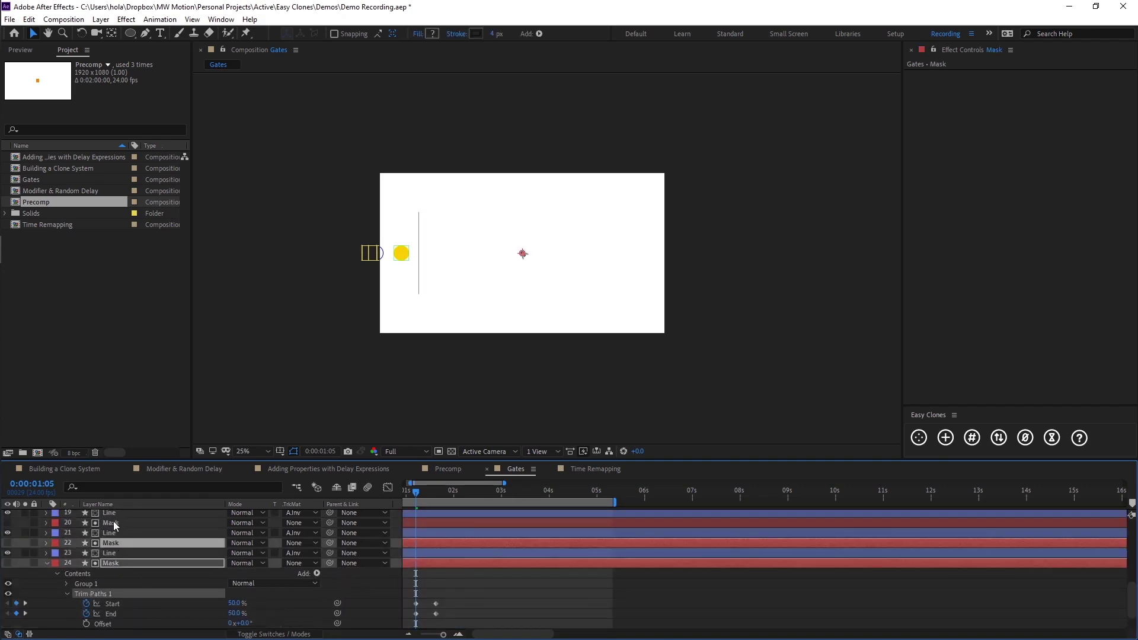
ctrl+click(110, 523)
scroll(115, 544, up, 1)
ctrl+click(115, 532)
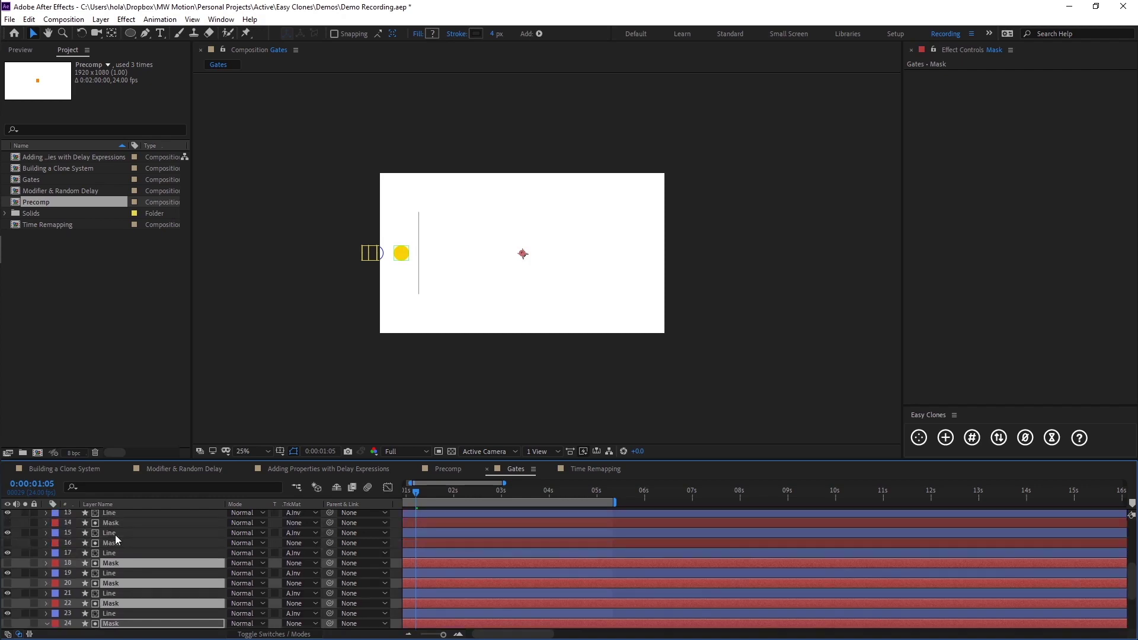
scroll(115, 534, up, 1)
ctrl+click(115, 543)
ctrl+click(115, 523)
scroll(116, 544, up, 1)
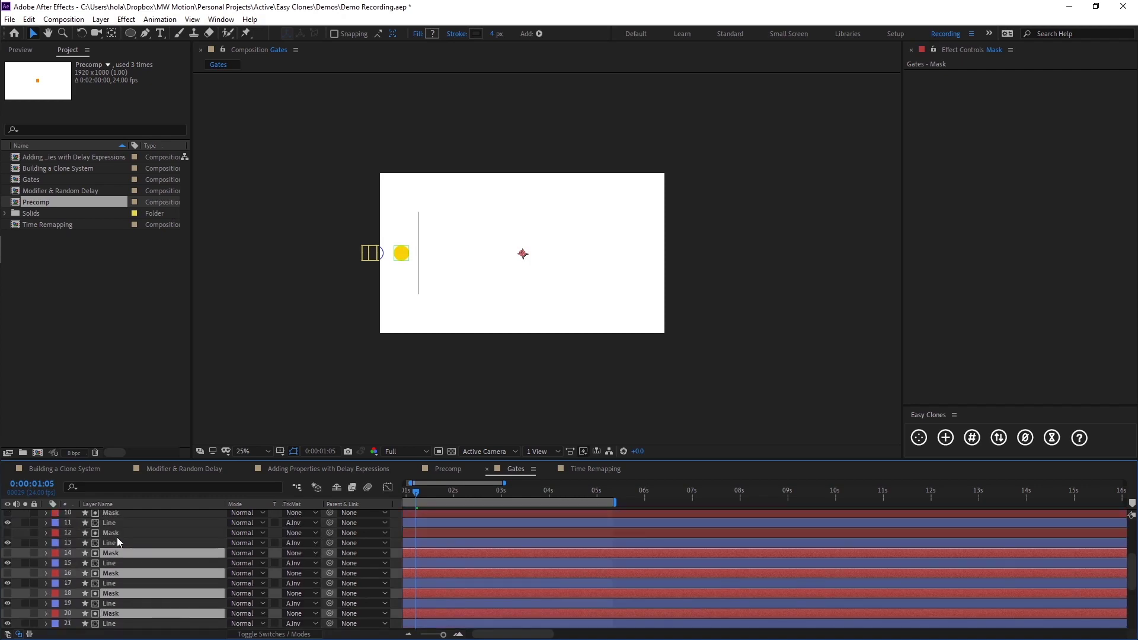
ctrl+click(116, 534)
scroll(117, 542, up, 1)
ctrl+click(119, 540)
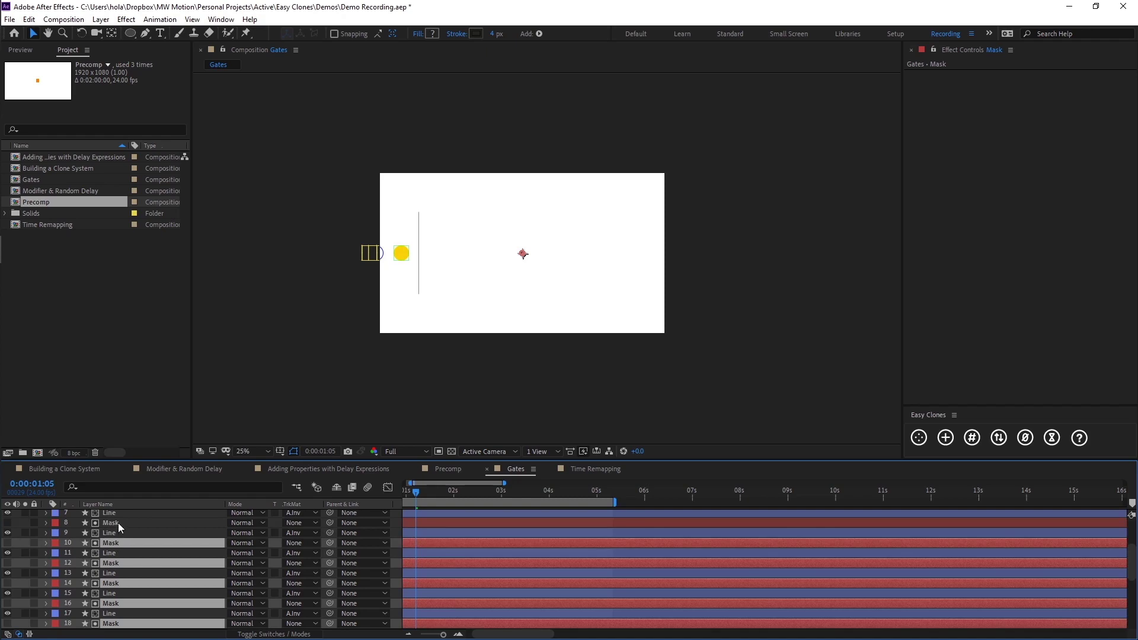
ctrl+click(119, 522)
scroll(121, 548, up, 2)
ctrl+click(122, 565)
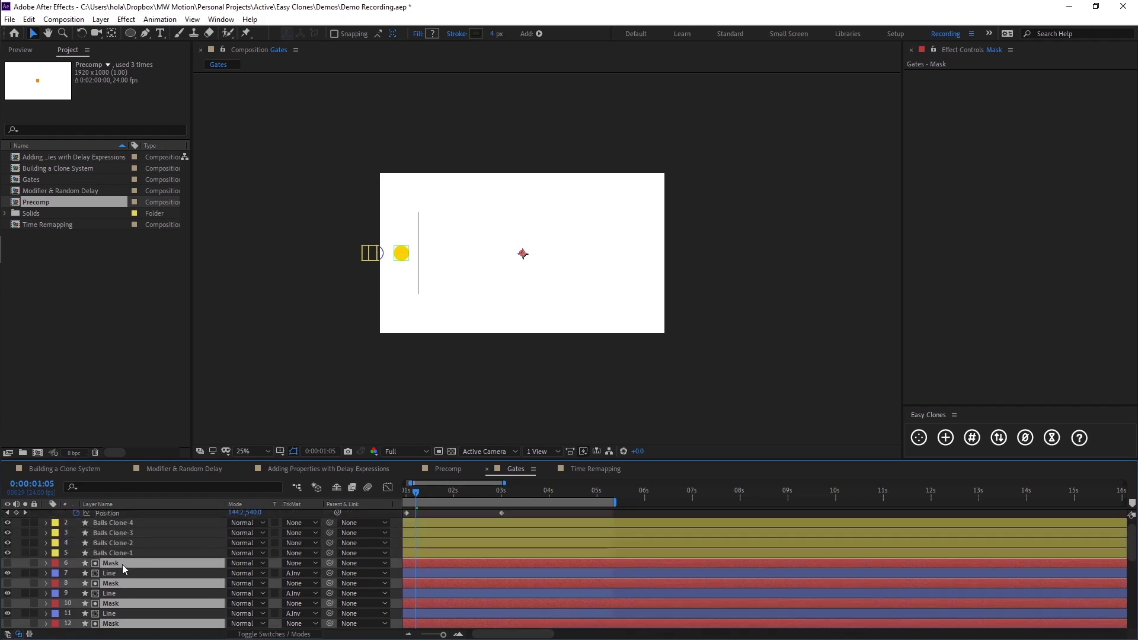
key(ctrl+v)
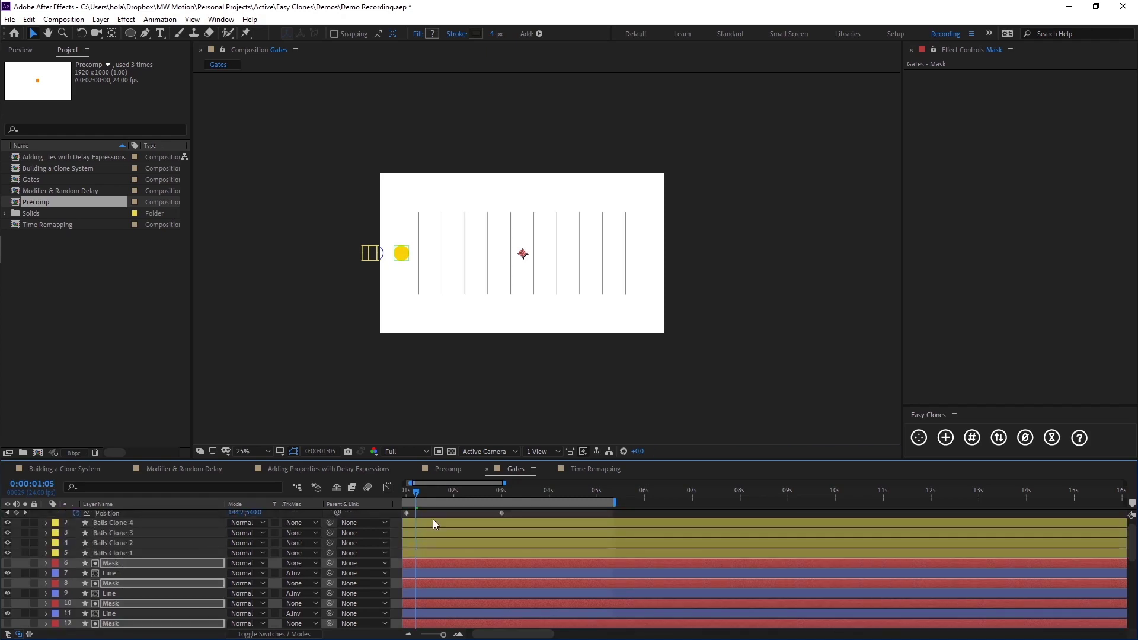
Show only the keyframed properties on all layers and preview the gates opening from the start of the composition.
key(u)
click(461, 543)
scroll(461, 544, up, 6)
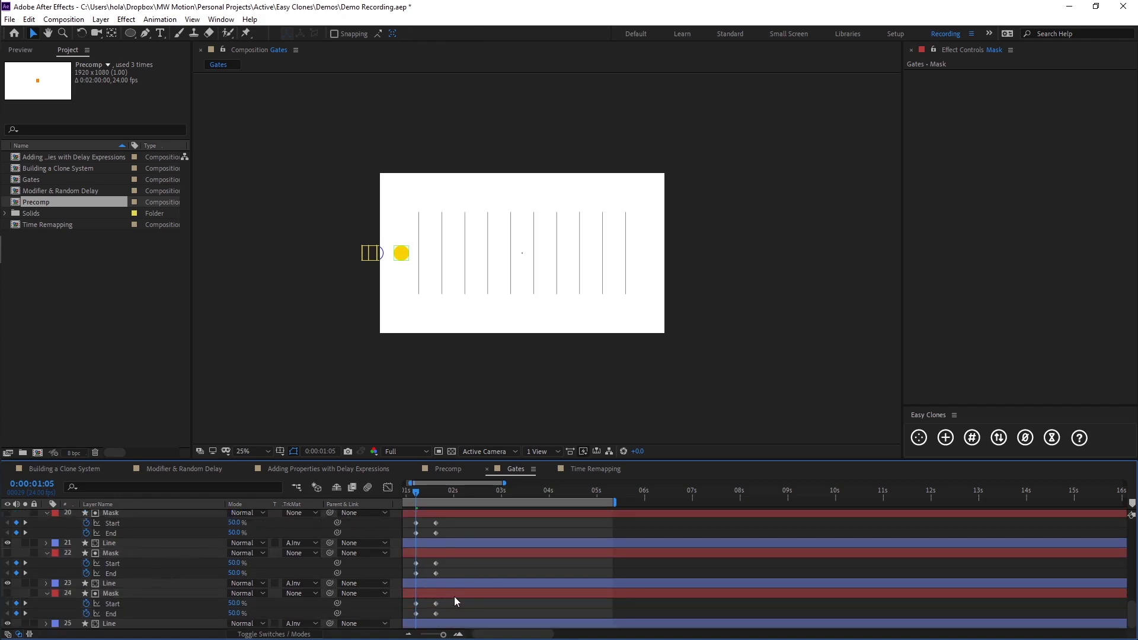
key(ctrl+a)
key(e)
key(e)
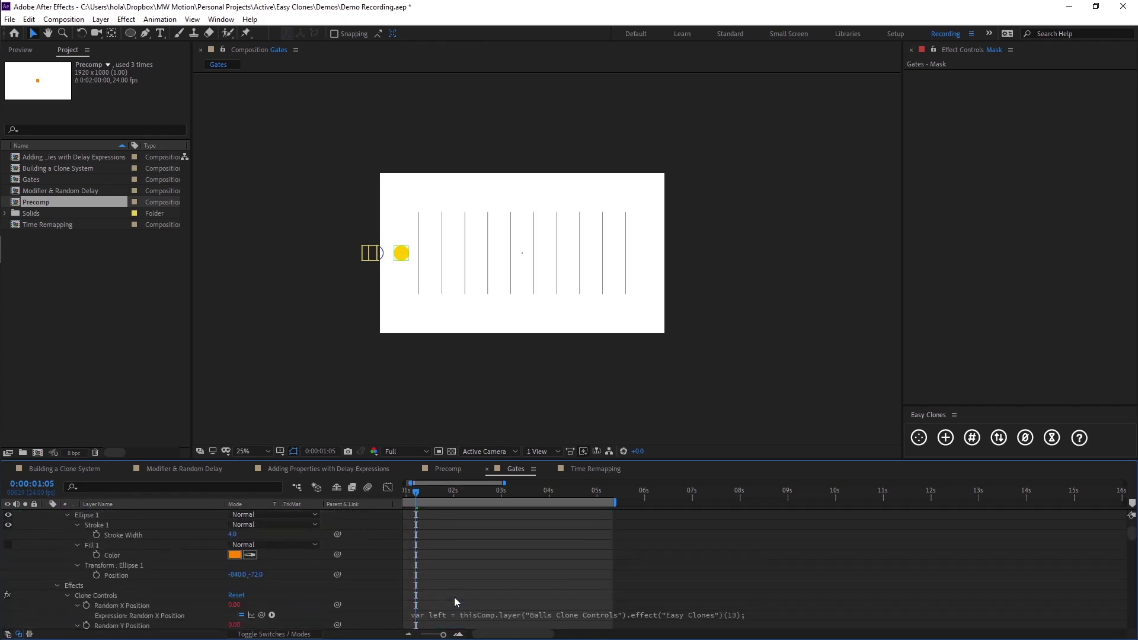
scroll(454, 597, up, 10)
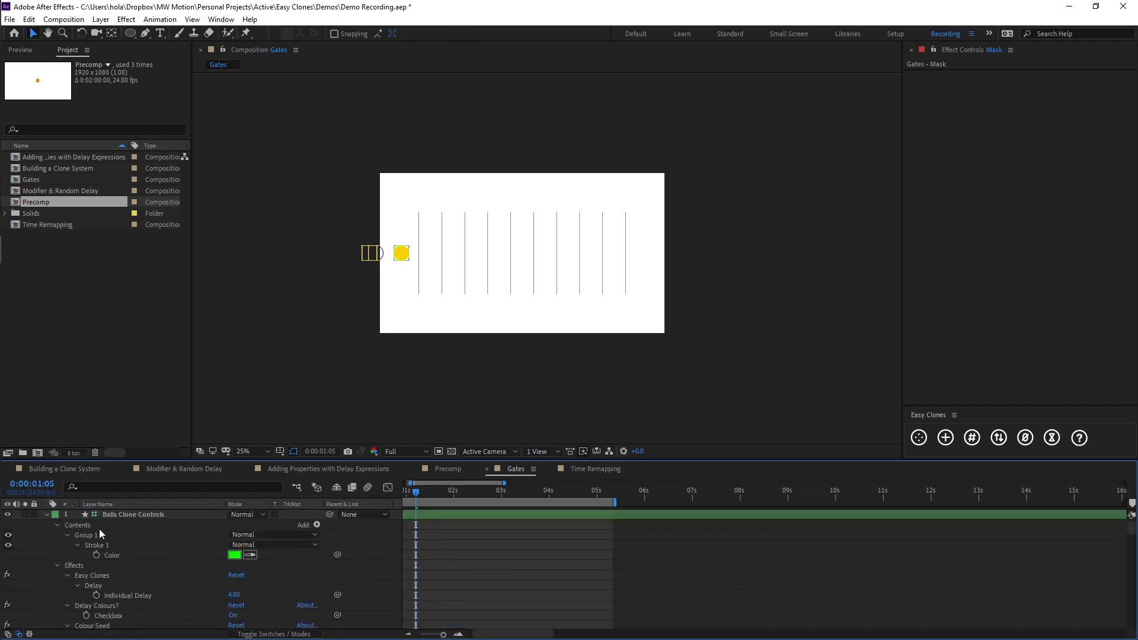
click(136, 513)
key(e)
key(e)
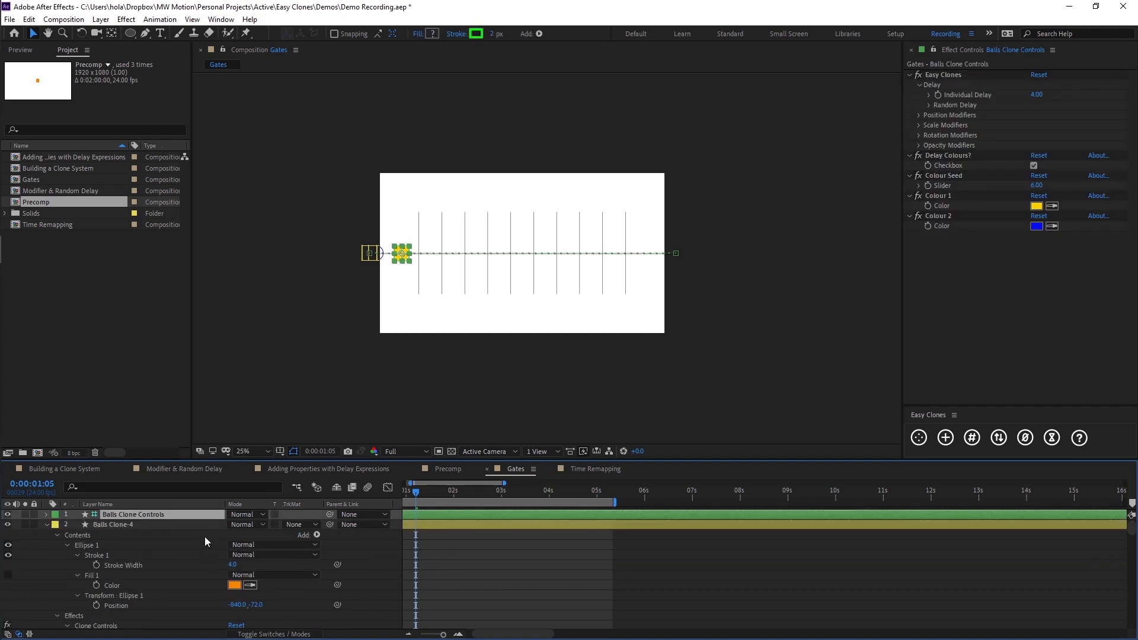
click(444, 573)
key(u)
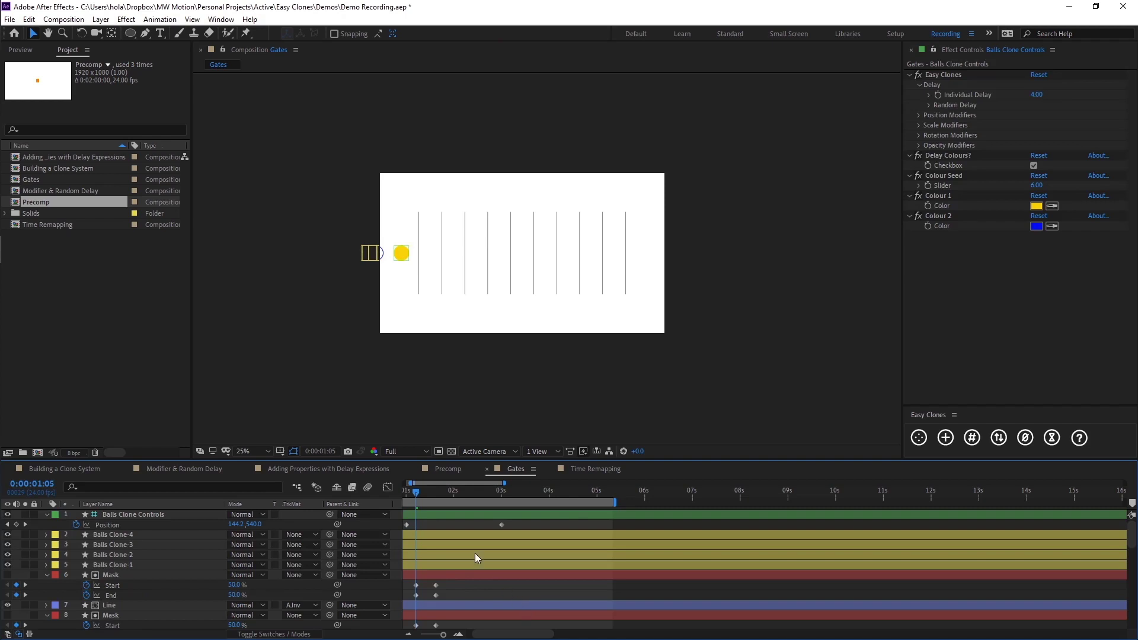
key(Home)
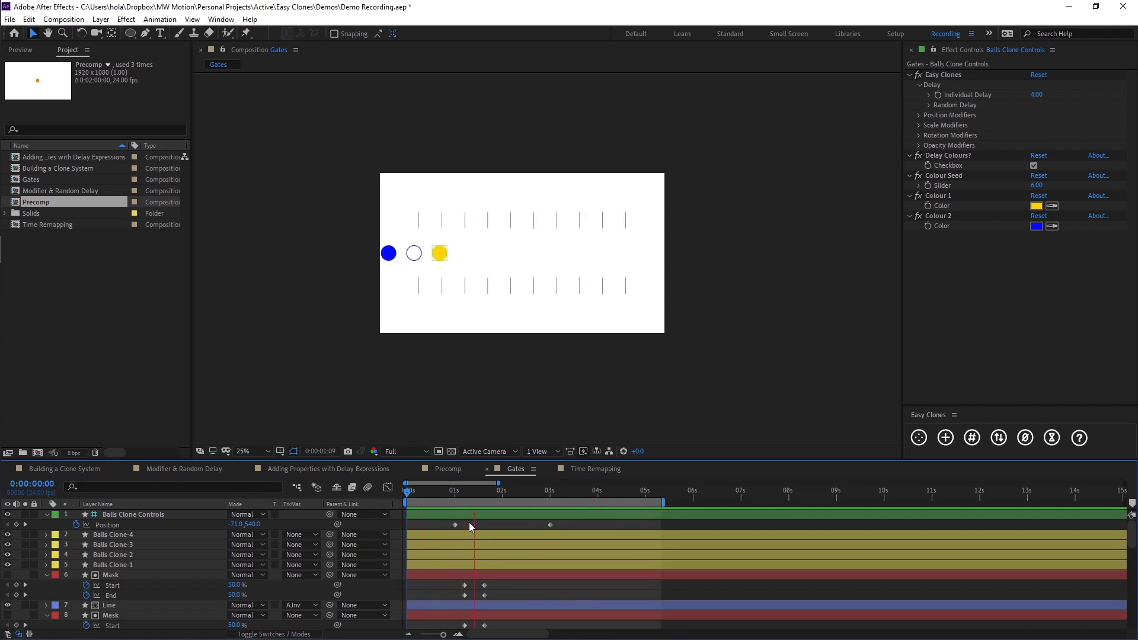
key(space)
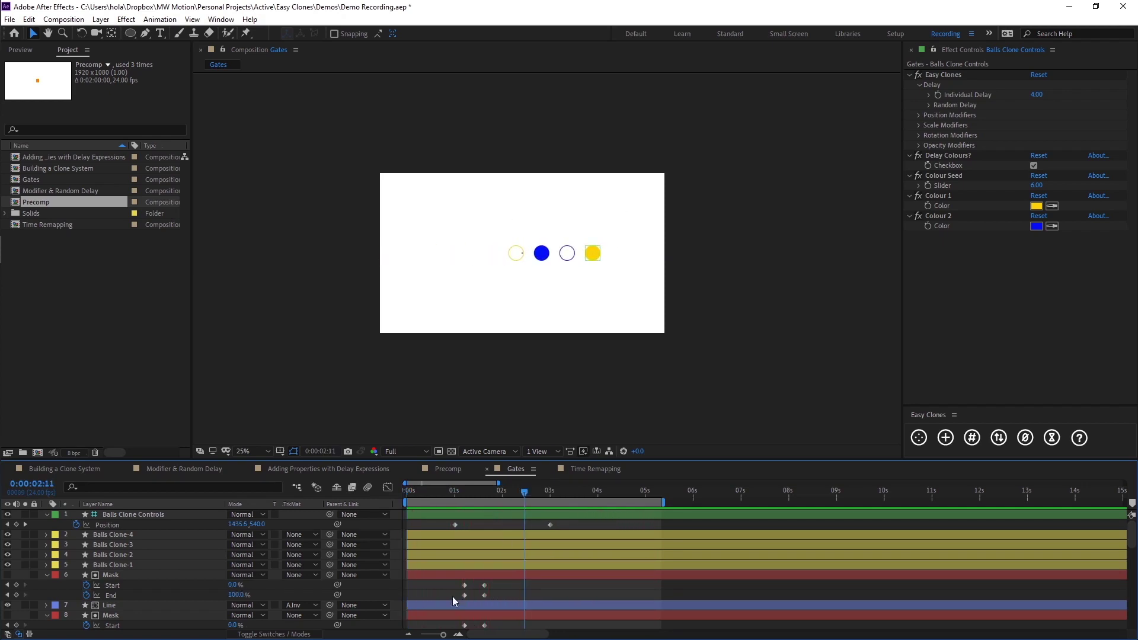
Apply Easy Clones delay expressions linked to the Balls clone system to every mask's Start and End, and preview from 1:00.
drag(477, 585, 504, 633)
click(1051, 438)
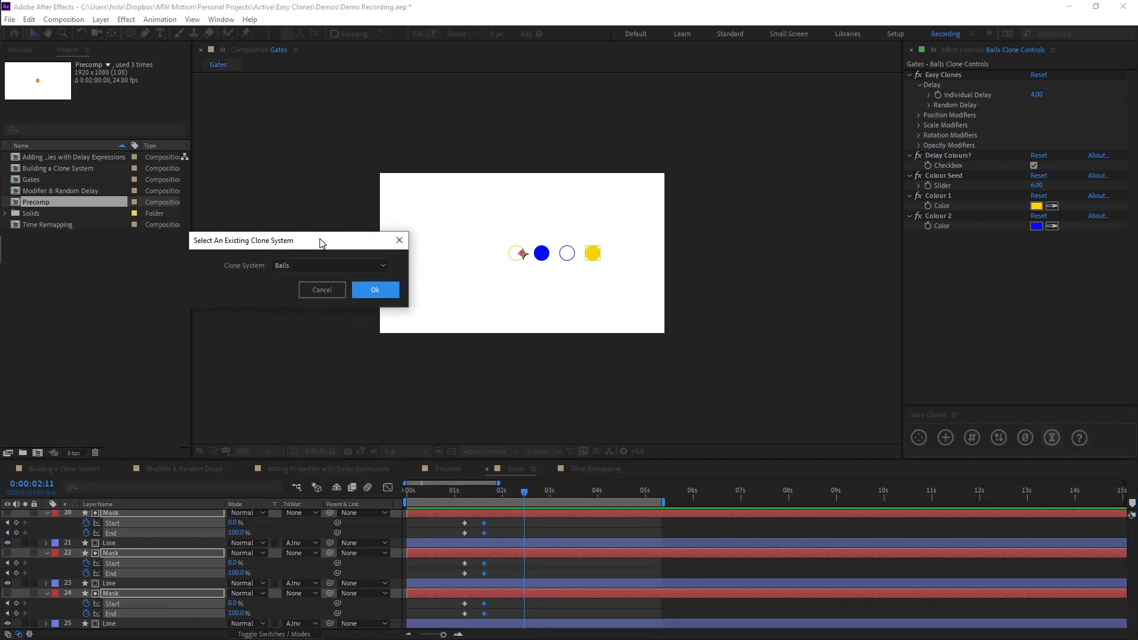
click(364, 298)
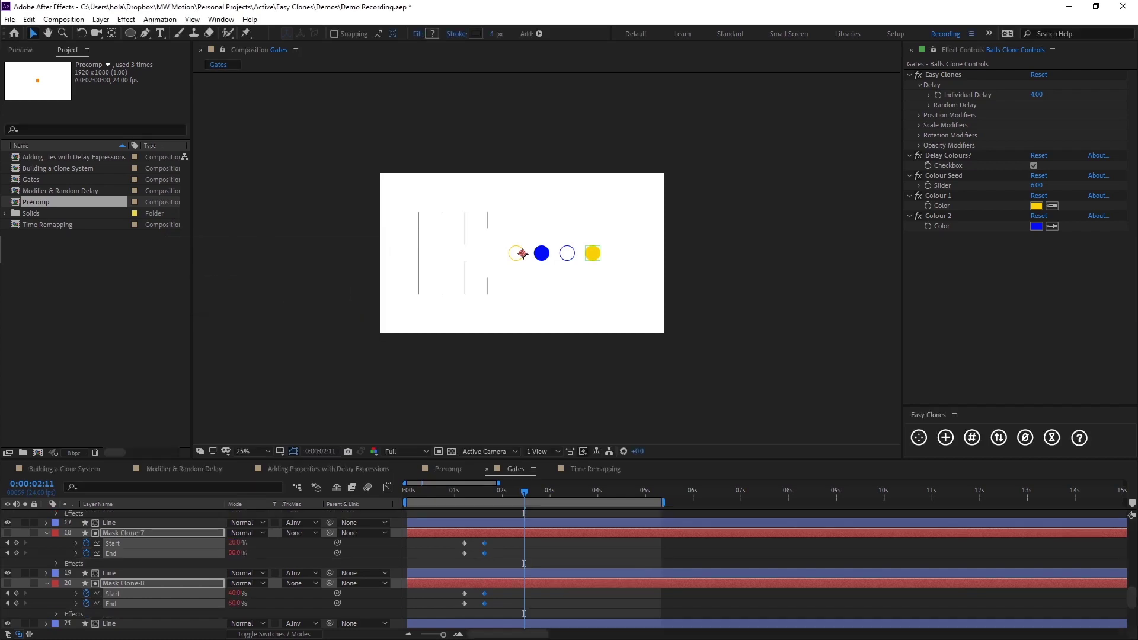
click(556, 562)
drag(513, 498, 452, 500)
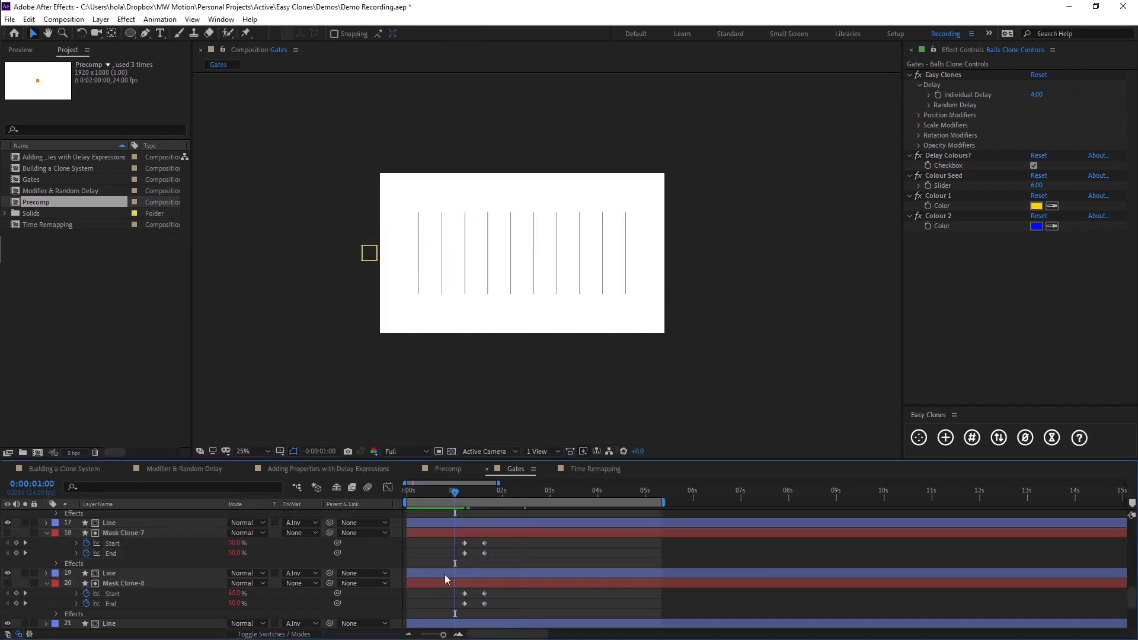
key(space)
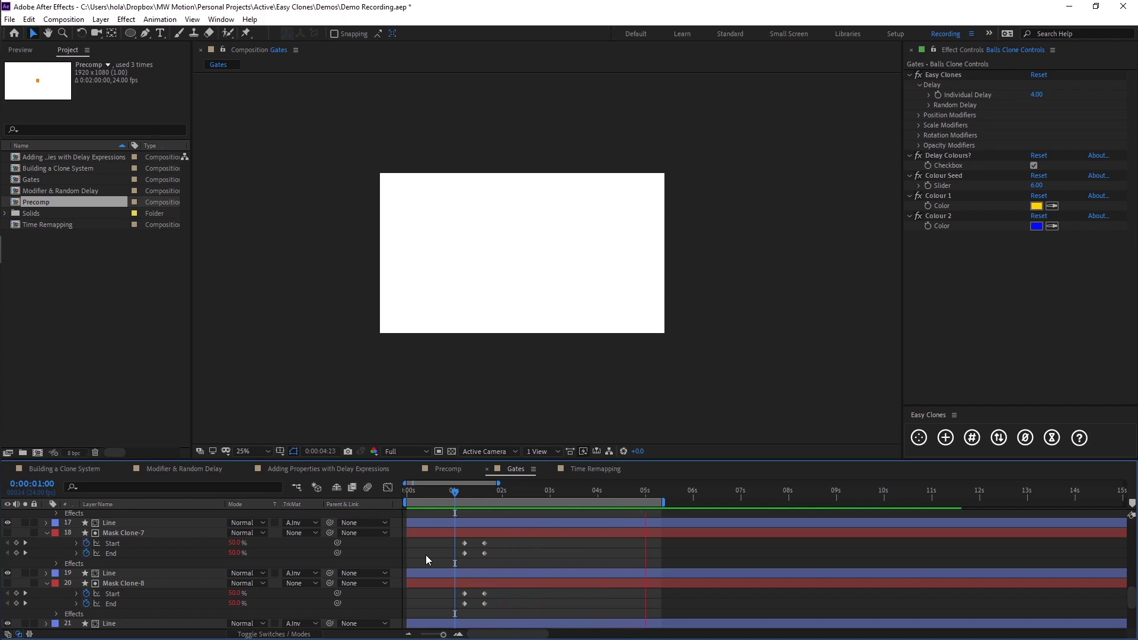
key(space)
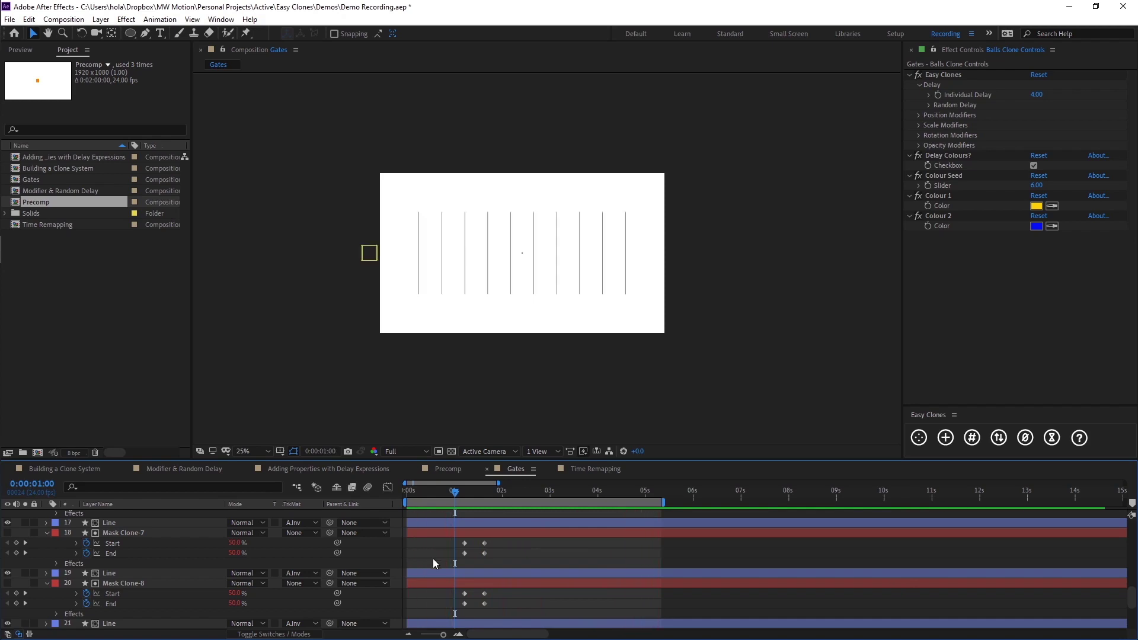
Maximize the timeline with all layers collapsed, mark all ten Line layers as shy and hide the shy layers.
key(grave)
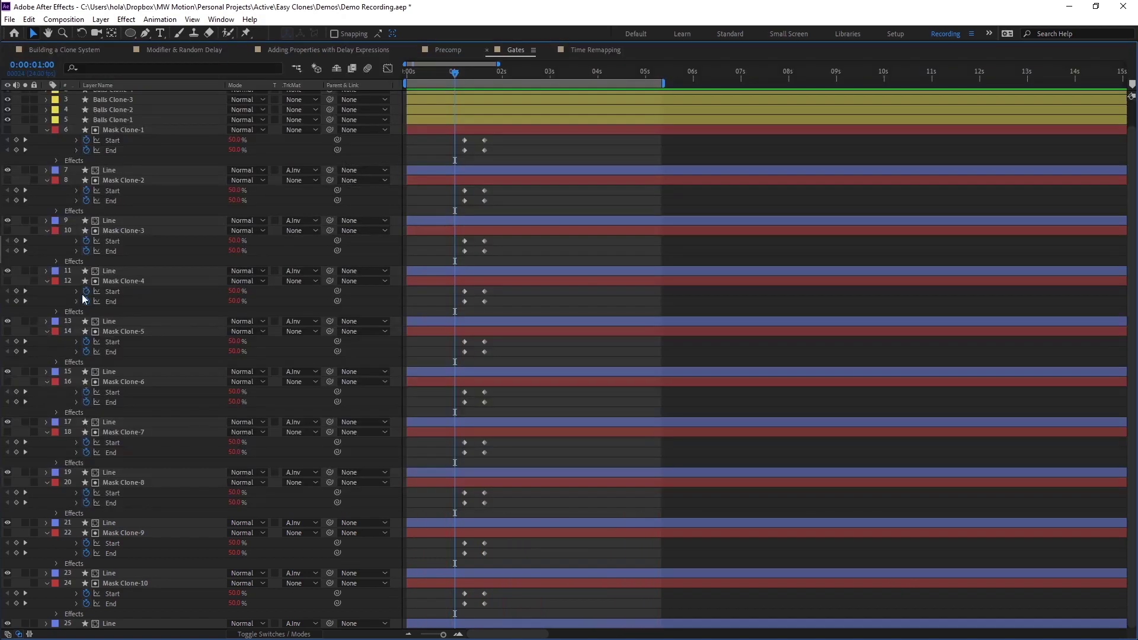
key(ctrl+grave)
click(112, 337)
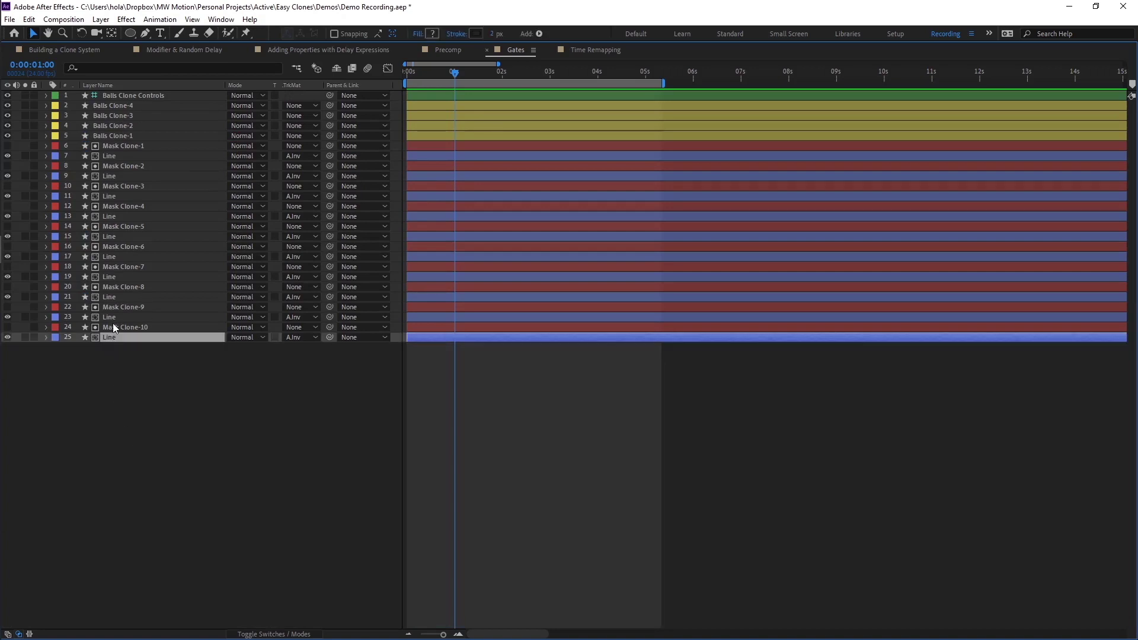
ctrl+click(112, 317)
ctrl+click(112, 297)
ctrl+click(113, 277)
ctrl+click(110, 257)
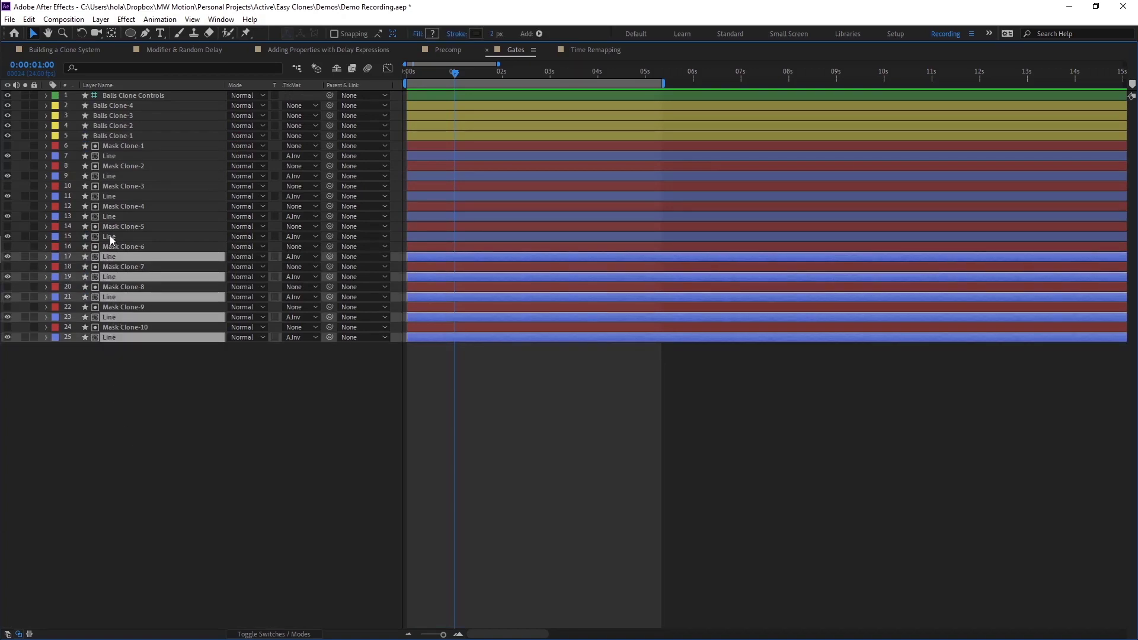
ctrl+click(109, 236)
ctrl+click(111, 216)
ctrl+click(112, 196)
ctrl+click(112, 176)
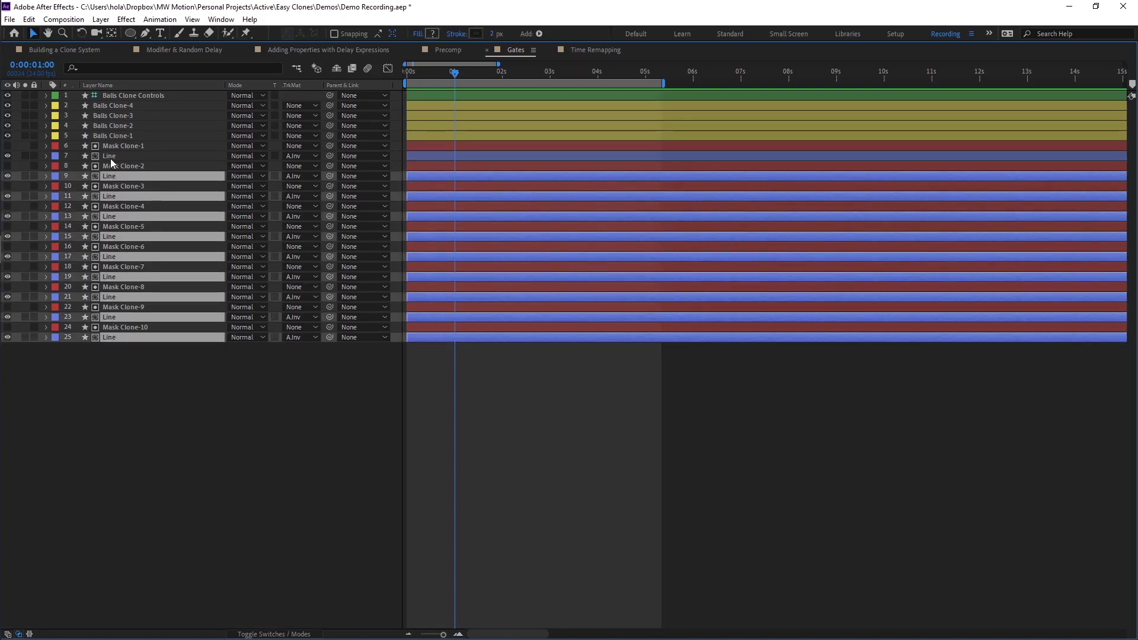
ctrl+click(110, 156)
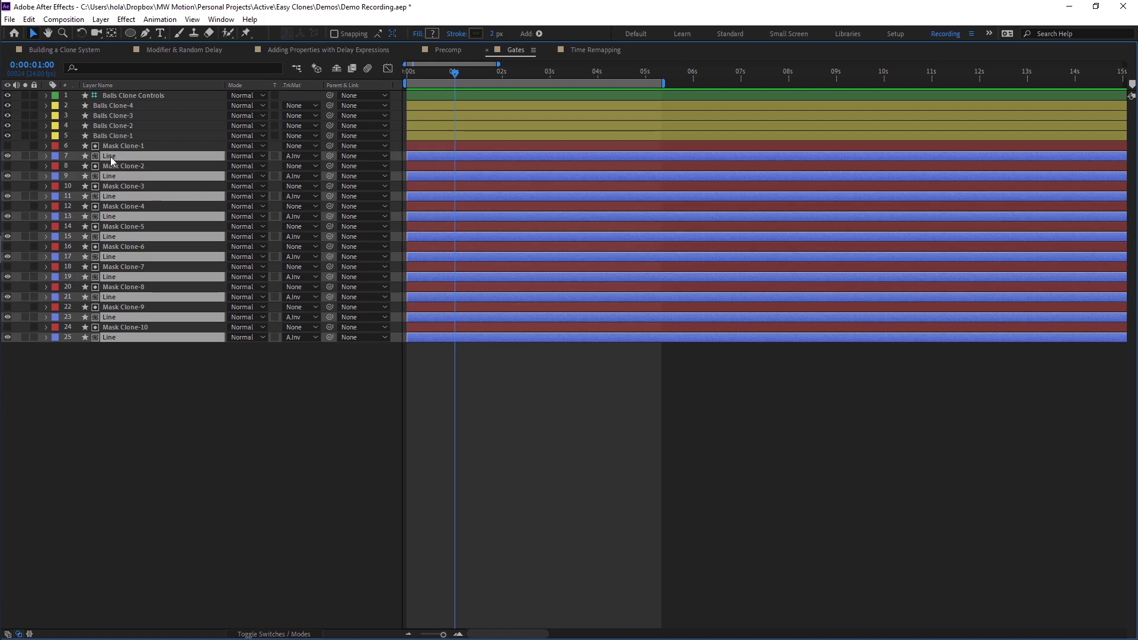
click(292, 634)
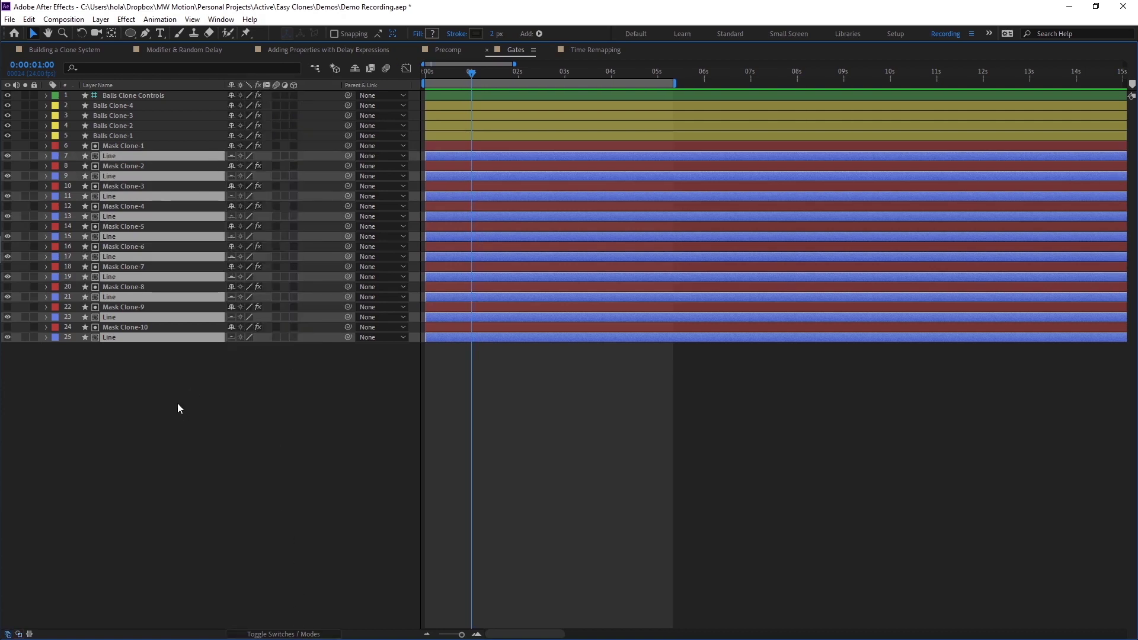
key(ctrl+shift+h)
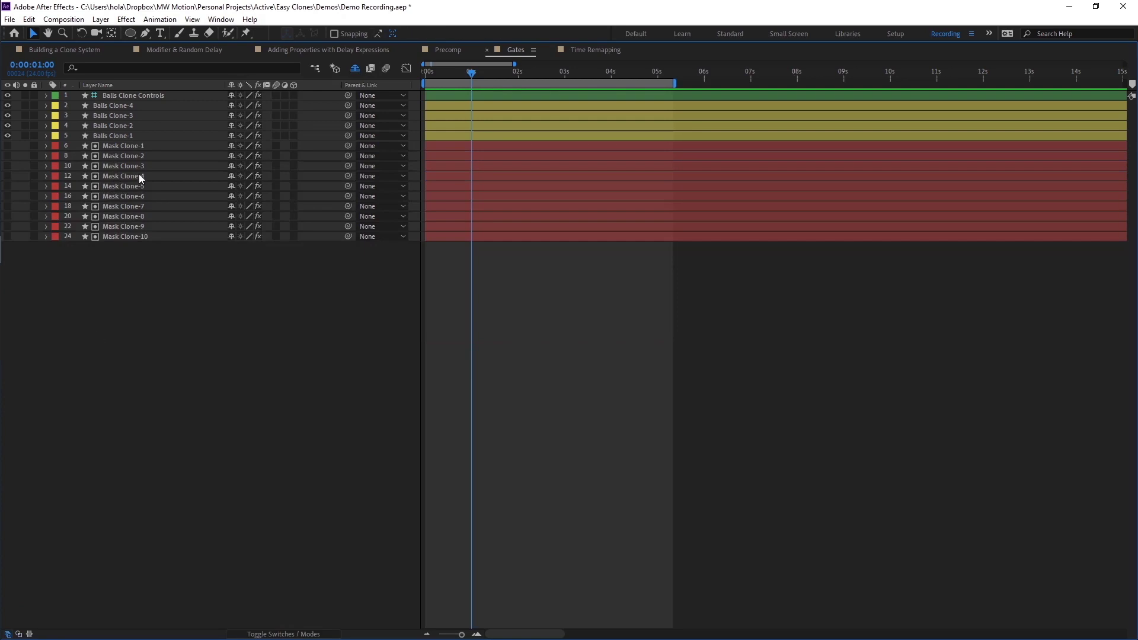
Select all the Mask Clone layers from the lowest up and renumber them with Easy Clones, so the lowest is Mask Clone-1 and layer 6 is Mask Clone-10.
click(140, 146)
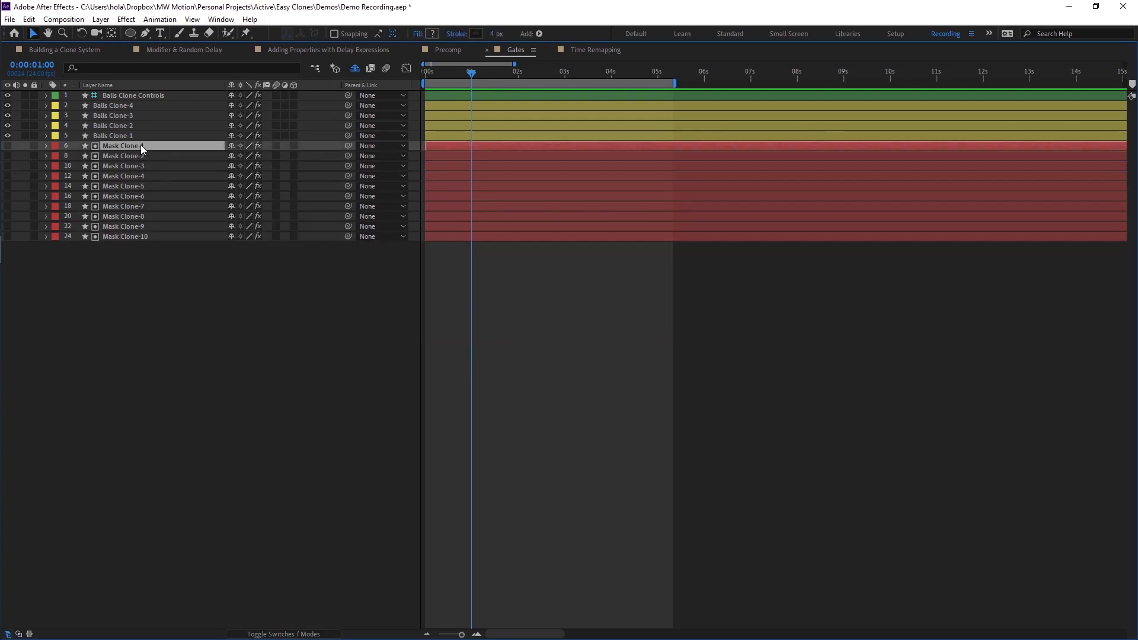
click(147, 236)
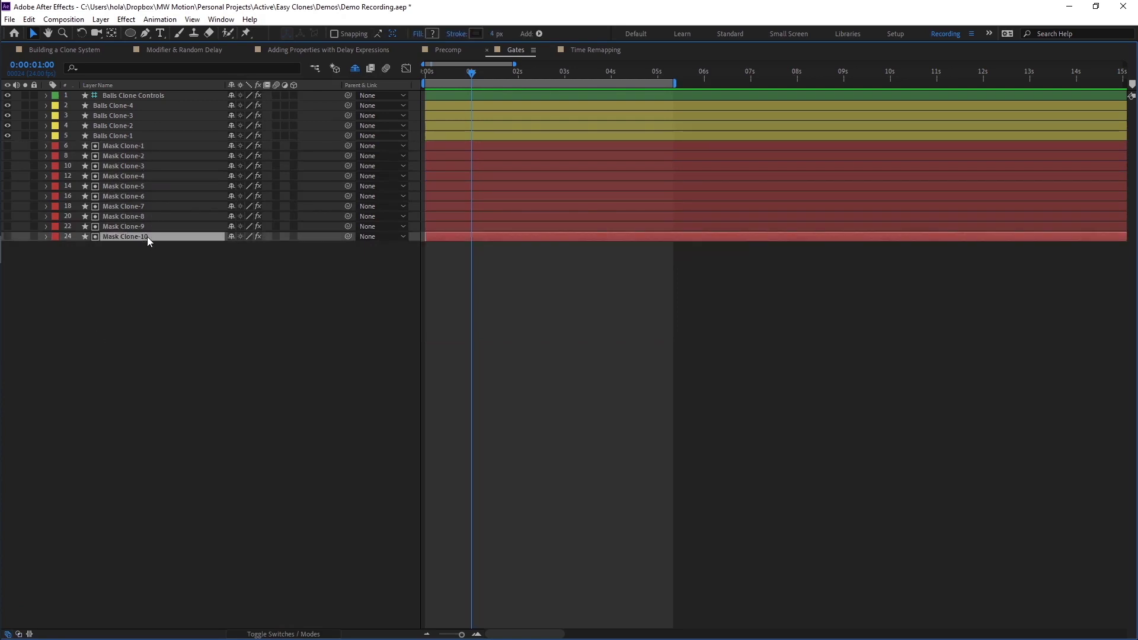
shift+click(144, 141)
ctrl+click(132, 136)
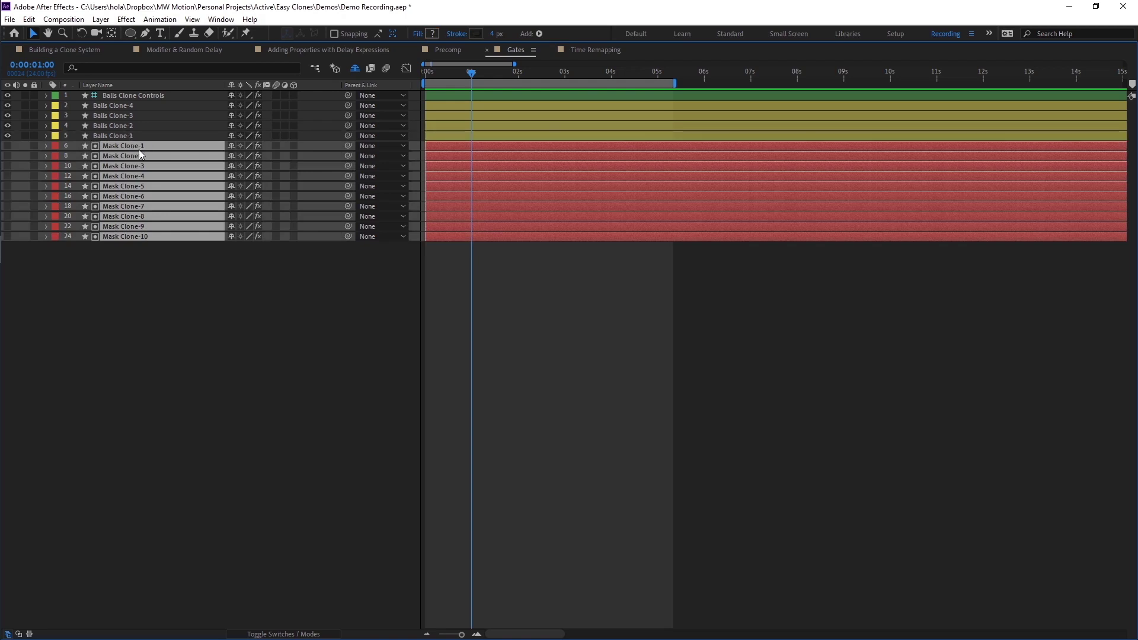
key(grave)
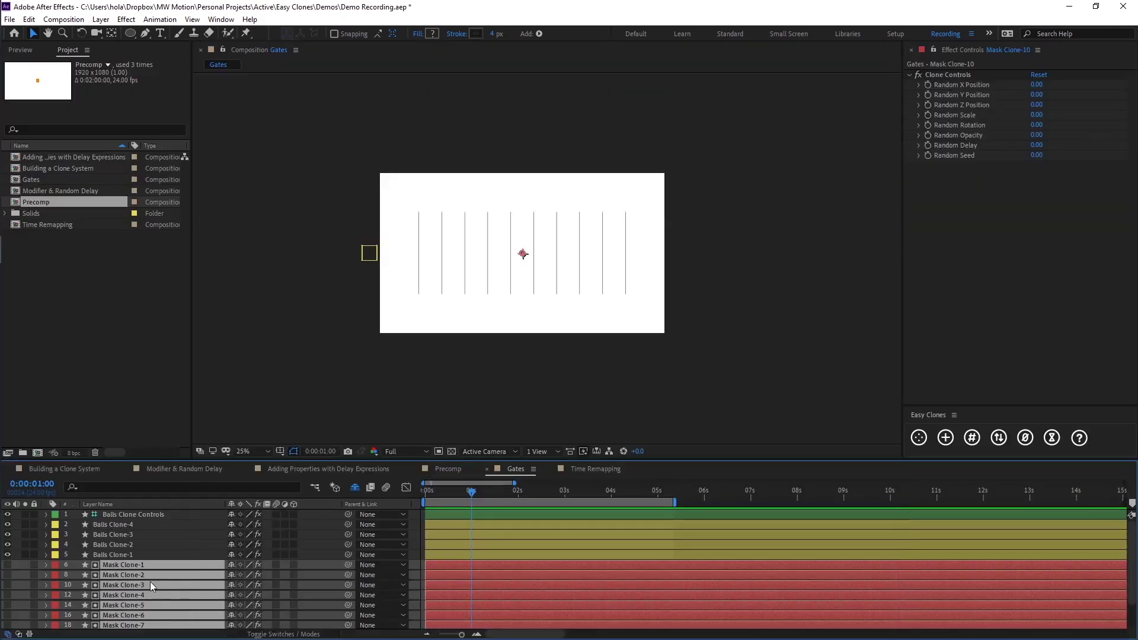
scroll(151, 582, down, 1)
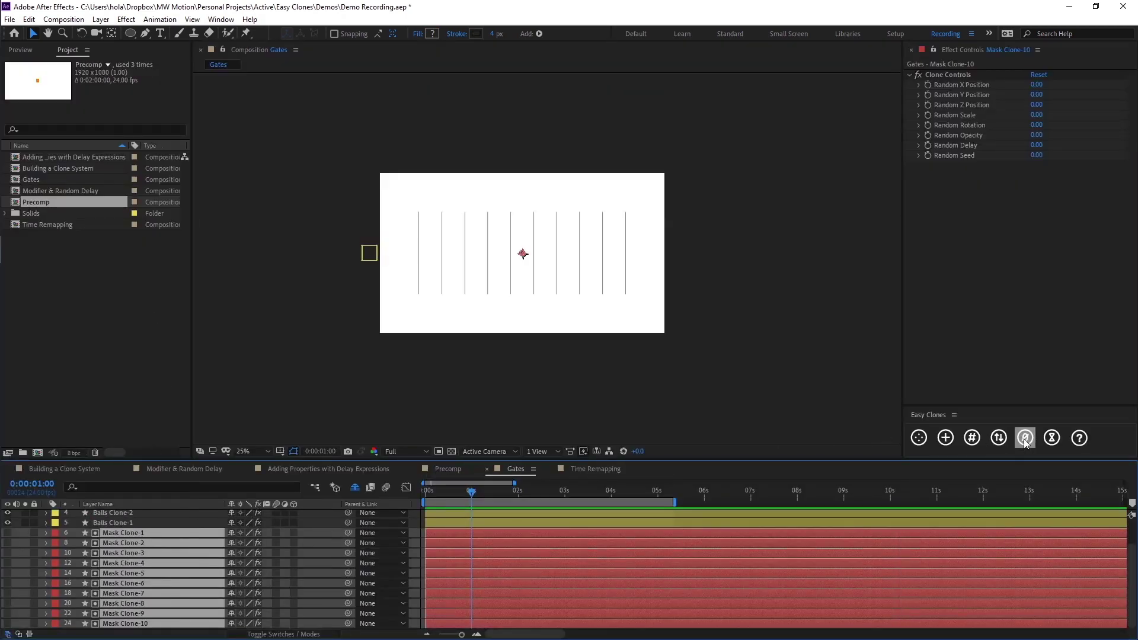
click(972, 439)
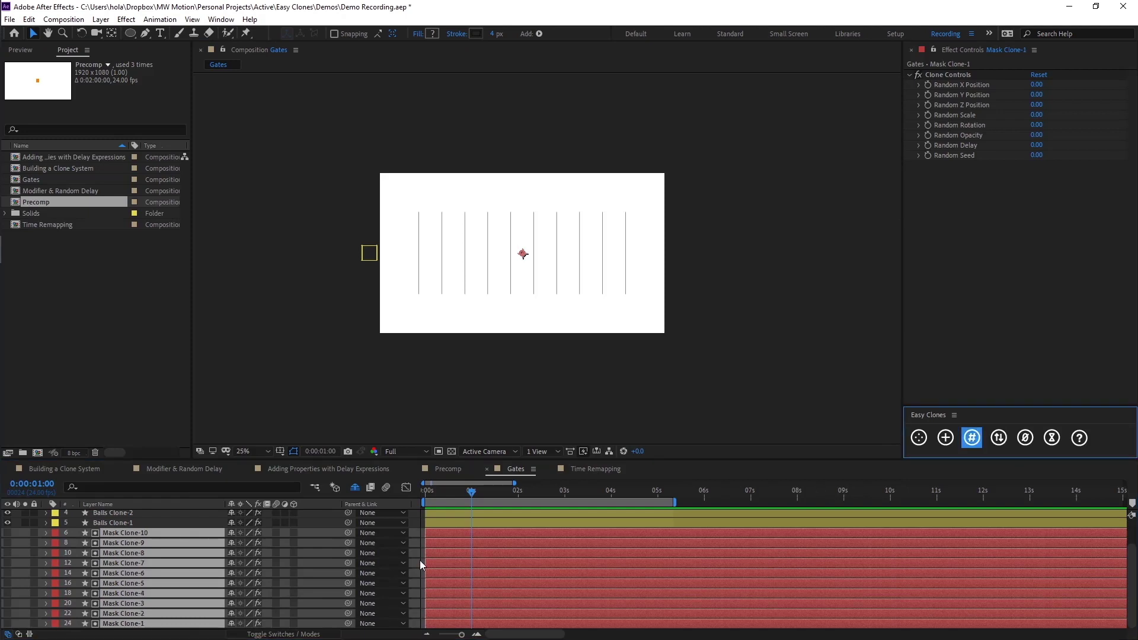
click(411, 538)
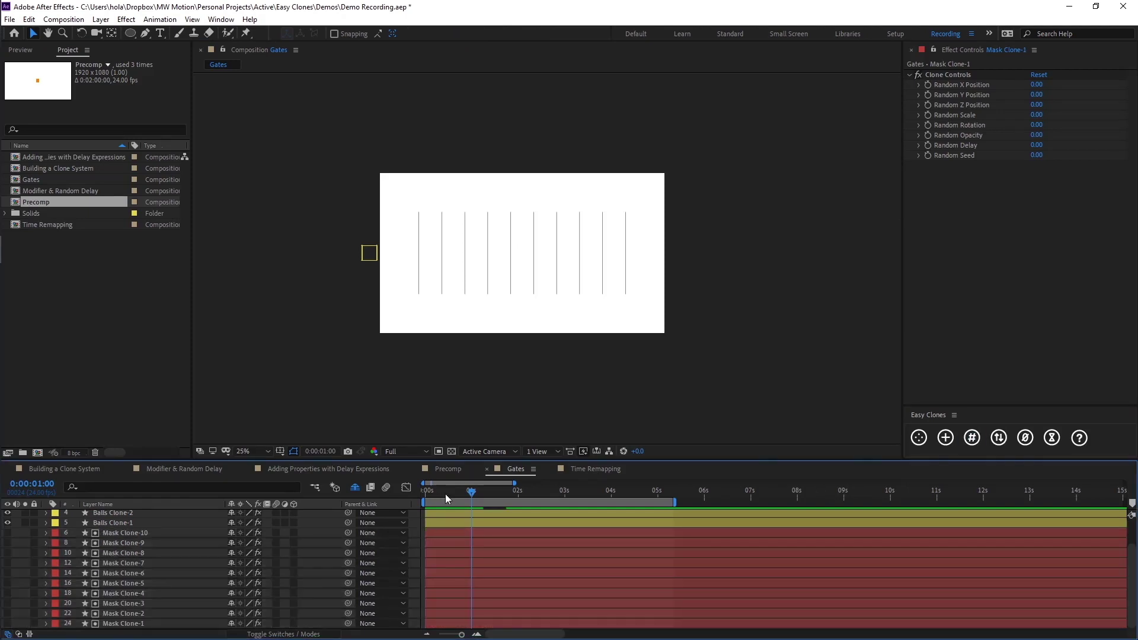
Preview the gates opening and inspect the gaps around the balls up close at 1:11.
key(space)
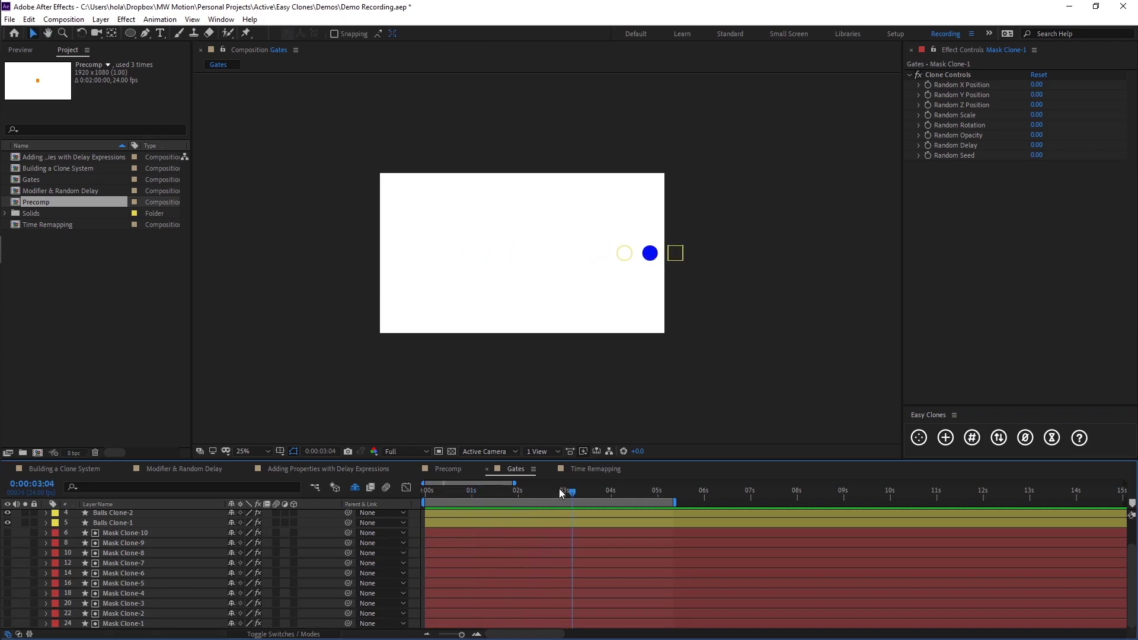
mouse_move(492, 499)
mouse_down()
mouse_move(468, 499)
mouse_move(493, 489)
mouse_up()
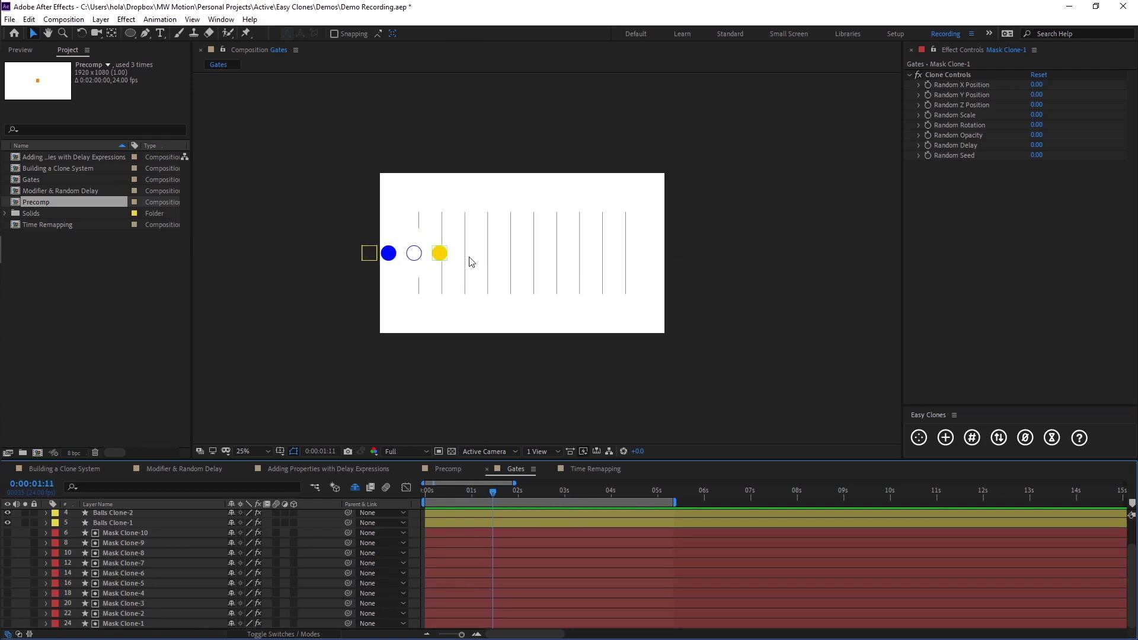
scroll(437, 247, up, 4)
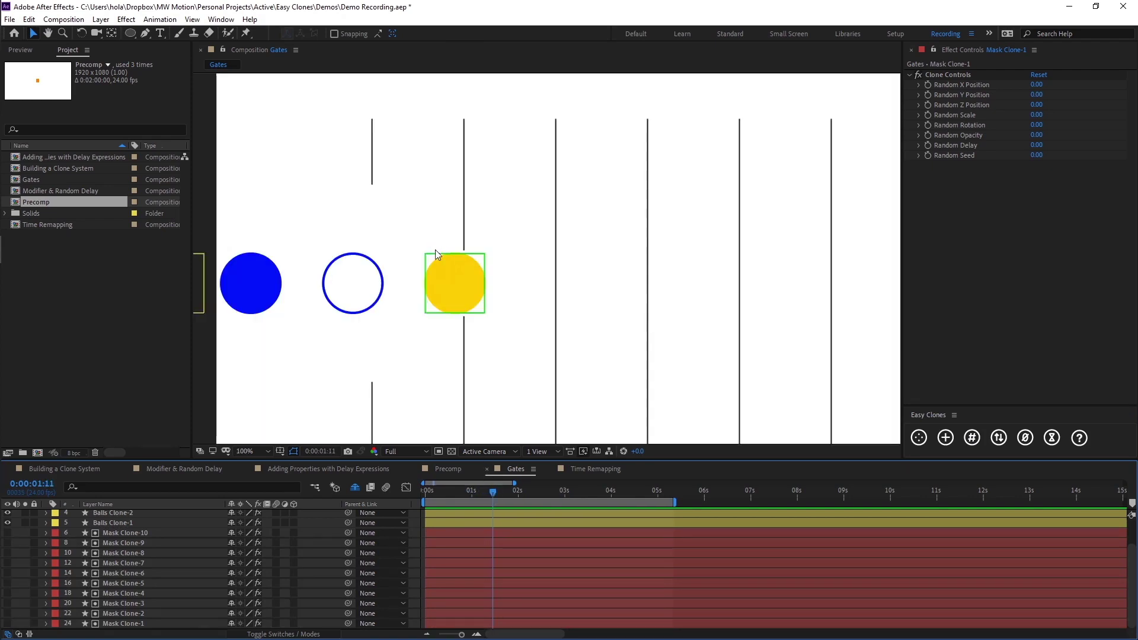
scroll(435, 250, down, 2)
Reveal the keyframed properties of all the Mask Clone layers and shift all their Start and End keyframes one frame earlier.
drag(492, 489, 311, 507)
click(158, 532)
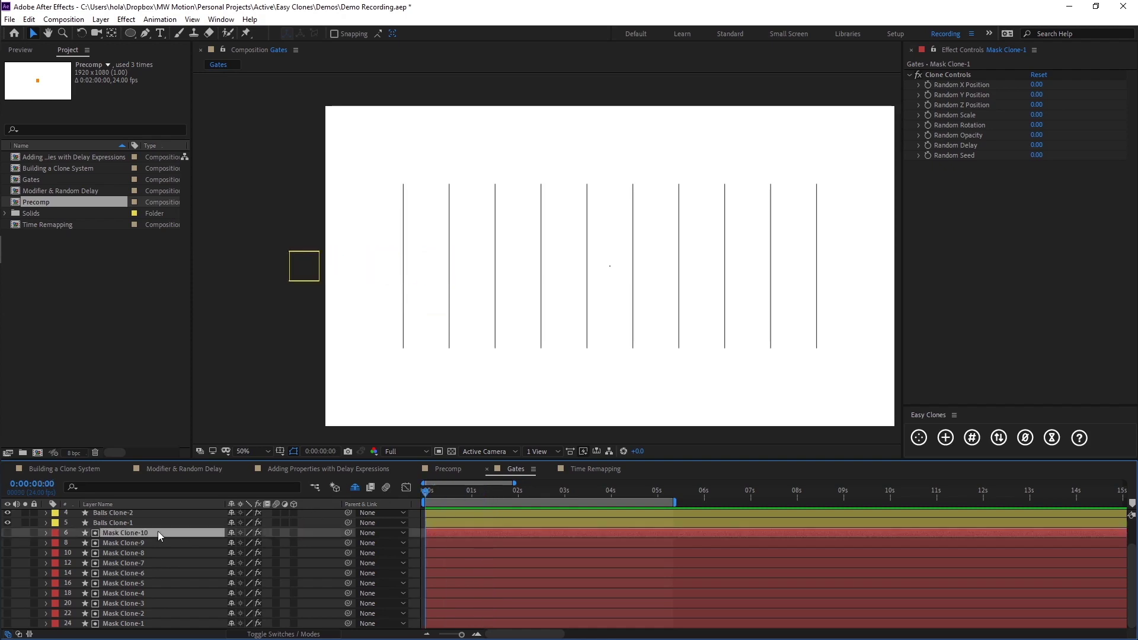
shift+click(153, 624)
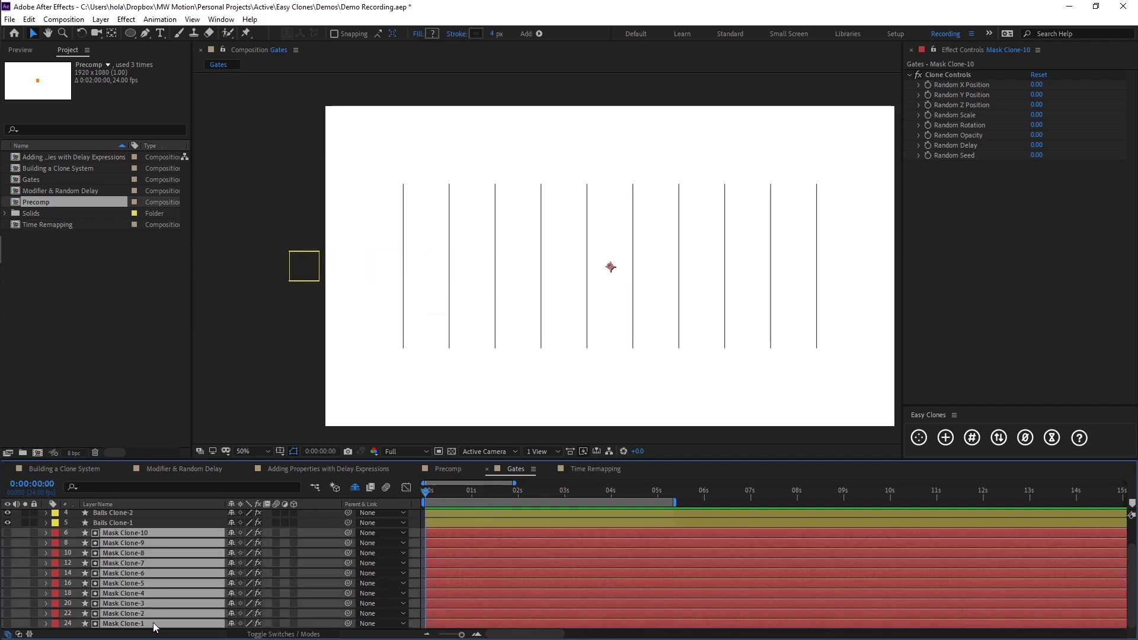
key(u)
scroll(470, 560, down, 4)
scroll(470, 589, down, 3)
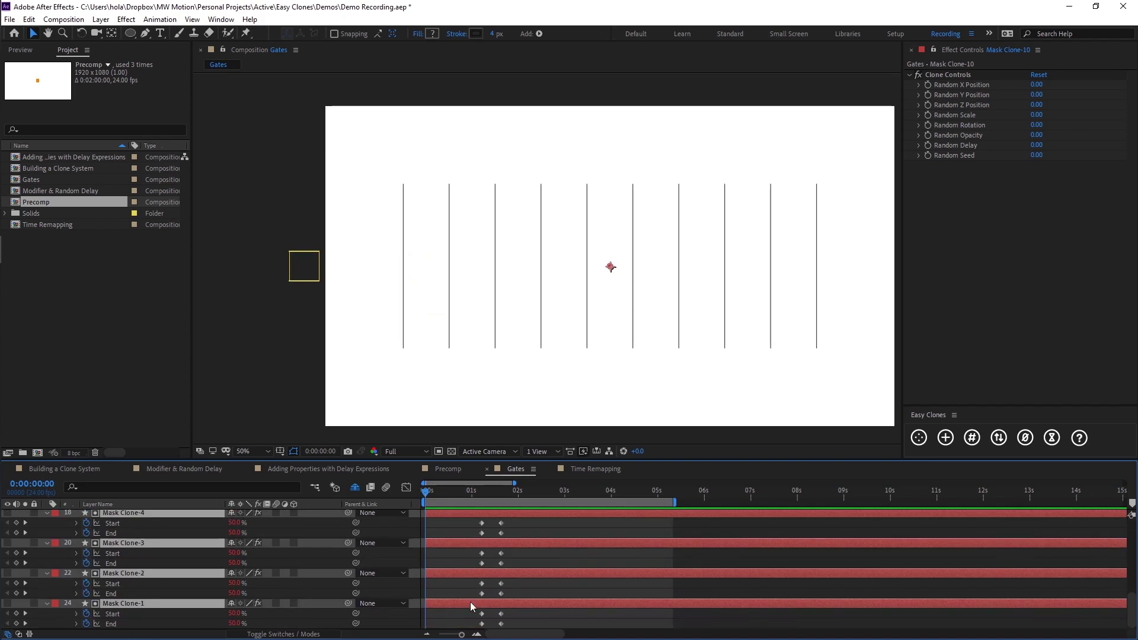
drag(469, 624, 536, 489)
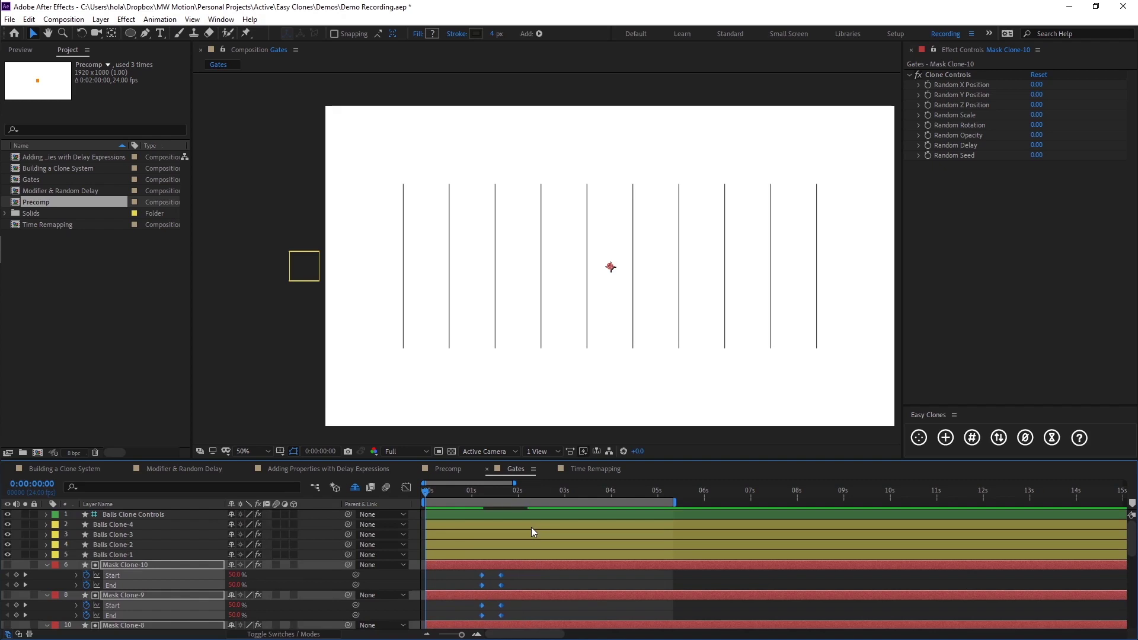
key(alt+Left)
click(517, 590)
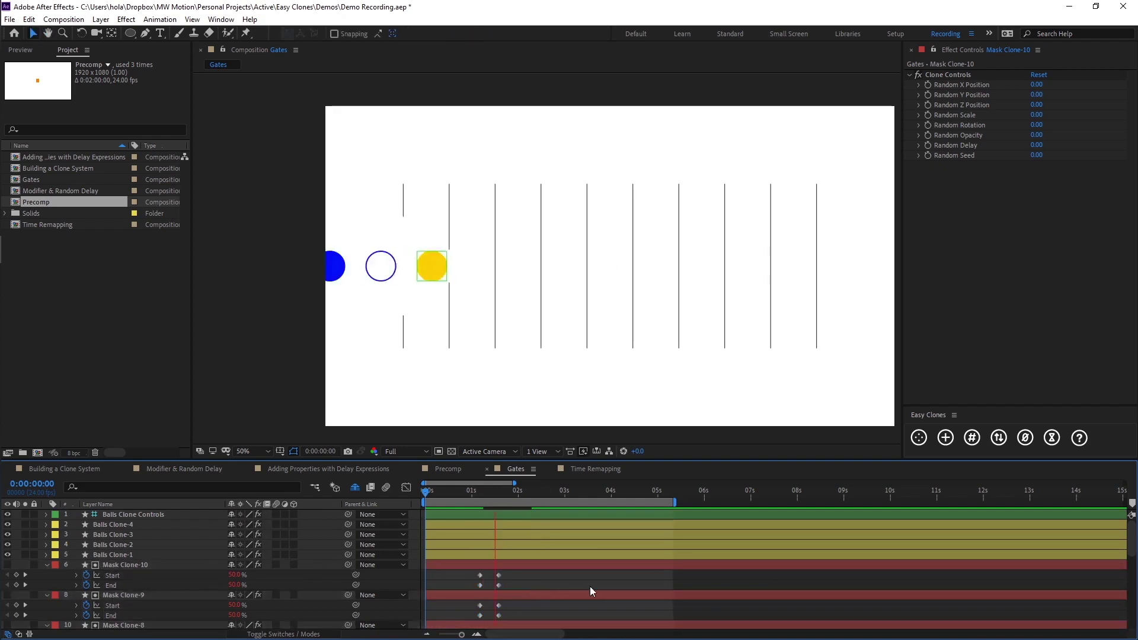
Preview the timing, check the gates at 1:15, and shift all the masks' Start and End keyframes one more frame earlier.
key(space)
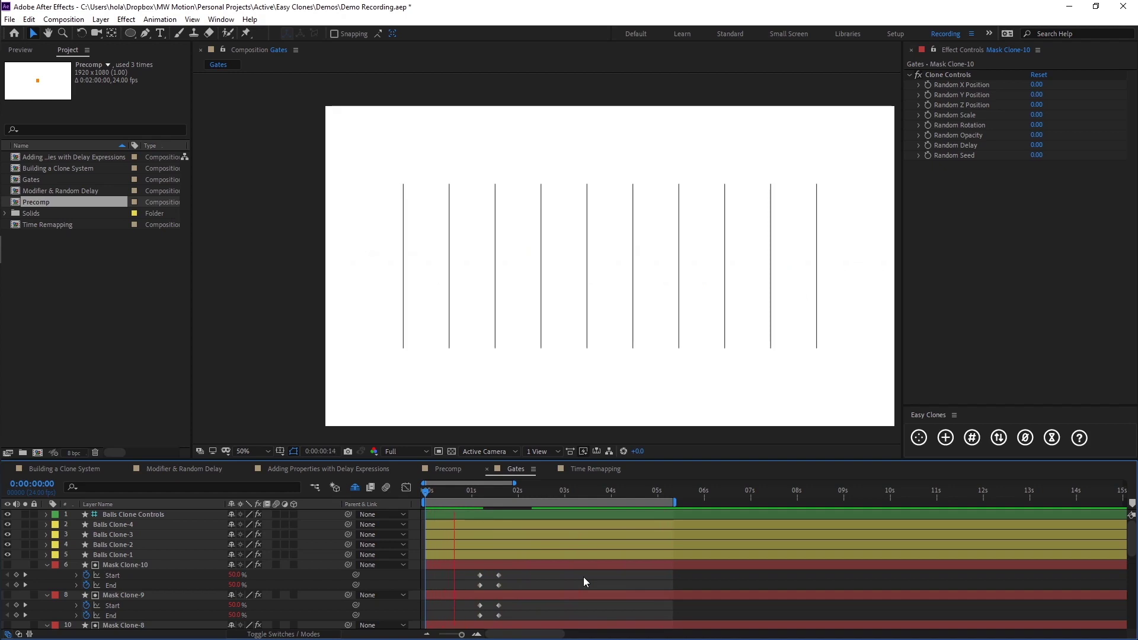
key(space)
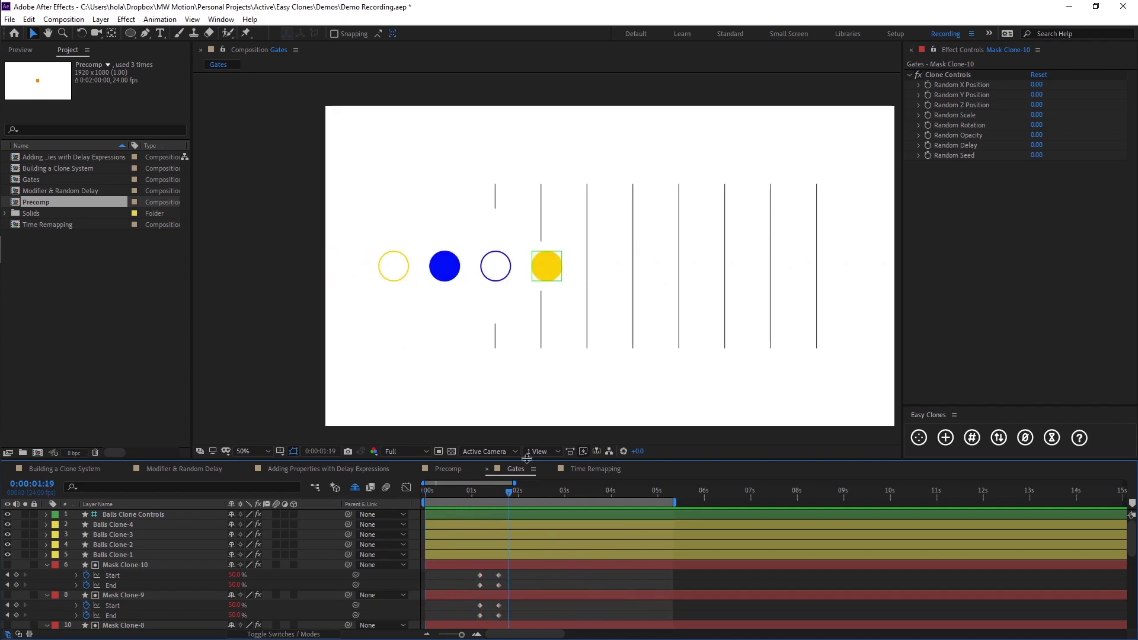
drag(508, 490, 502, 492)
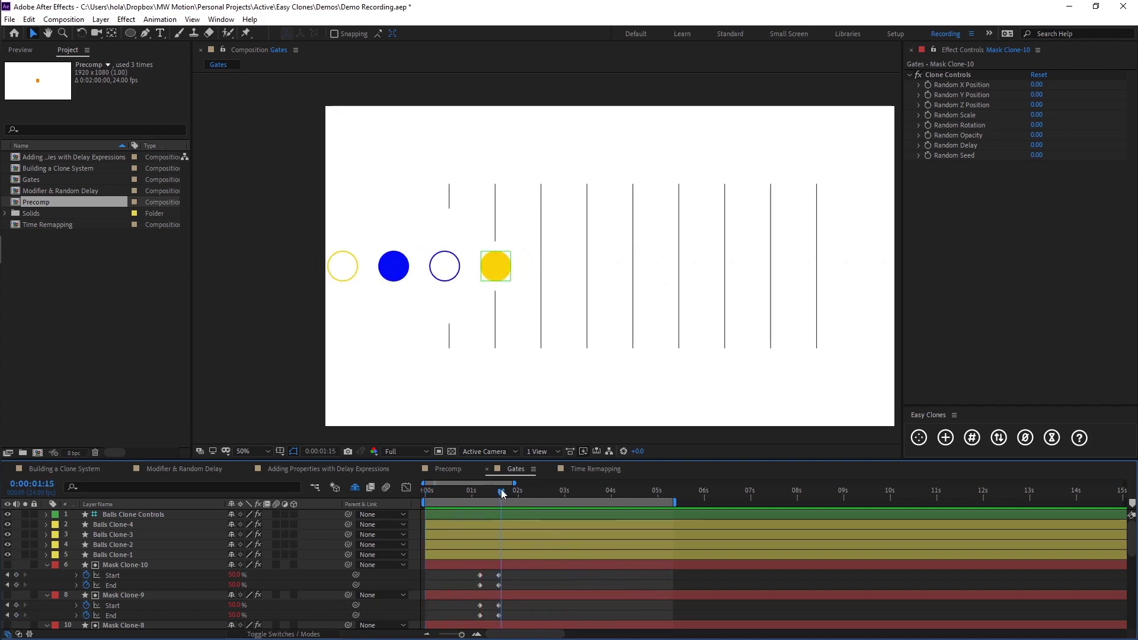
drag(470, 575, 533, 627)
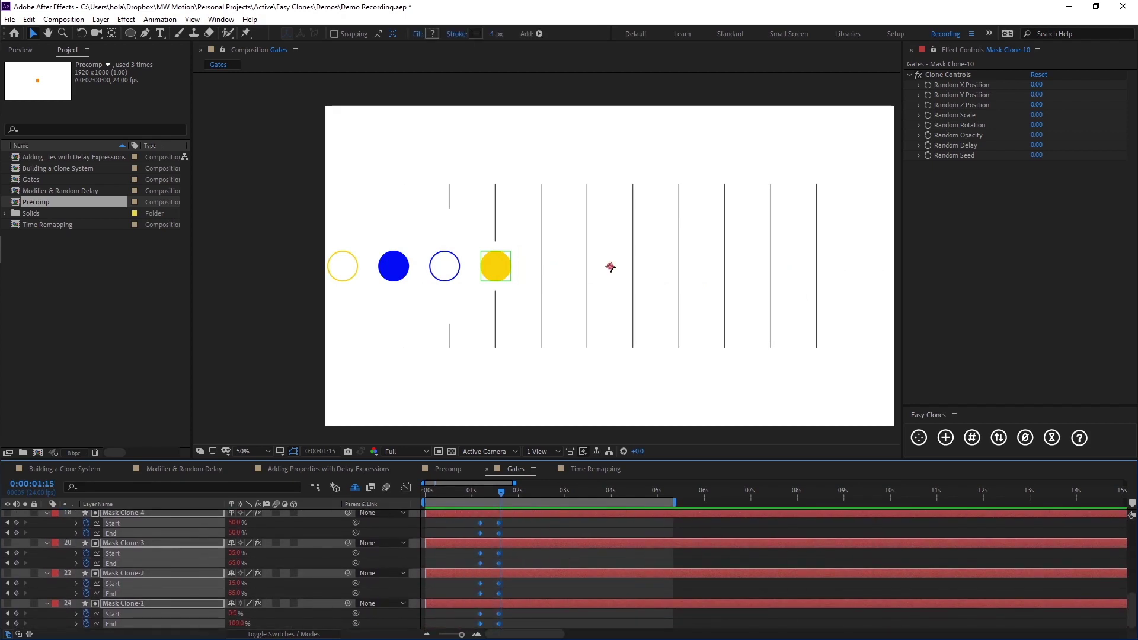
click(511, 617)
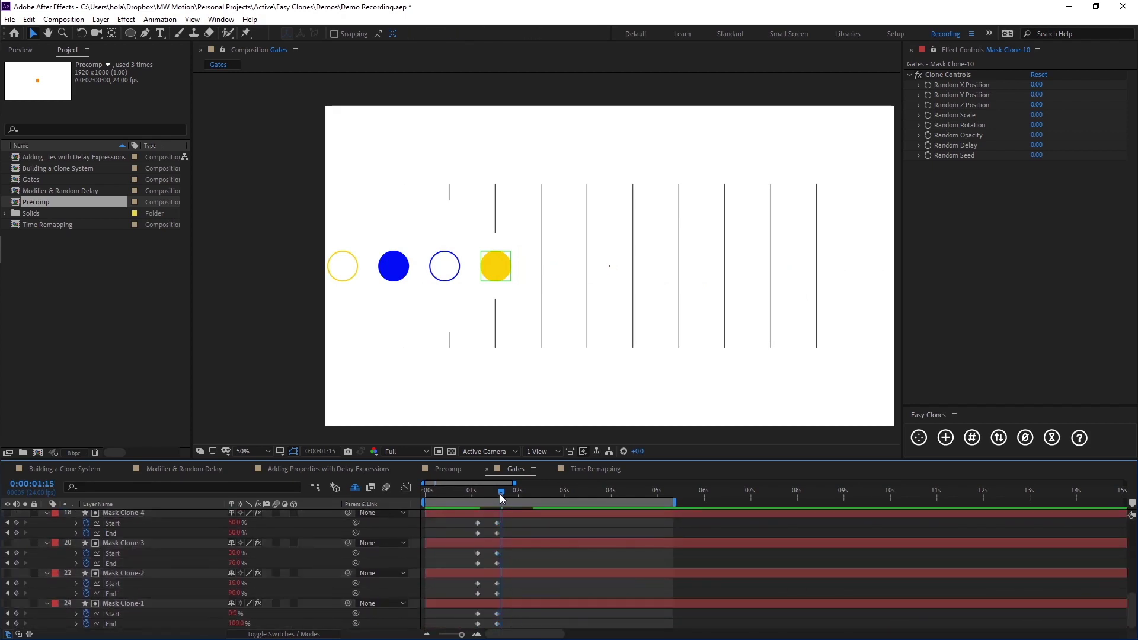
Copy the first Start and End keyframes of Mask Clone-1 and paste them at 2:02 as closing keyframes.
drag(501, 493, 520, 496)
click(477, 614)
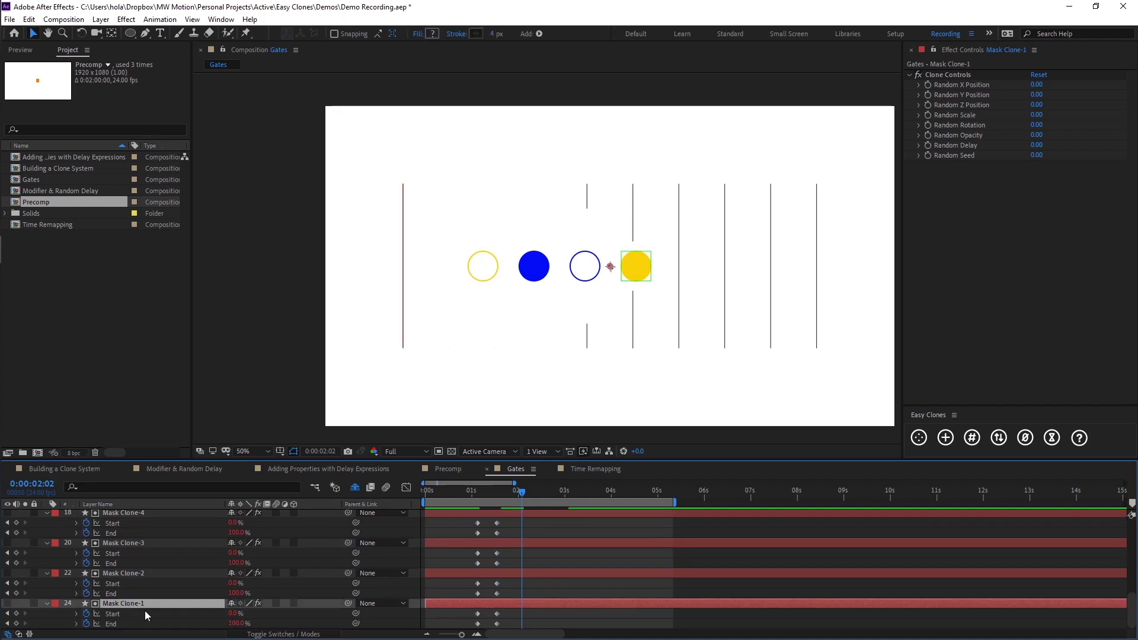
shift+click(477, 623)
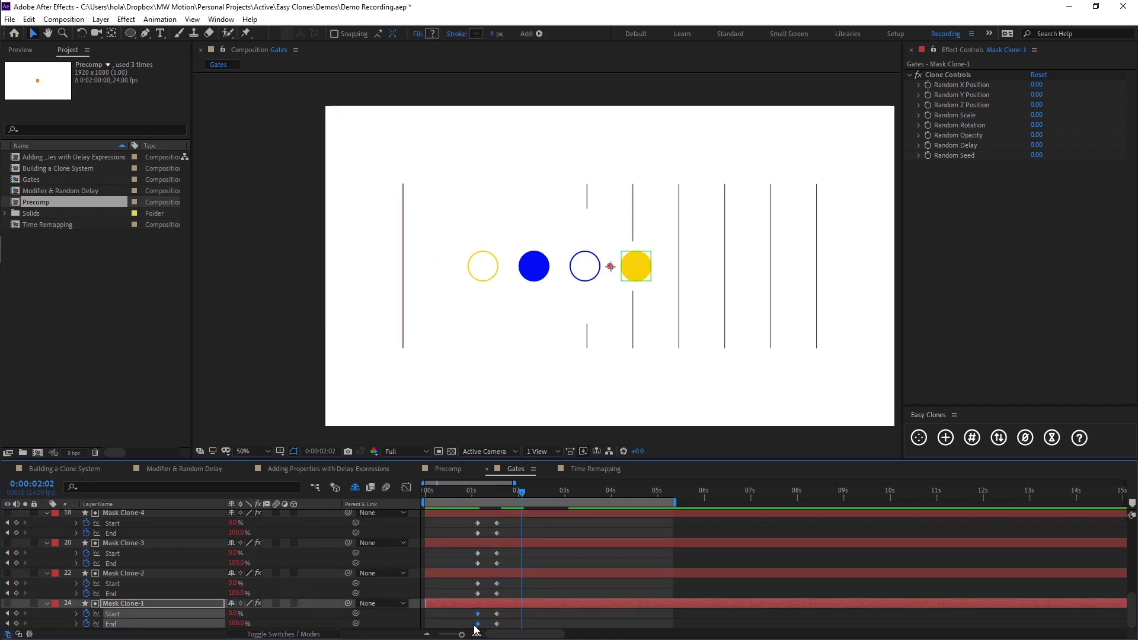
key(ctrl+c)
key(ctrl+v)
click(546, 617)
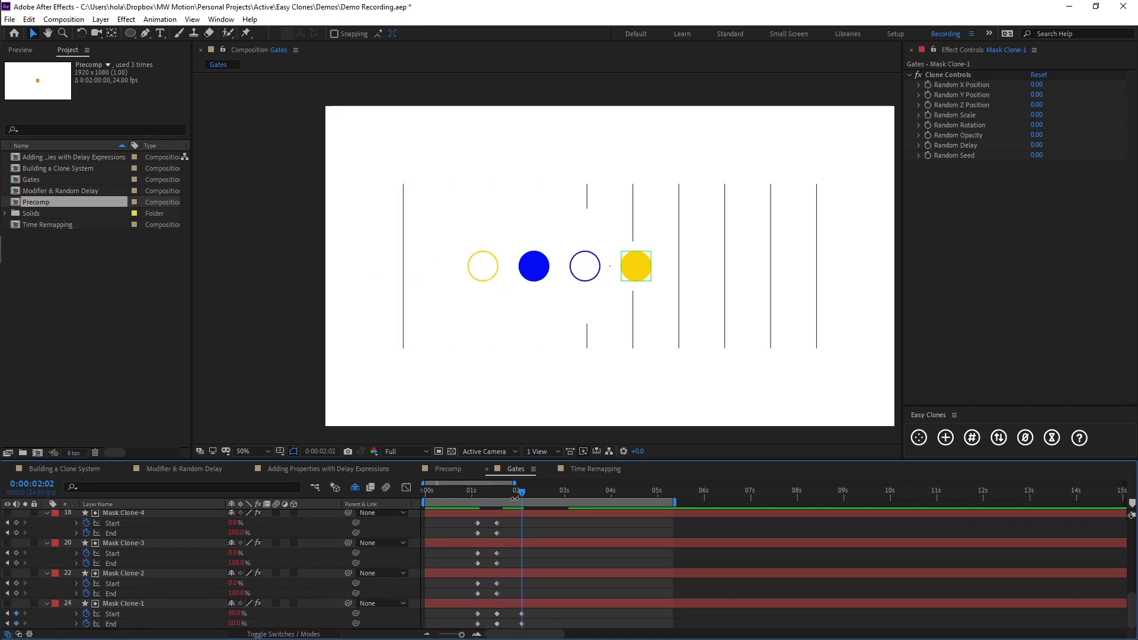
Move the closing Start and End keyframes of Mask Clone-1 to 2:00 and place the current time there.
drag(517, 494, 514, 496)
mouse_move(517, 610)
mouse_down()
mouse_move(521, 626)
mouse_move(513, 618)
mouse_up()
click(472, 286)
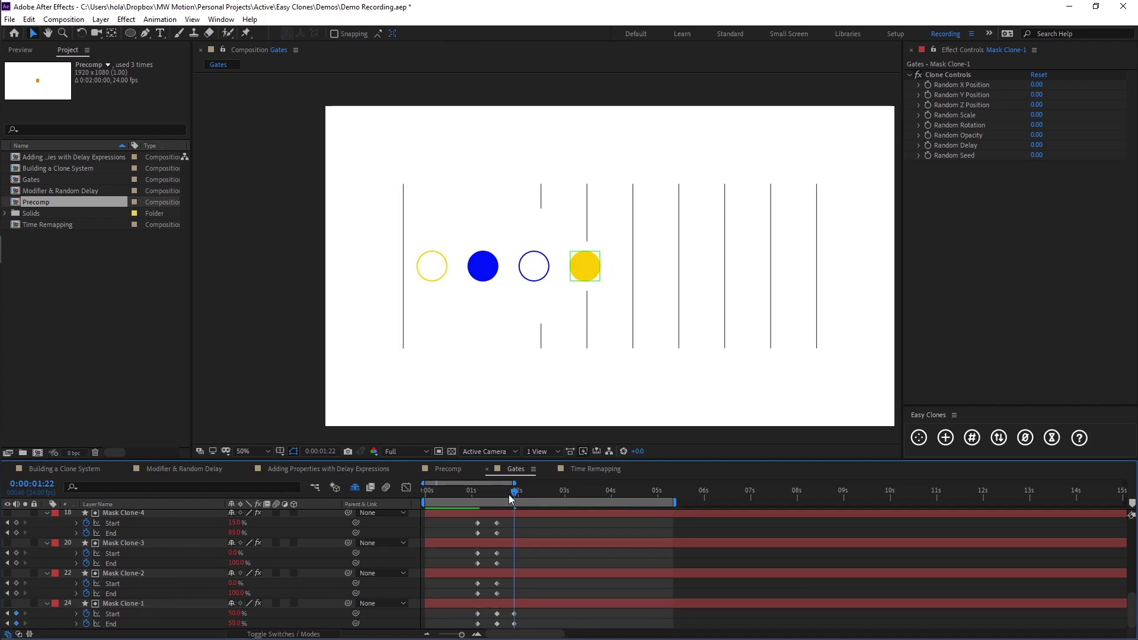
mouse_move(508, 494)
mouse_down()
mouse_move(492, 492)
mouse_move(514, 492)
mouse_up()
drag(508, 613, 521, 633)
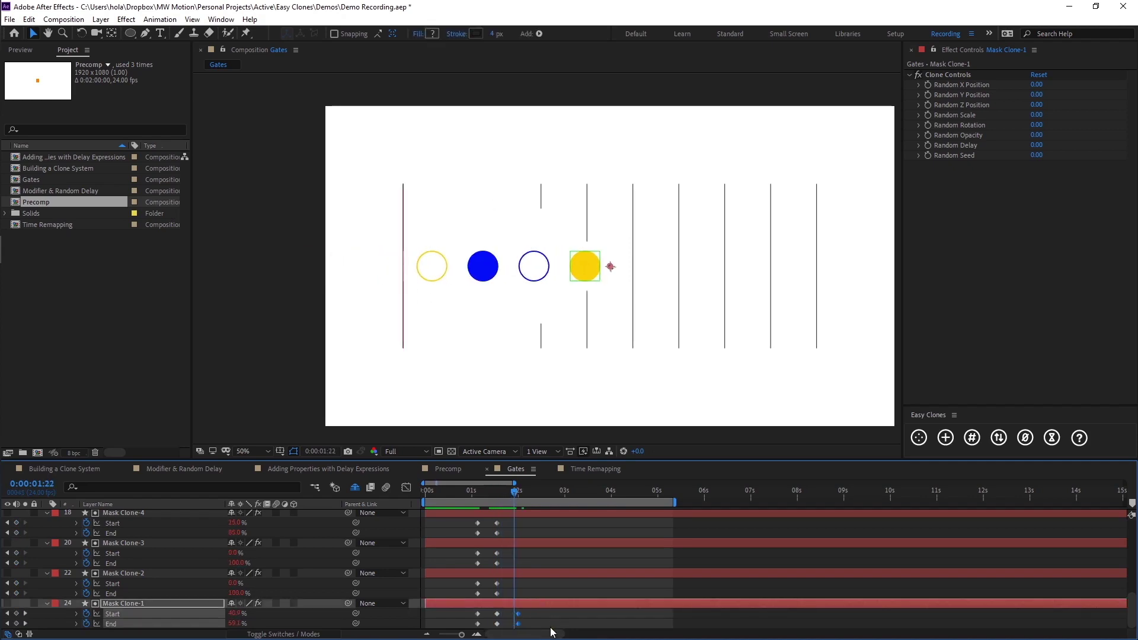
key(F2)
mouse_move(515, 492)
mouse_down()
mouse_move(499, 490)
mouse_move(518, 491)
mouse_up()
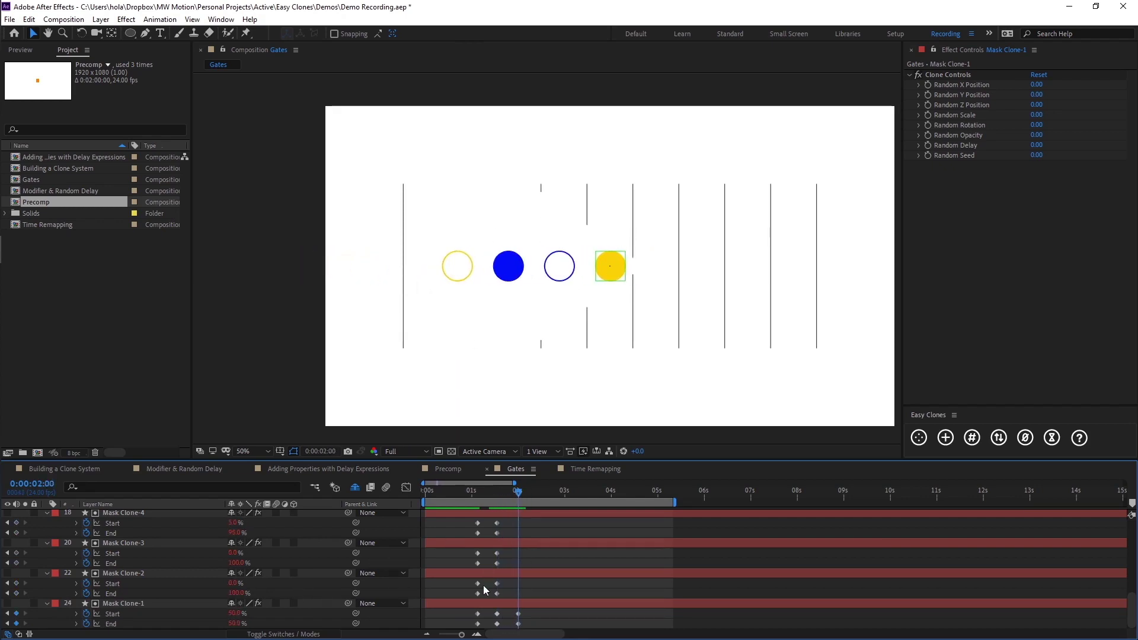
Duplicate the first Start and End keyframes of each mask from Mask Clone-2 up to Mask Clone-10 at 2:00.
drag(484, 578, 470, 595)
key(ctrl+v)
key(ctrl+Up)
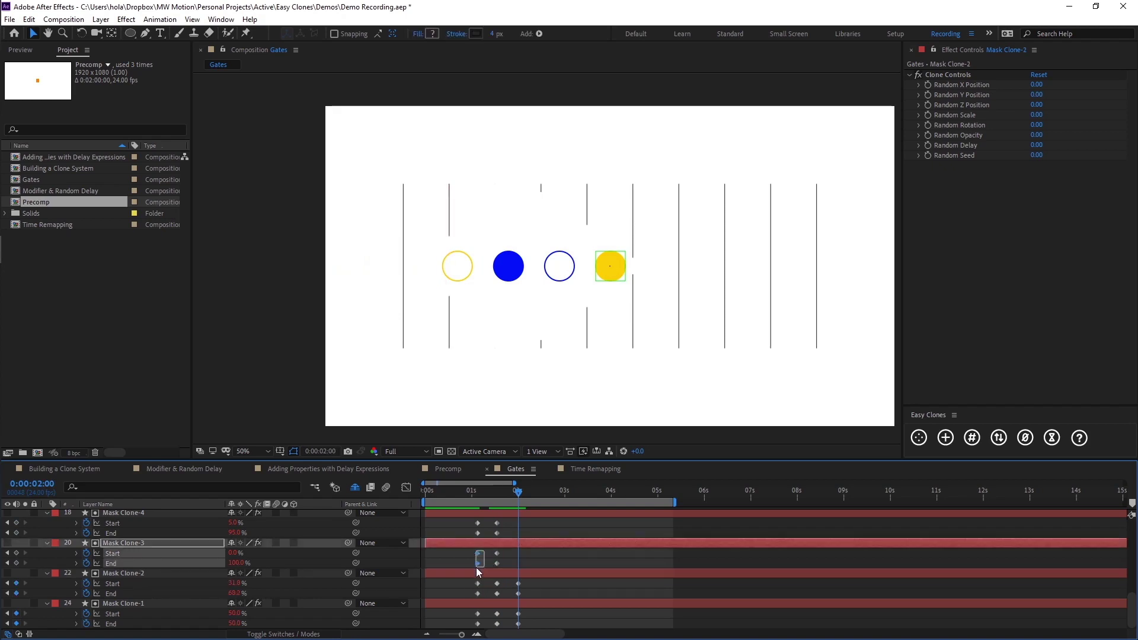
key(ctrl+v)
key(ctrl+Up)
key(ctrl+v)
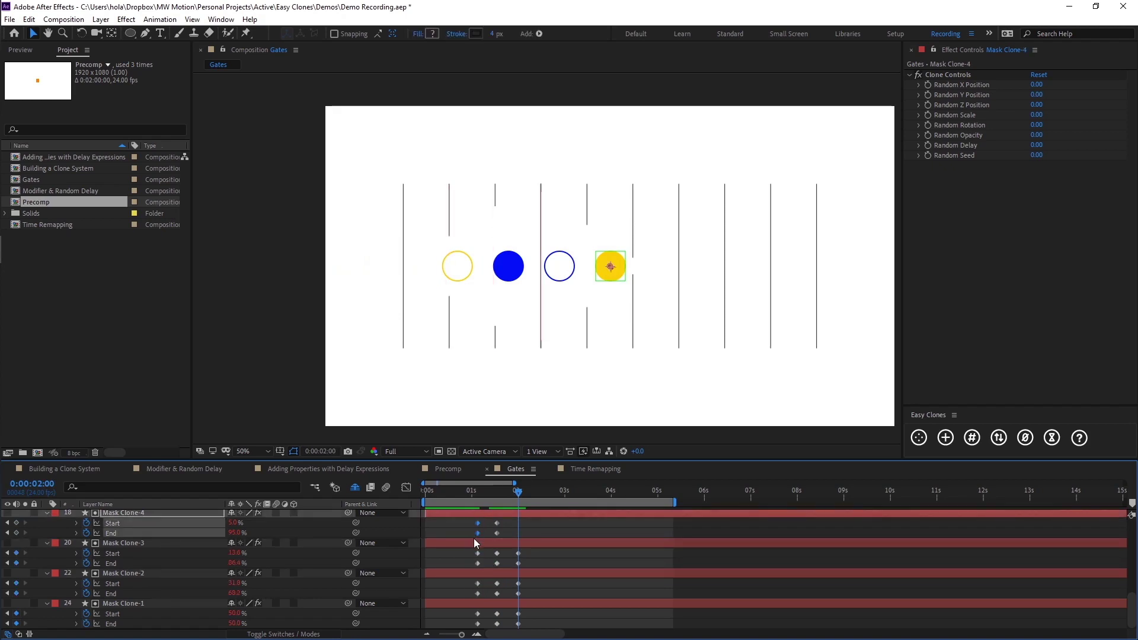
key(ctrl+Up)
key(ctrl+v)
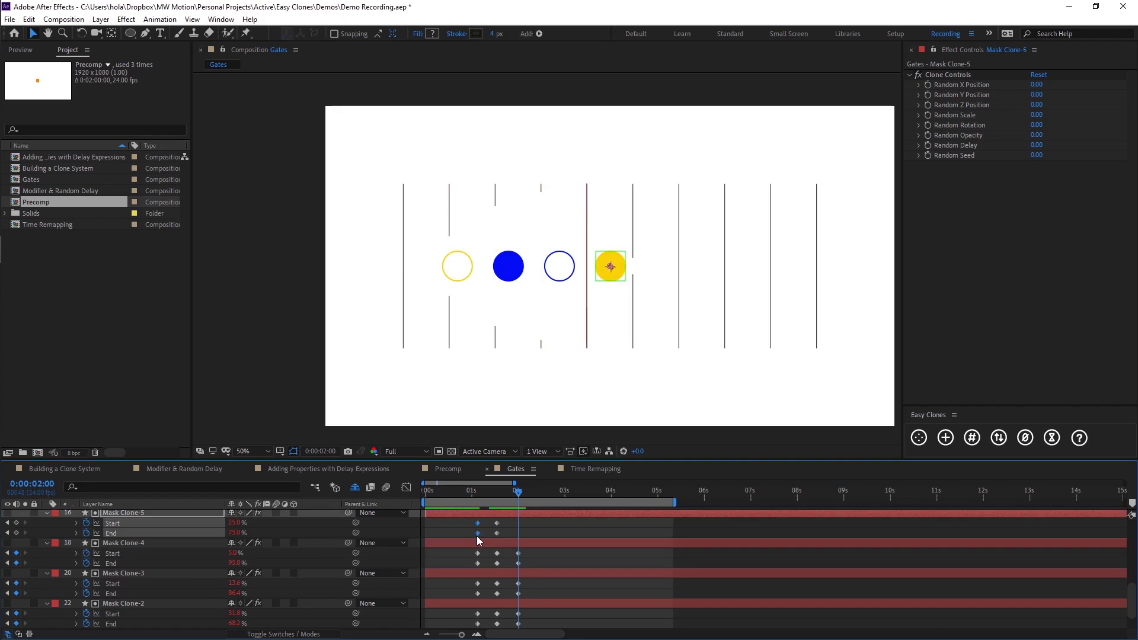
key(ctrl+Up)
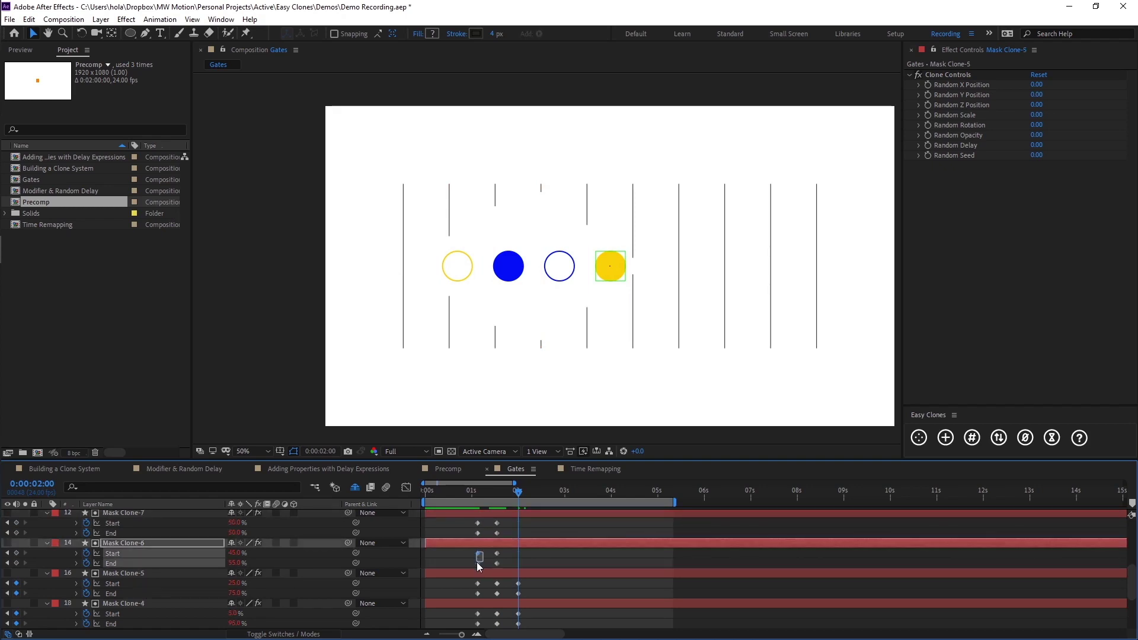
key(ctrl+v)
key(ctrl+Up)
key(ctrl+v)
key(ctrl+Up)
drag(482, 576, 471, 596)
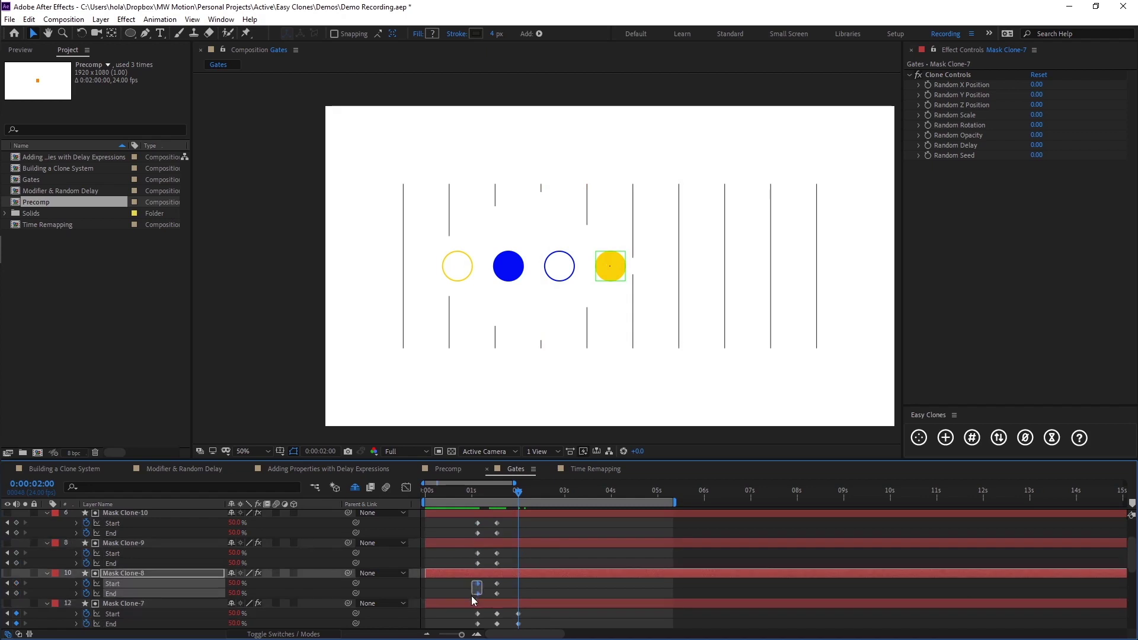
drag(482, 553, 475, 566)
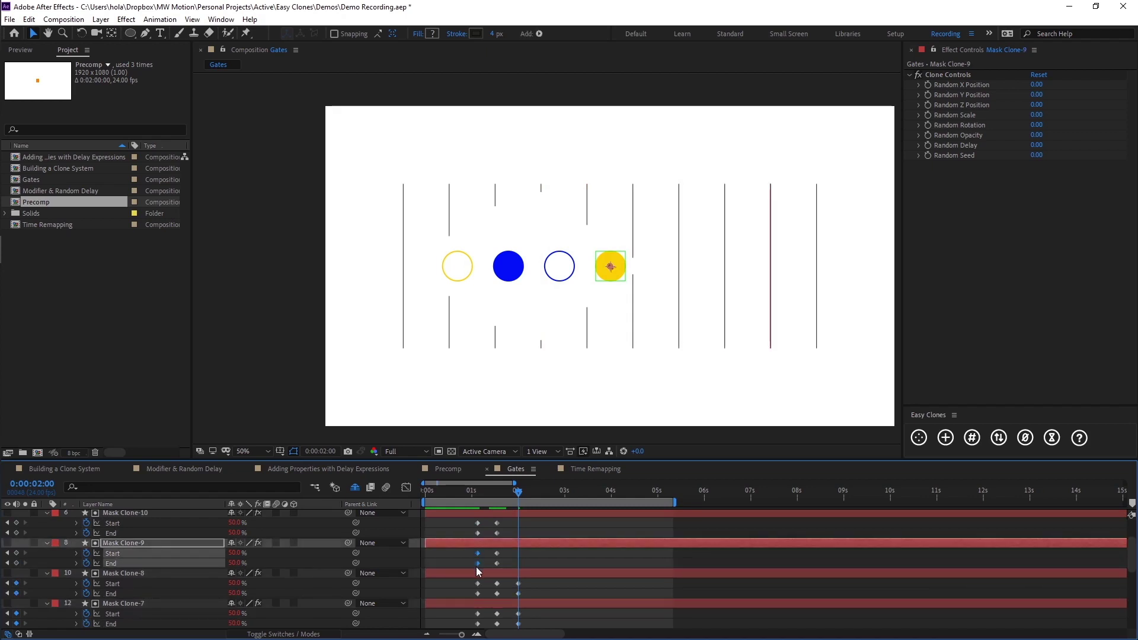
key(ctrl+Up)
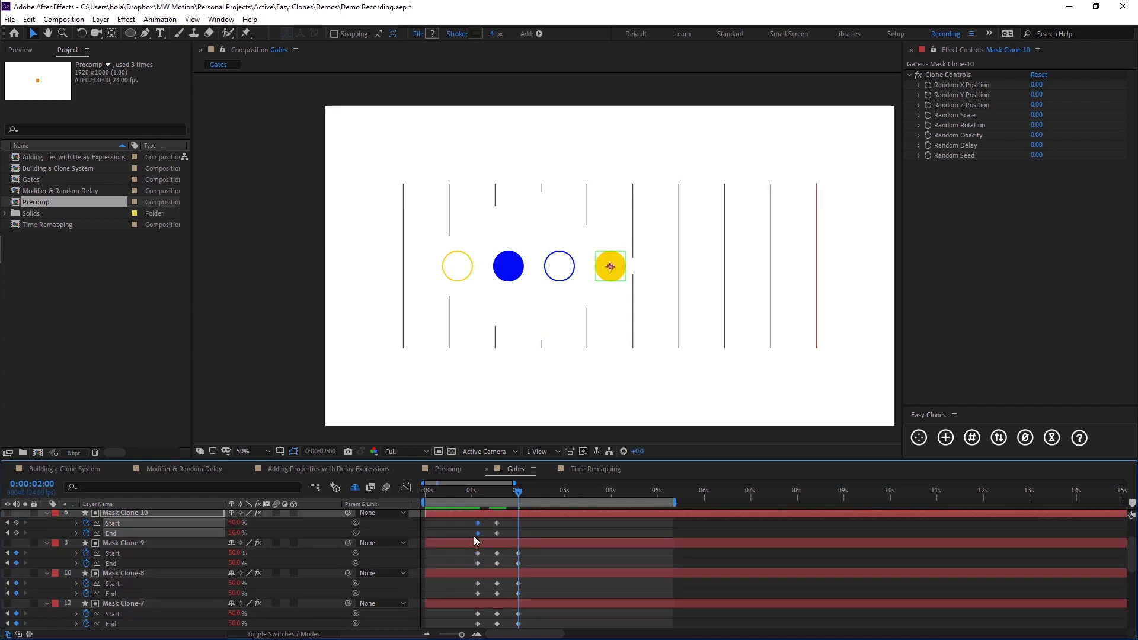
key(ctrl+v)
Preview the gates opening and closing, and examine the middle Start and End keyframes of Mask Clone-10 at 1:13.
key(space)
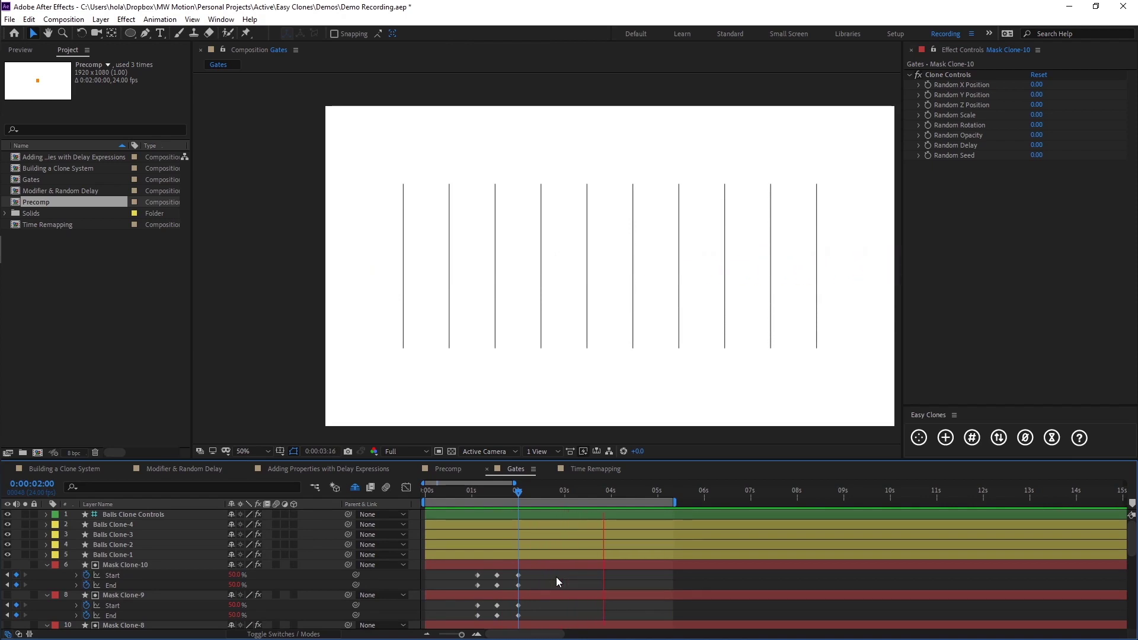
key(space)
drag(479, 491, 497, 491)
mouse_move(481, 575)
mouse_down()
mouse_move(514, 605)
mouse_move(510, 589)
mouse_up()
click(509, 585)
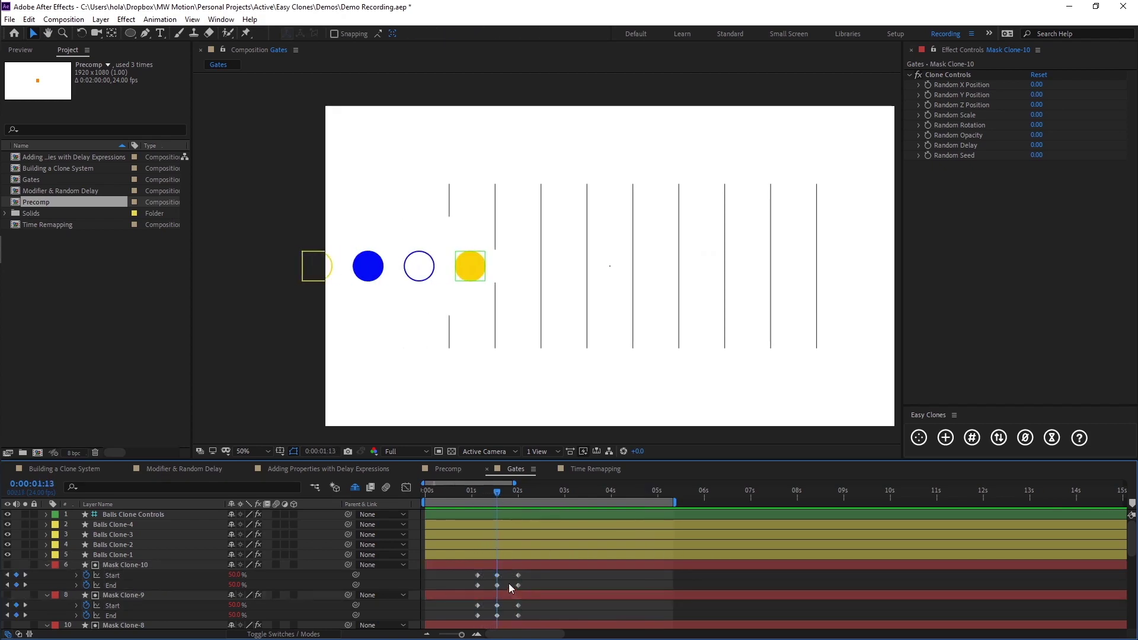
Check the Individual Delay in the effect settings of the Balls Clone Controls layer and preview the animation again.
click(172, 514)
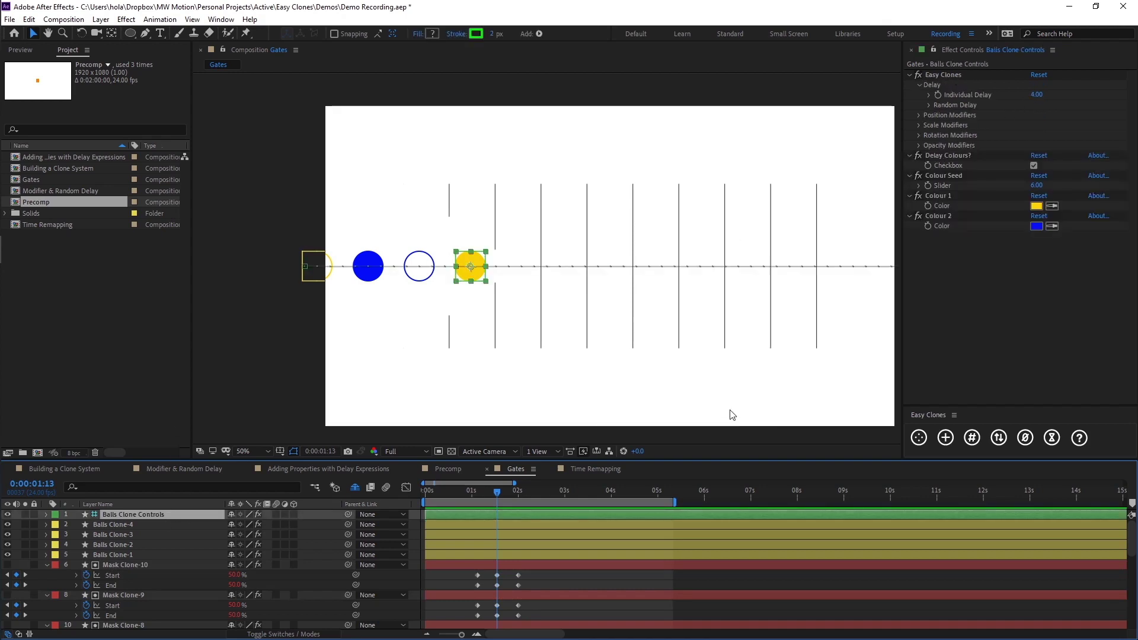
click(554, 578)
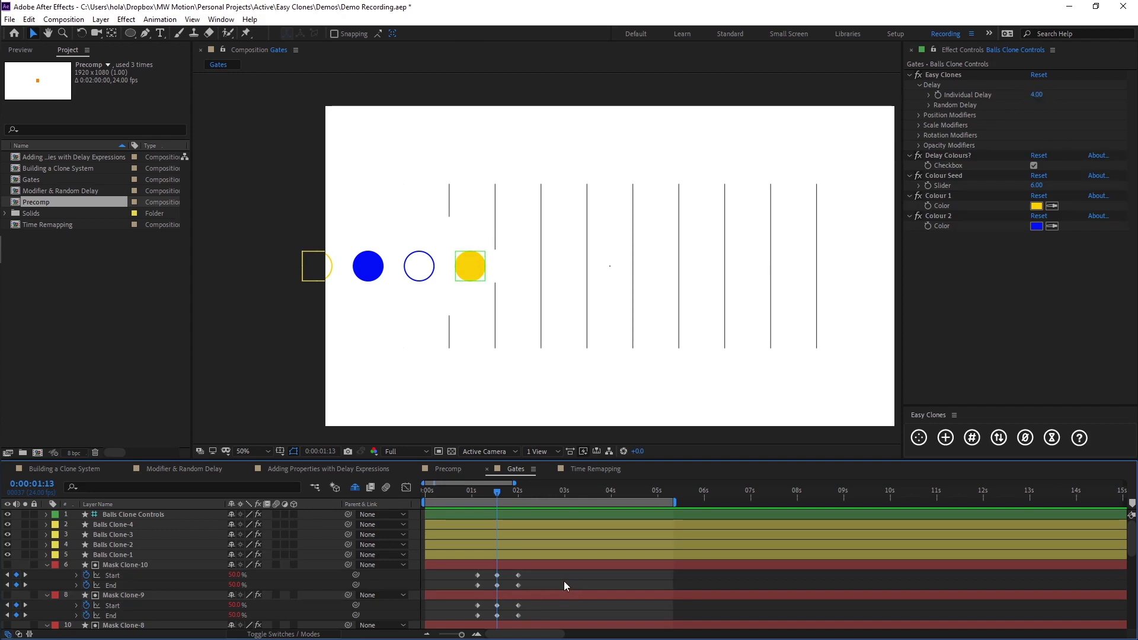
key(space)
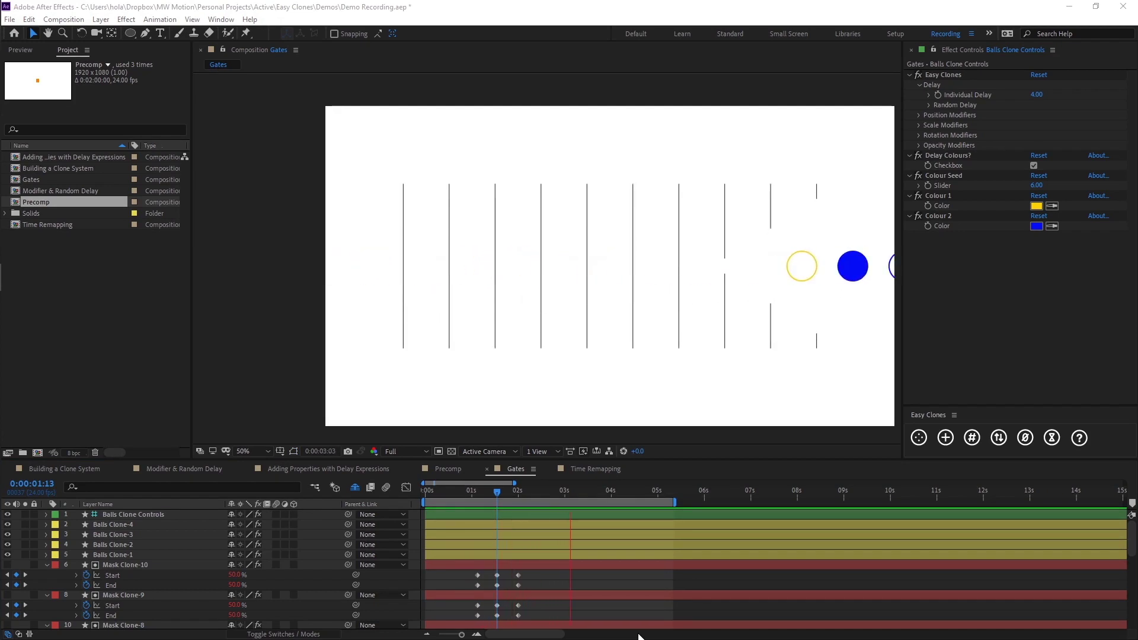